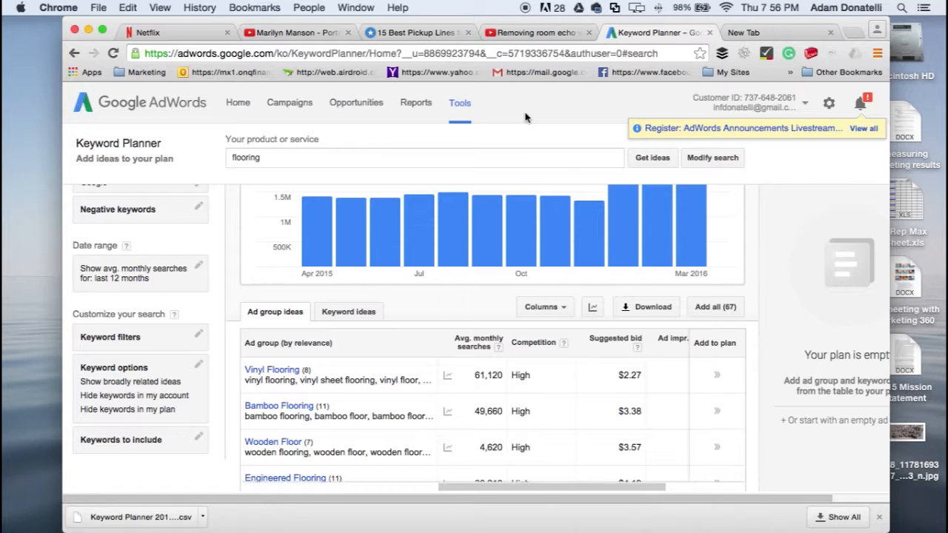
{"action": "double_click", "coordinate": [291, 158]}
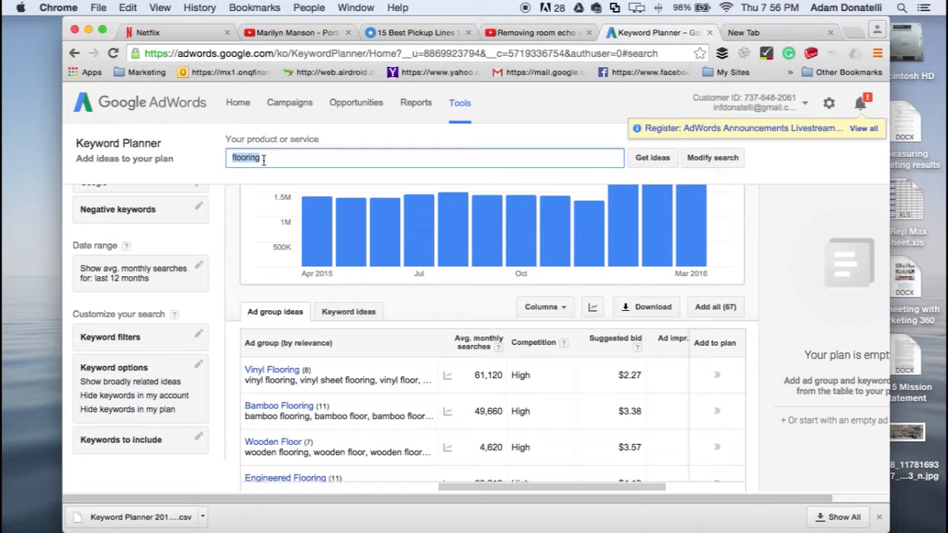
{"action": "left_click", "coordinate": [263, 159]}
Search Google for "keyword planner" in a new tab and open the Google Keyword Planner result.
{"action": "left_click", "coordinate": [741, 33]}
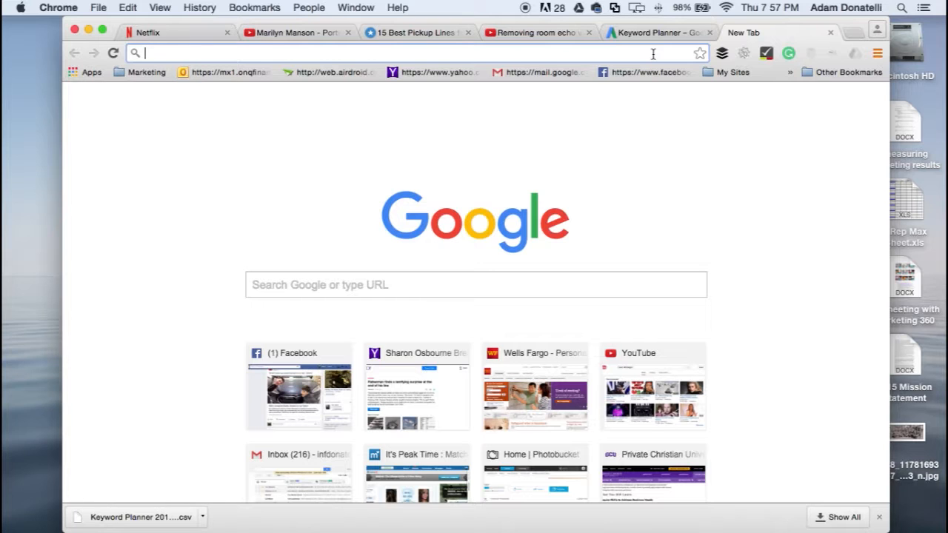
{"action": "type", "text": "Keyword planner"}
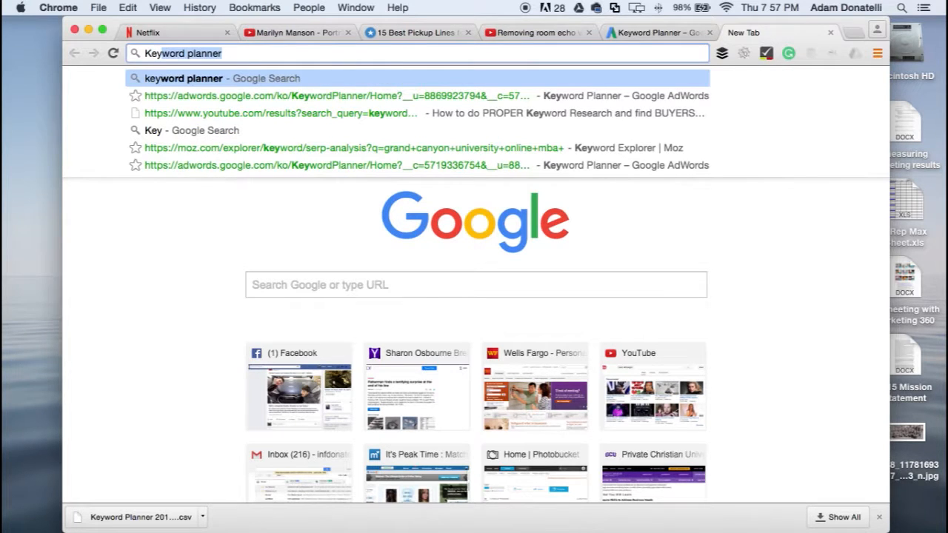
{"action": "key", "text": "Right"}
{"action": "key", "text": "Return"}
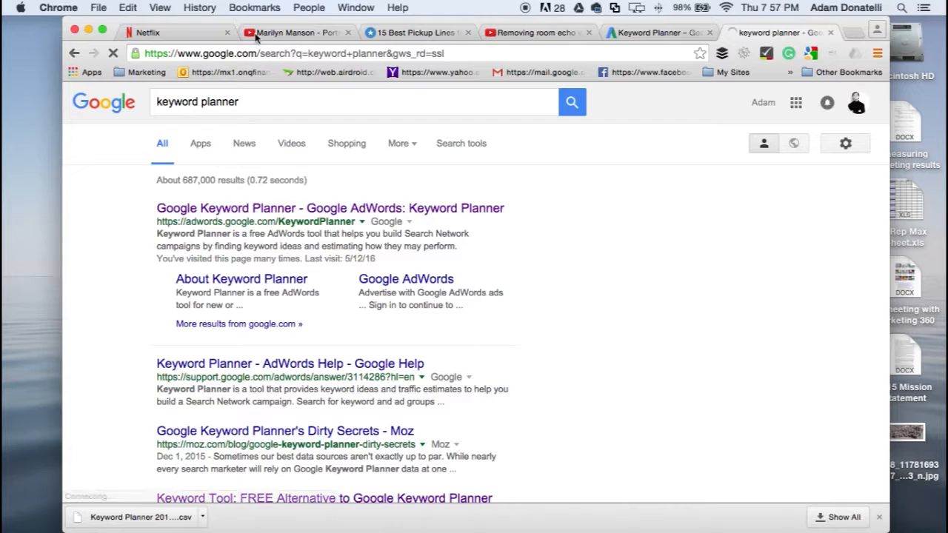
{"action": "left_click", "coordinate": [271, 211]}
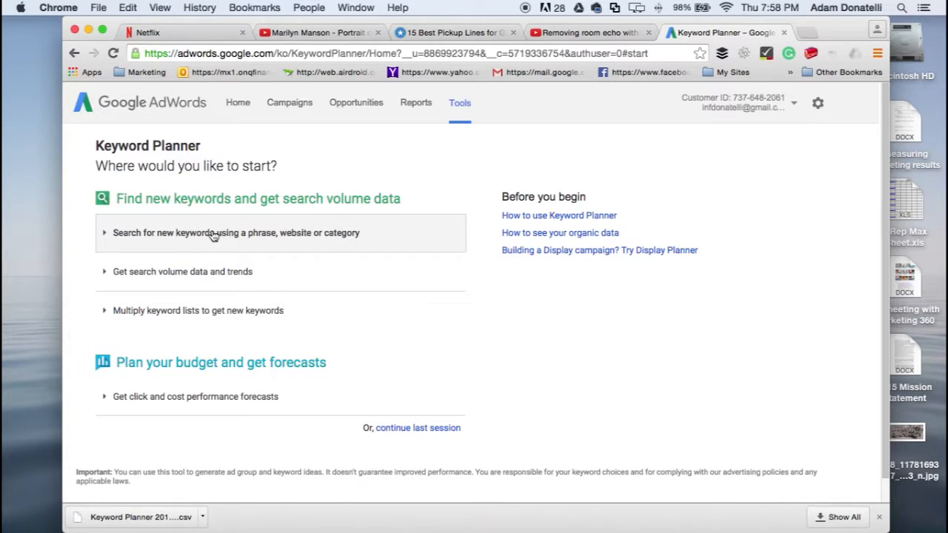
Start a search for new keywords using a phrase, enter "flooring" as the product or service, and get keyword ideas.
{"action": "left_click", "coordinate": [173, 241]}
{"action": "left_click", "coordinate": [211, 311]}
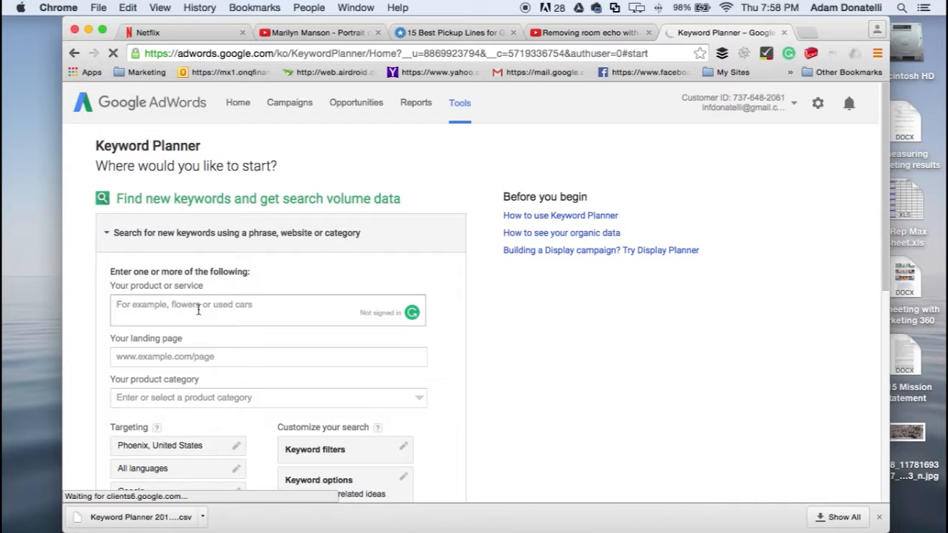
{"action": "left_click", "coordinate": [198, 310]}
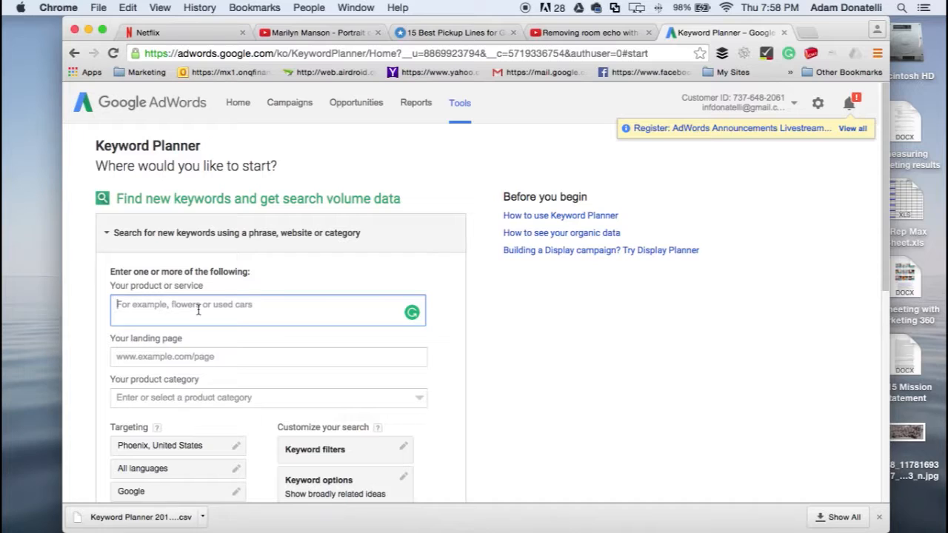
{"action": "type", "text": "flooring"}
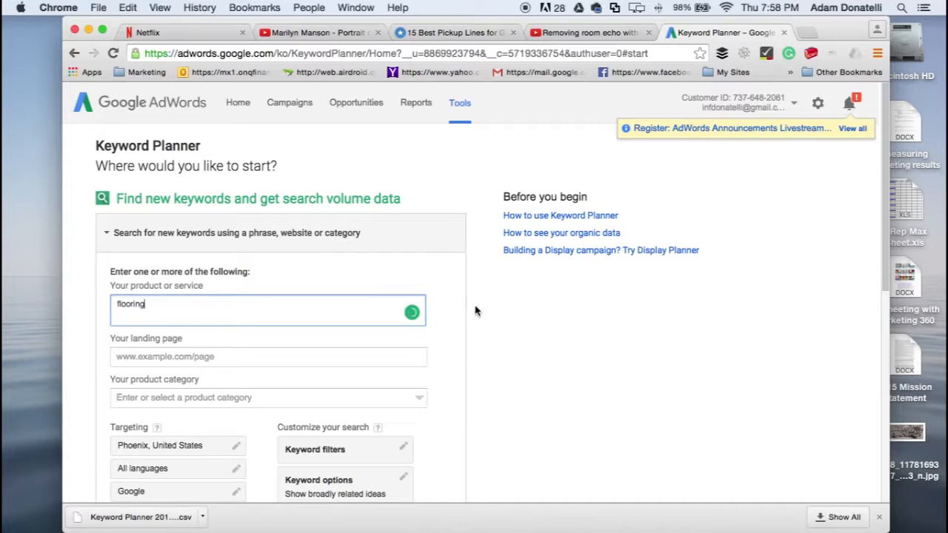
{"action": "scroll", "coordinate": [476, 311], "scroll_direction": "down", "scroll_amount": 4}
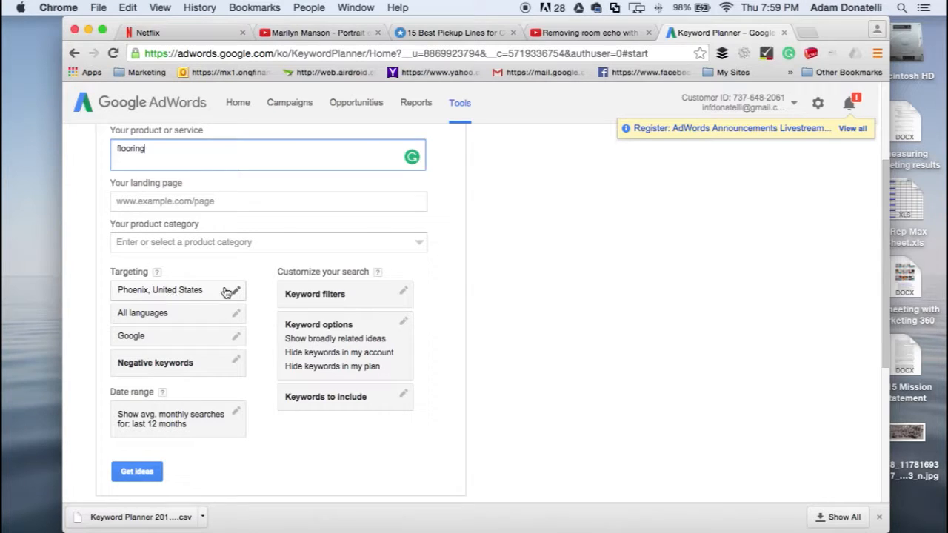
{"action": "scroll", "coordinate": [268, 311], "scroll_direction": "down", "scroll_amount": 3}
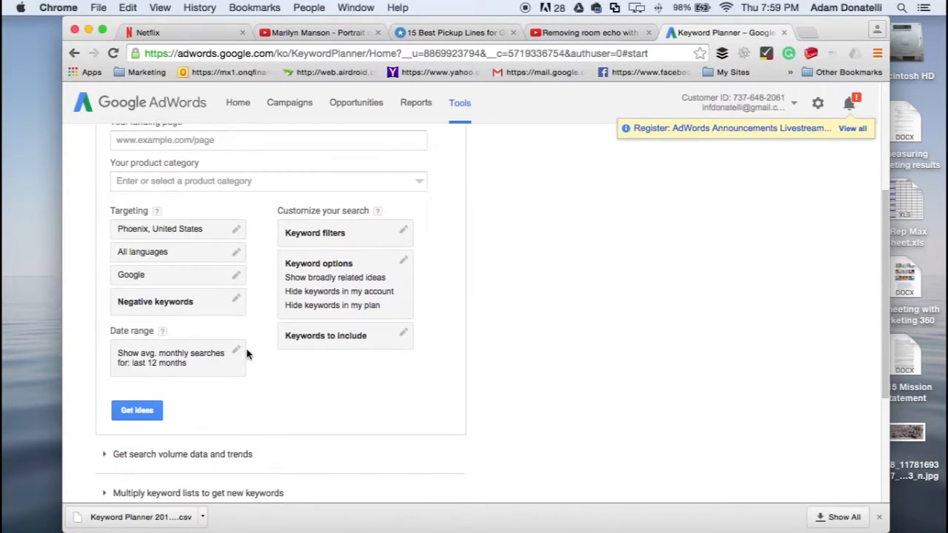
{"action": "scroll", "coordinate": [186, 409], "scroll_direction": "down", "scroll_amount": 1}
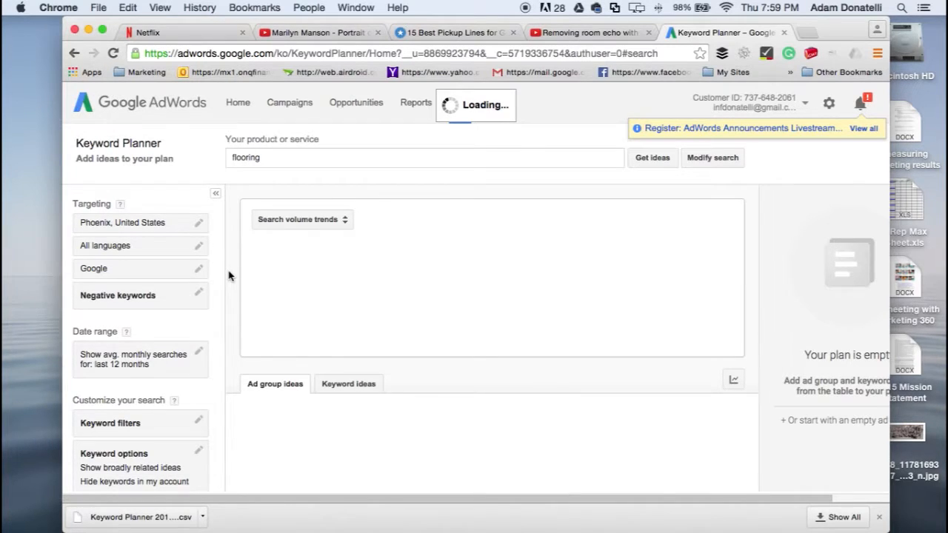
Download the historical statistics for the flooring ad group ideas in Excel CSV format and save the file.
{"action": "scroll", "coordinate": [229, 275], "scroll_direction": "down", "scroll_amount": 3}
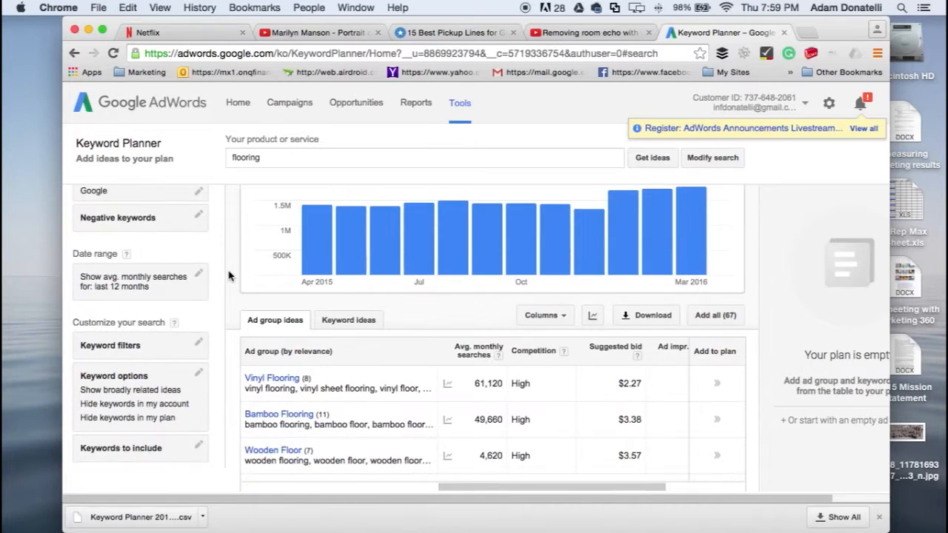
{"action": "scroll", "coordinate": [229, 276], "scroll_direction": "down", "scroll_amount": 2}
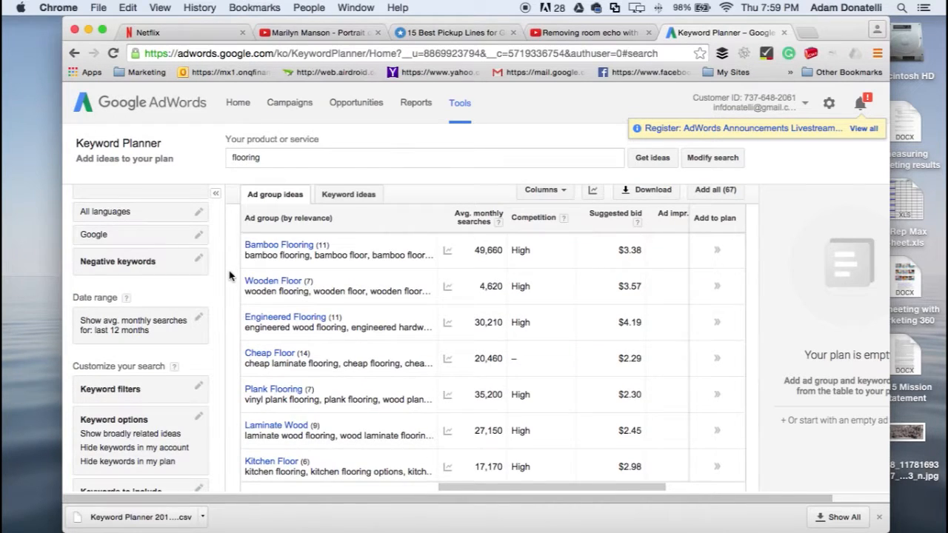
{"action": "scroll", "coordinate": [230, 276], "scroll_direction": "up", "scroll_amount": 3}
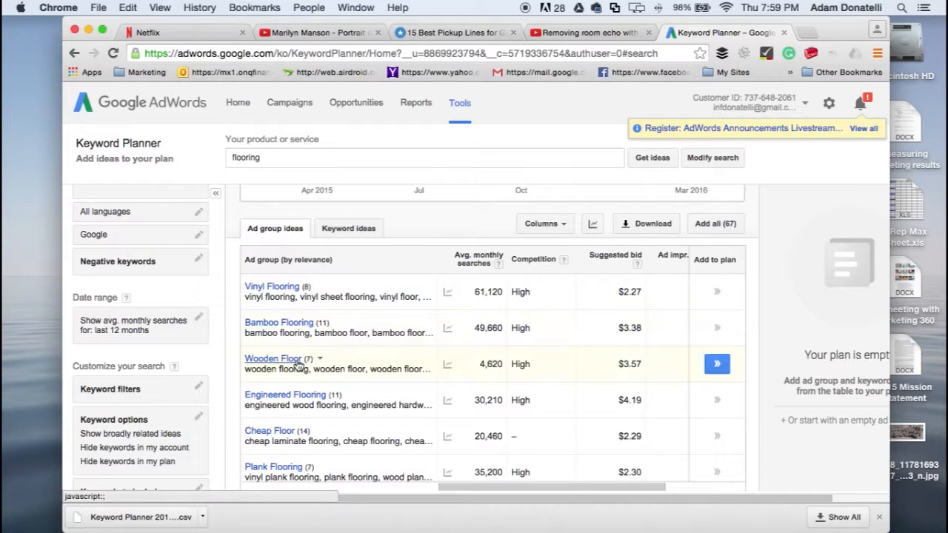
{"action": "scroll", "coordinate": [337, 361], "scroll_direction": "down", "scroll_amount": 1}
{"action": "scroll", "coordinate": [337, 361], "scroll_direction": "down", "scroll_amount": 2}
{"action": "scroll", "coordinate": [370, 348], "scroll_direction": "down", "scroll_amount": 3}
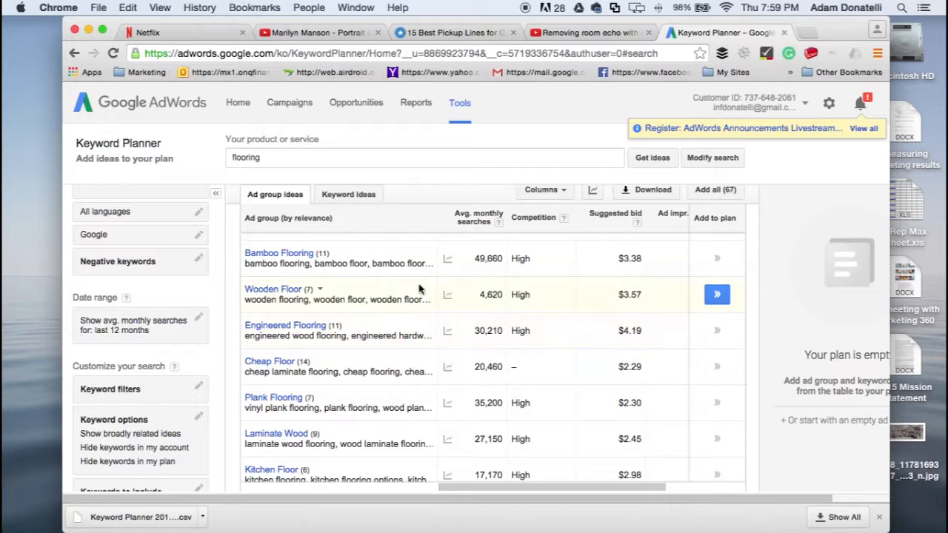
{"action": "left_click", "coordinate": [654, 191]}
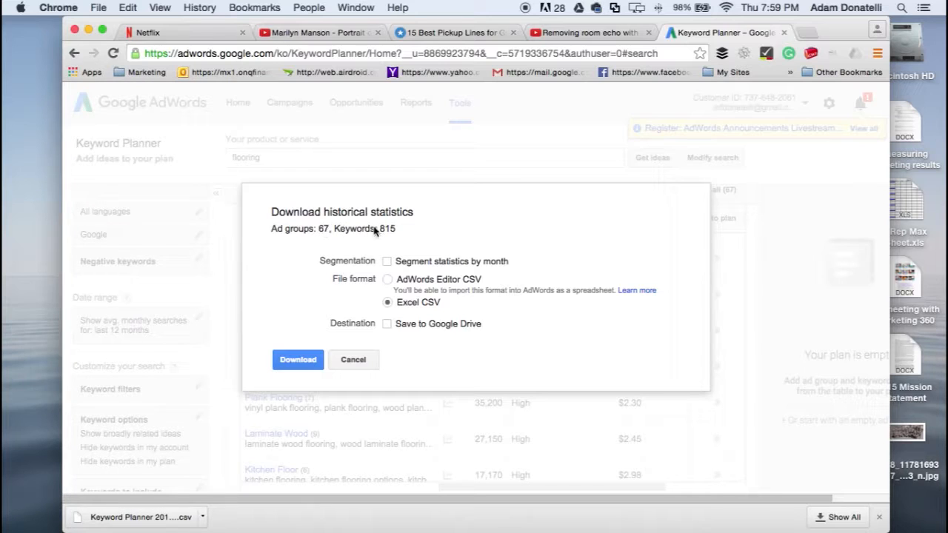
{"action": "left_click", "coordinate": [313, 360]}
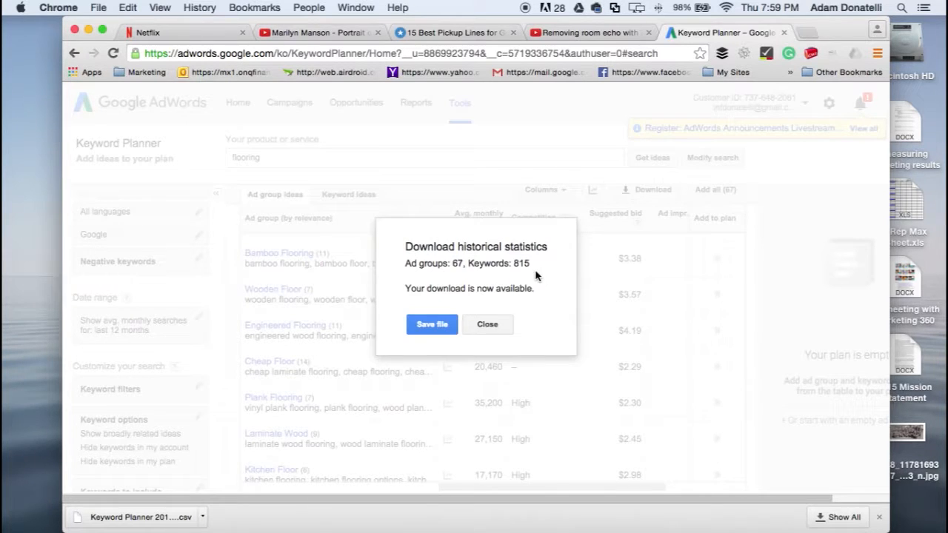
{"action": "left_click", "coordinate": [444, 328]}
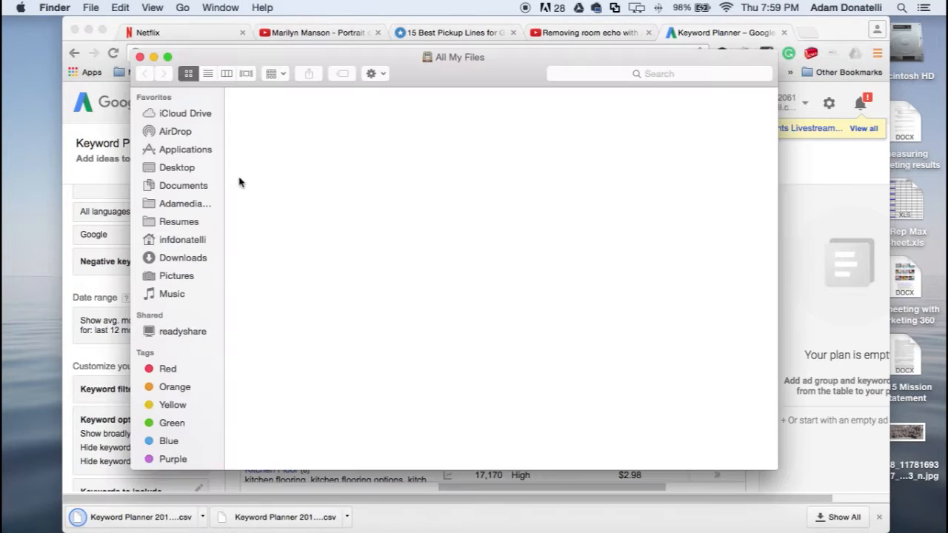
Open "Keyword Planner 2016-05-12 at 19-52-02.csv" from the Downloads folder in Excel.
{"action": "left_click", "coordinate": [185, 257]}
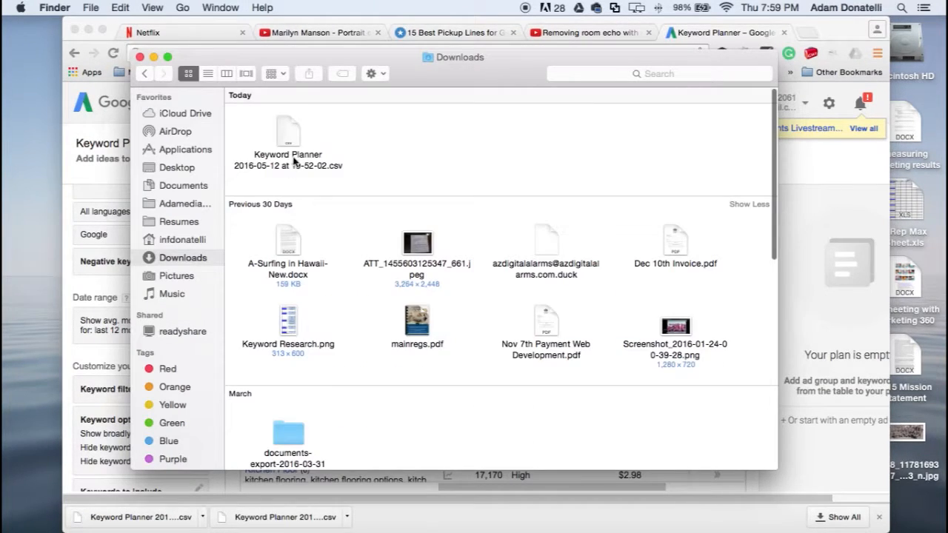
{"action": "left_click", "coordinate": [288, 134]}
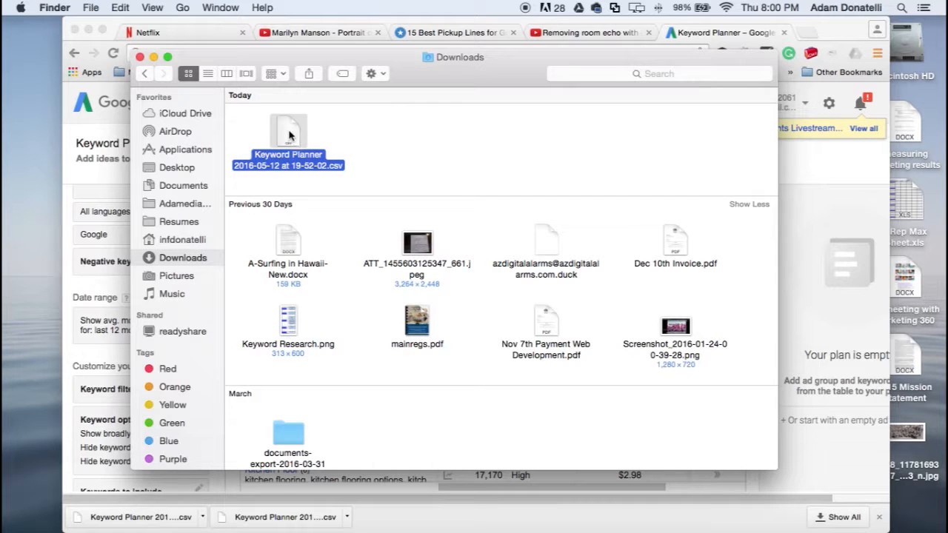
{"action": "double_click", "coordinate": [289, 133]}
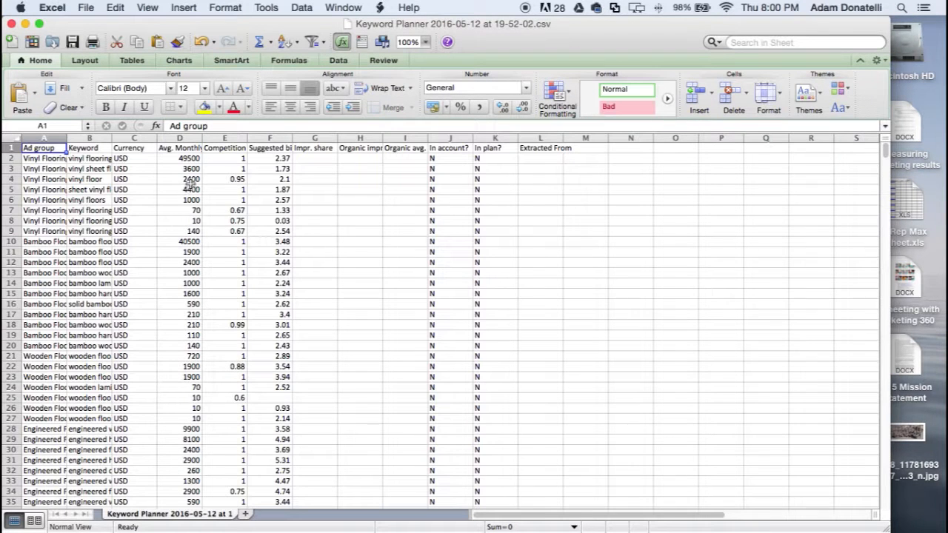
Save a copy of the spreadsheet in Downloads as "flooring" in Excel Workbook (.xlsx) format.
{"action": "left_click", "coordinate": [85, 7]}
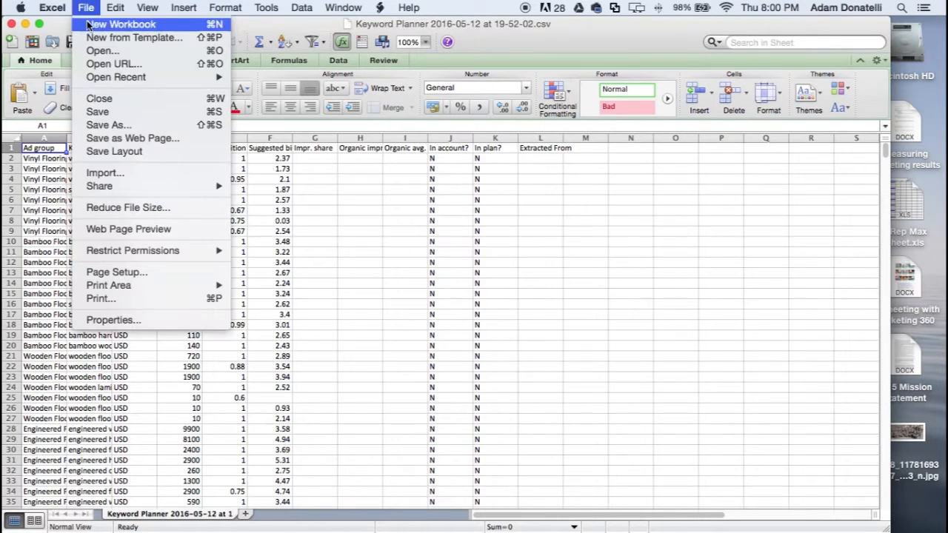
{"action": "left_click", "coordinate": [104, 124]}
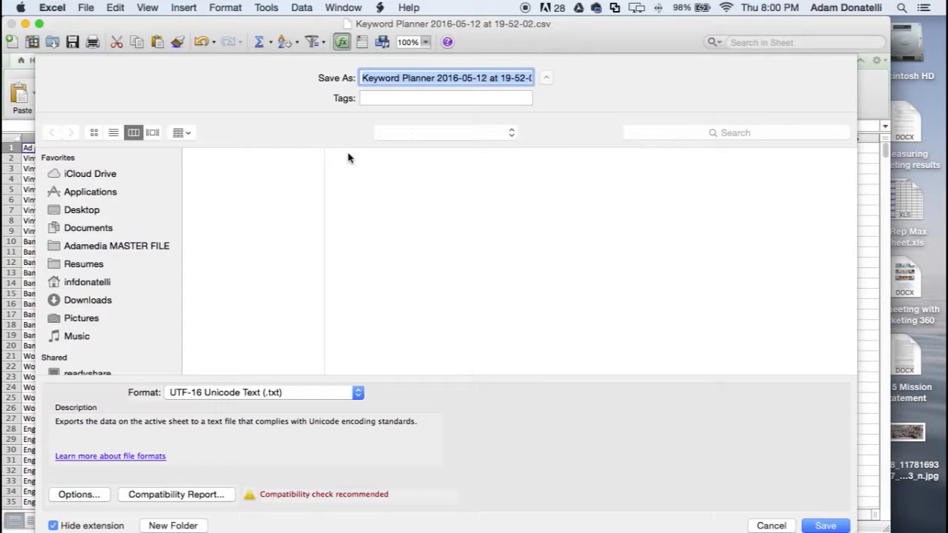
{"action": "left_click", "coordinate": [356, 394]}
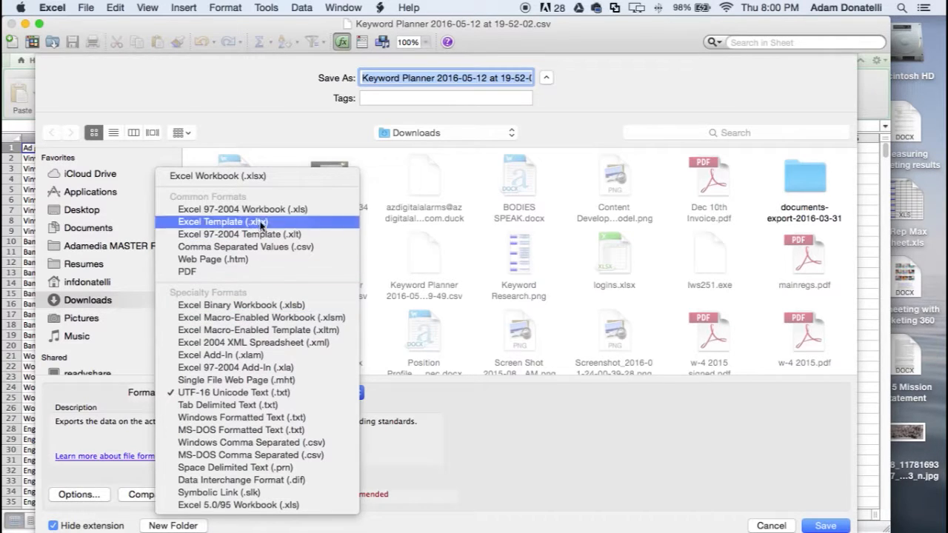
{"action": "left_click", "coordinate": [255, 177]}
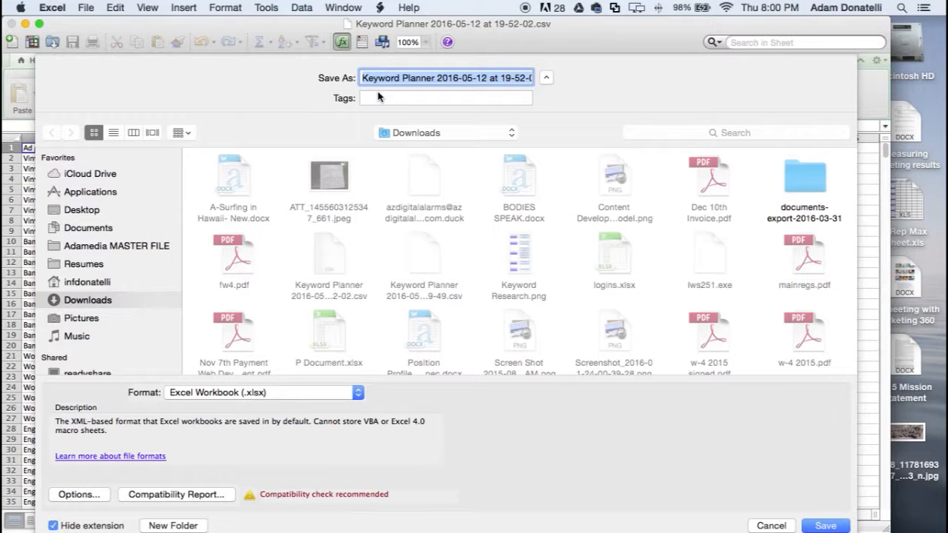
{"action": "key", "text": "BackSpace"}
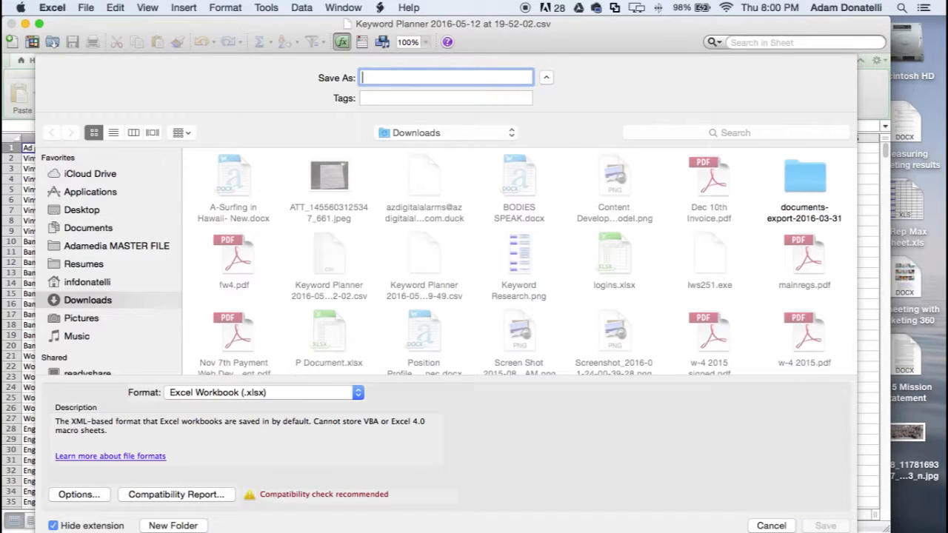
{"action": "type", "text": "flooring"}
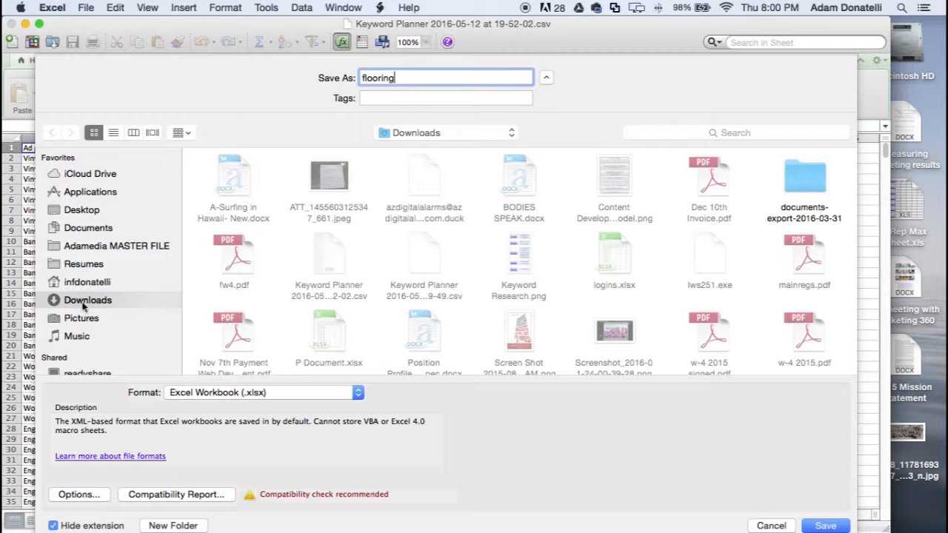
{"action": "left_click", "coordinate": [825, 525]}
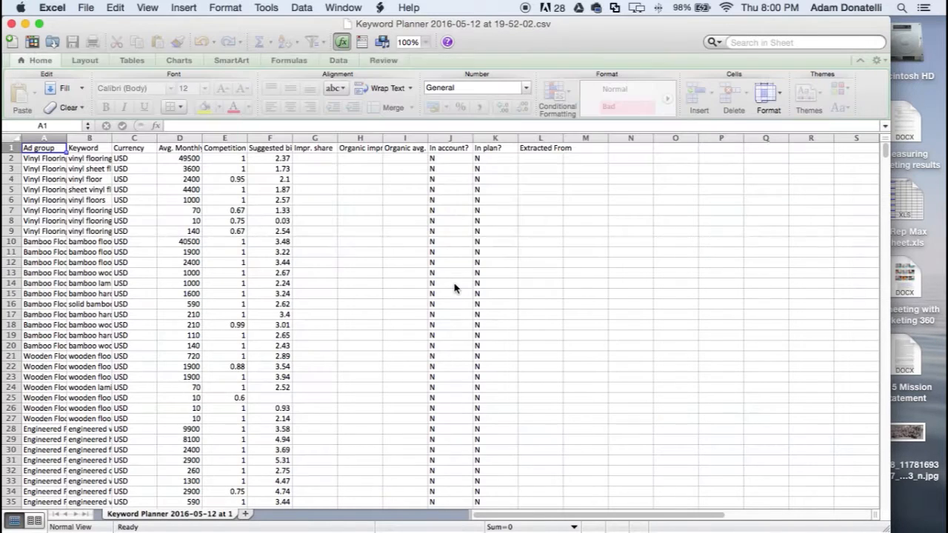
Delete columns F through L, from Suggested bid to Extracted From.
{"action": "left_click", "coordinate": [541, 138]}
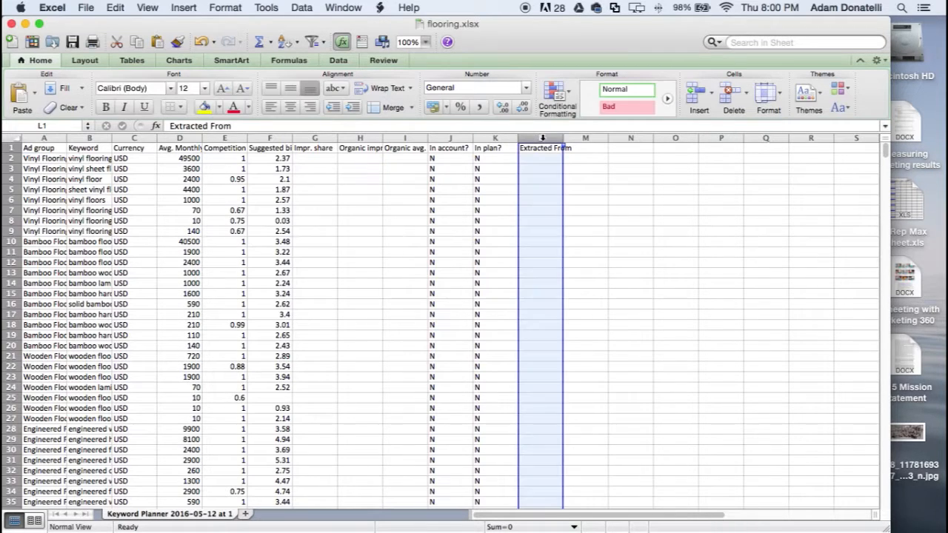
{"action": "left_click", "coordinate": [318, 138], "text": "shift"}
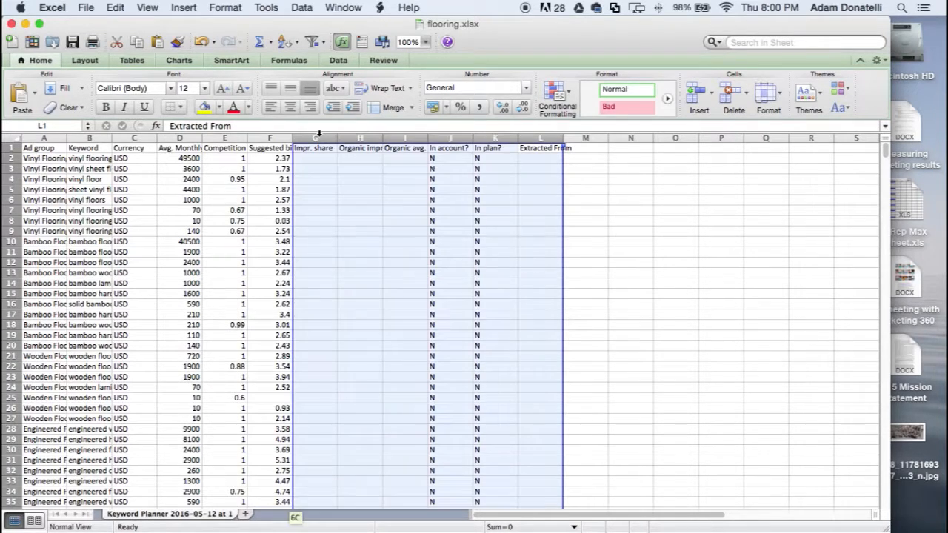
{"action": "left_click", "coordinate": [270, 139], "text": "shift"}
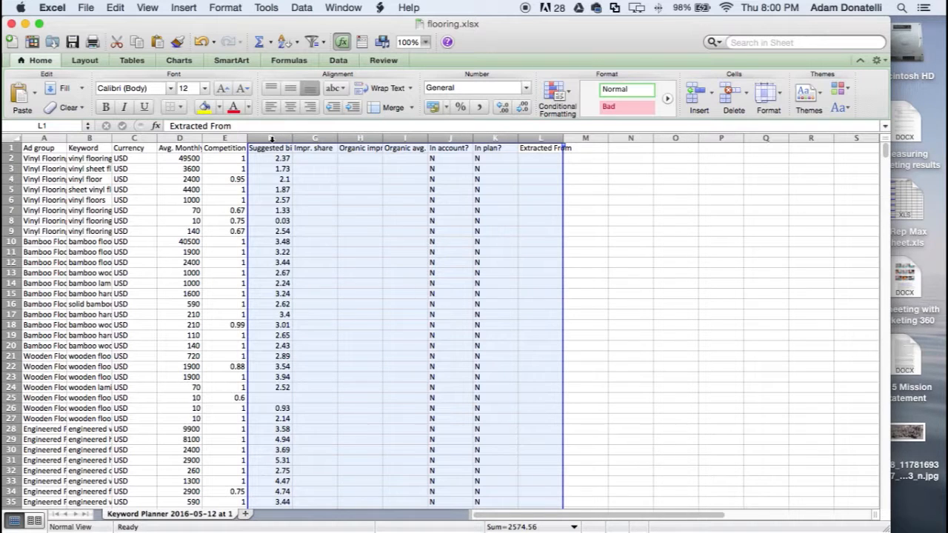
{"action": "right_click", "coordinate": [272, 139]}
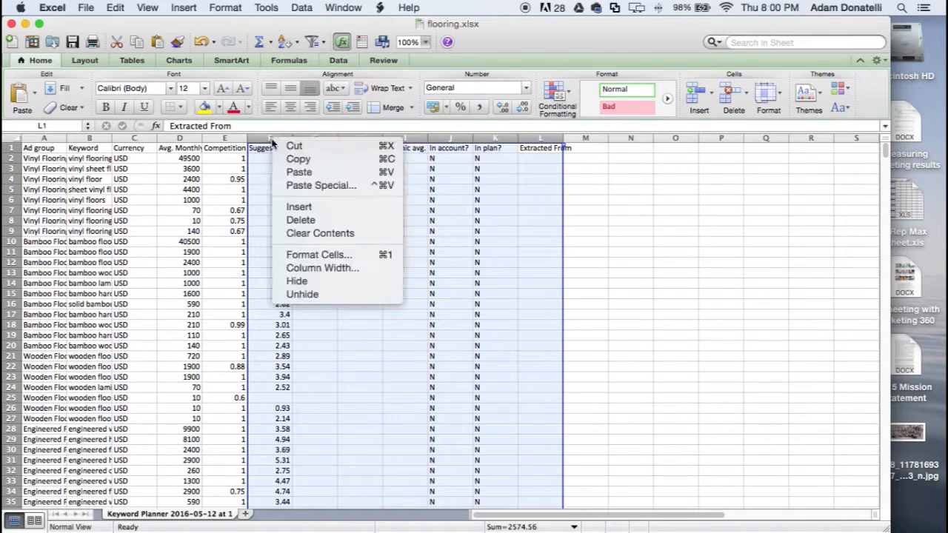
{"action": "left_click", "coordinate": [303, 223]}
Delete the Competition column and the Currency column from the sheet.
{"action": "left_click", "coordinate": [225, 139]}
{"action": "right_click", "coordinate": [231, 141]}
{"action": "left_click", "coordinate": [261, 222]}
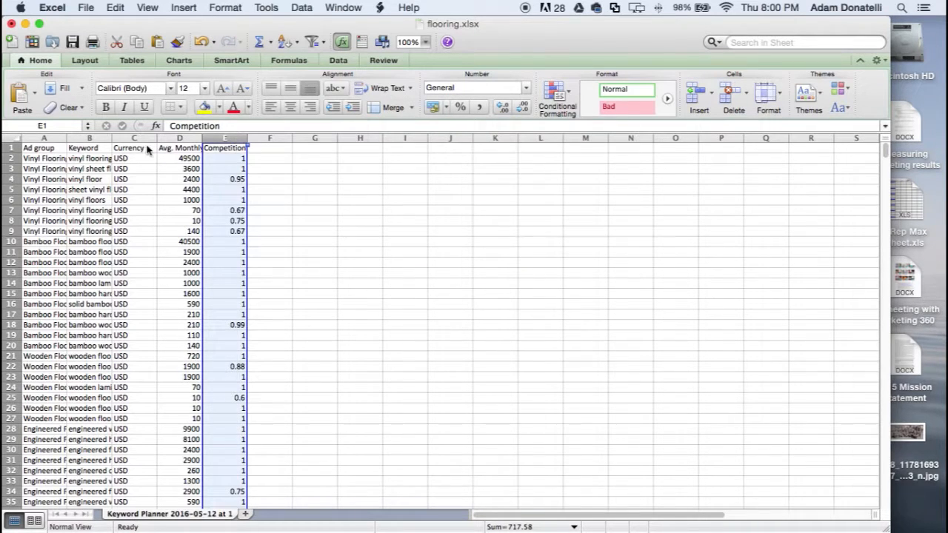
{"action": "left_click", "coordinate": [145, 137]}
{"action": "right_click", "coordinate": [145, 141]}
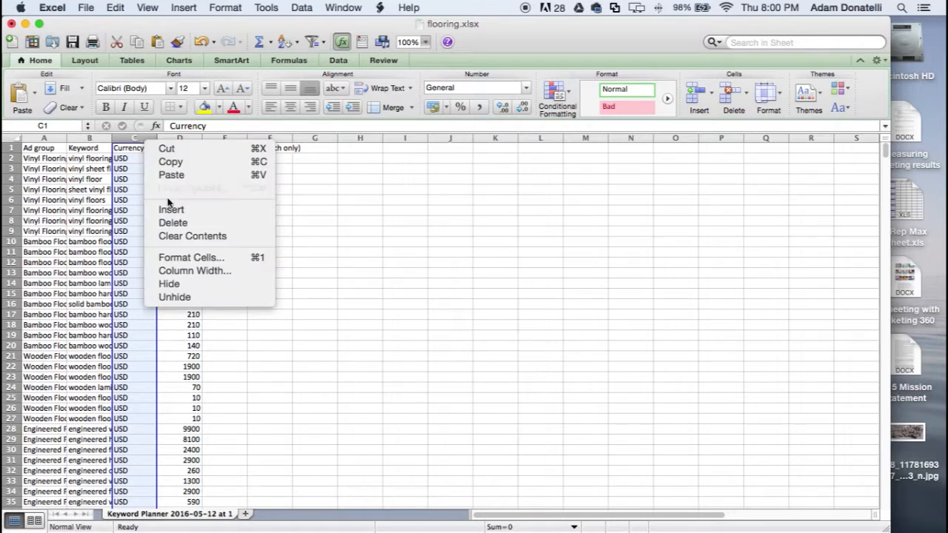
{"action": "left_click", "coordinate": [184, 224]}
Widen the Keyword and Ad group columns to show their text, and select the Vinyl Flooring cells A2:A9.
{"action": "left_click_drag", "start_coordinate": [109, 137], "coordinate": [161, 138]}
{"action": "left_click_drag", "start_coordinate": [66, 138], "coordinate": [59, 229]}
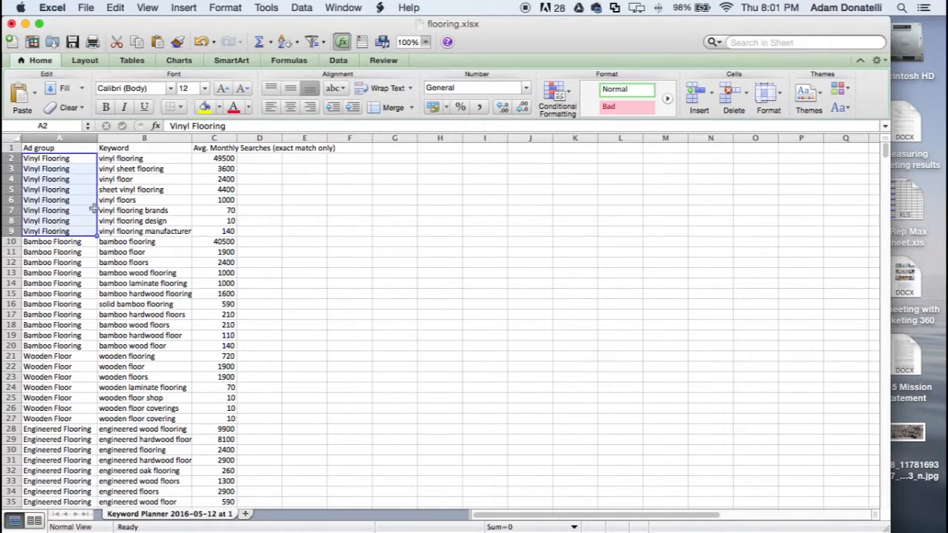
Examine the Vinyl Flooring ad group's keywords and monthly searches in rows 2 to 9.
{"action": "left_click_drag", "start_coordinate": [118, 158], "coordinate": [119, 231]}
{"action": "left_click_drag", "start_coordinate": [214, 158], "coordinate": [208, 231]}
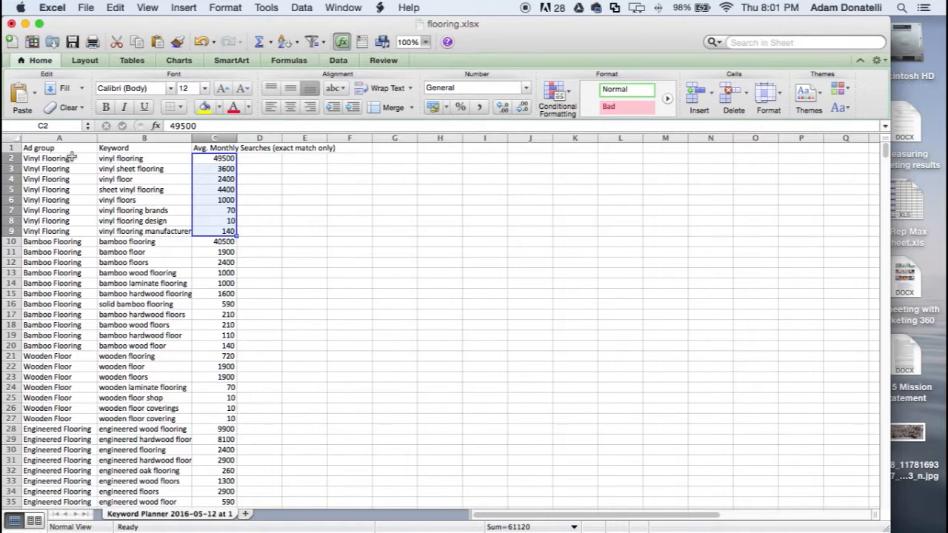
{"action": "left_click_drag", "start_coordinate": [70, 159], "coordinate": [76, 226]}
{"action": "scroll", "coordinate": [74, 237], "scroll_direction": "down", "scroll_amount": 2}
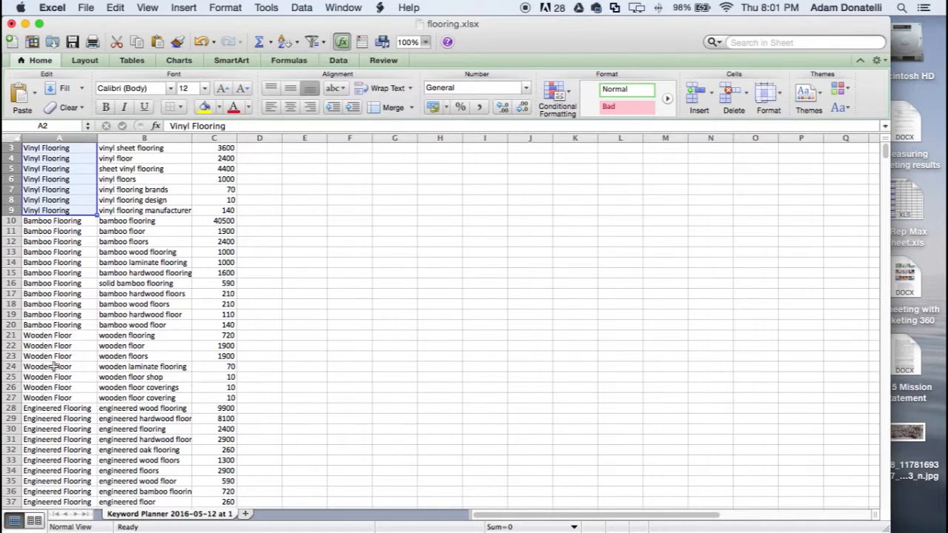
Examine the Wooden Floor ad group's keywords in rows 21 to 27, including wooden floor and wooden floors.
{"action": "left_click_drag", "start_coordinate": [58, 335], "coordinate": [59, 398]}
{"action": "left_click", "coordinate": [63, 335]}
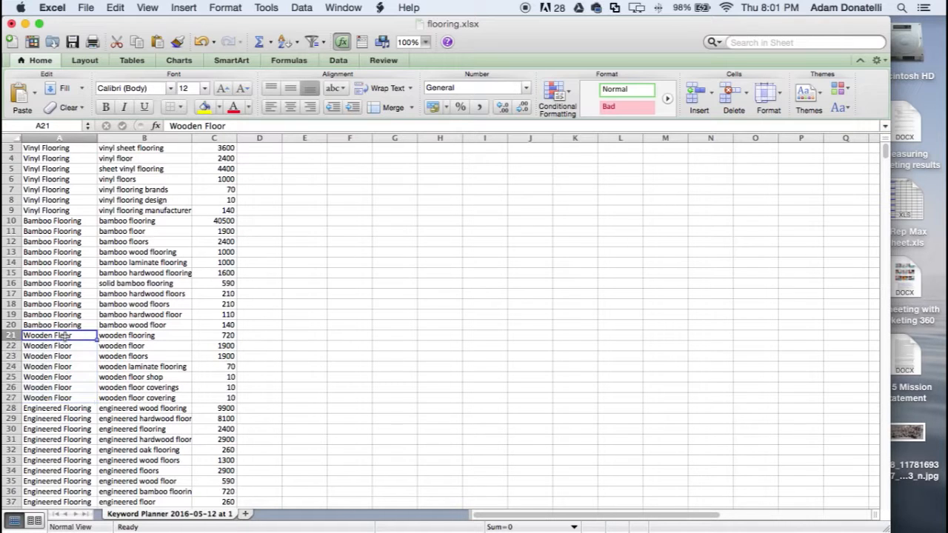
{"action": "left_click_drag", "start_coordinate": [66, 336], "coordinate": [74, 397]}
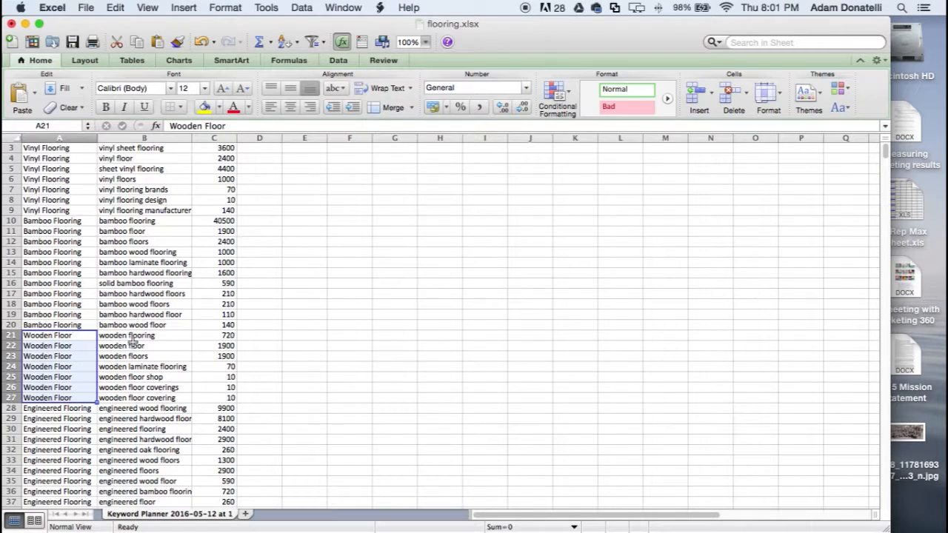
{"action": "left_click_drag", "start_coordinate": [121, 335], "coordinate": [134, 398]}
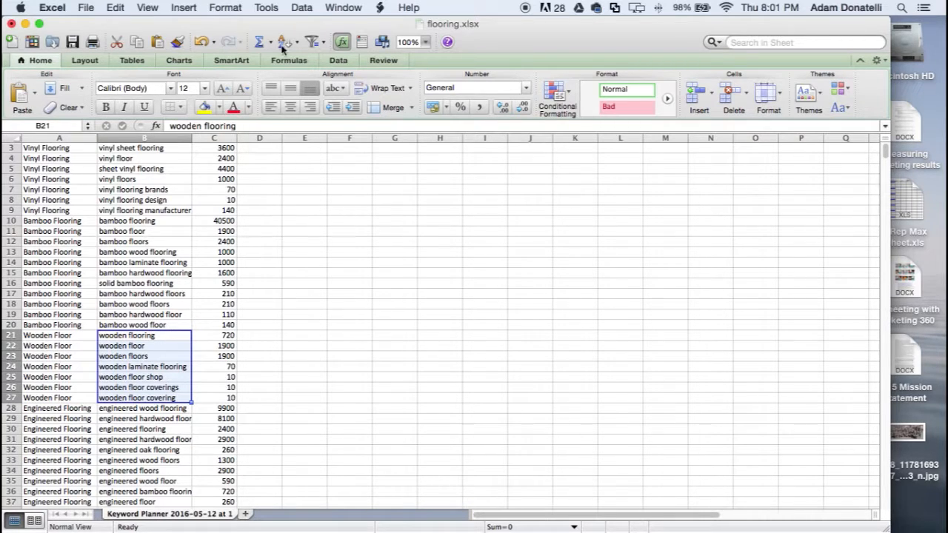
{"action": "left_click_drag", "start_coordinate": [288, 24], "coordinate": [368, 22]}
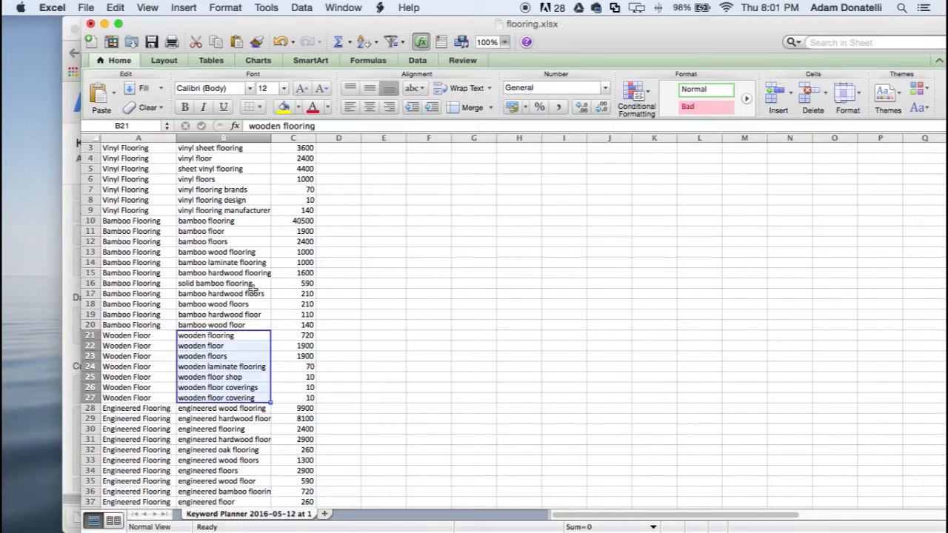
{"action": "left_click", "coordinate": [232, 358]}
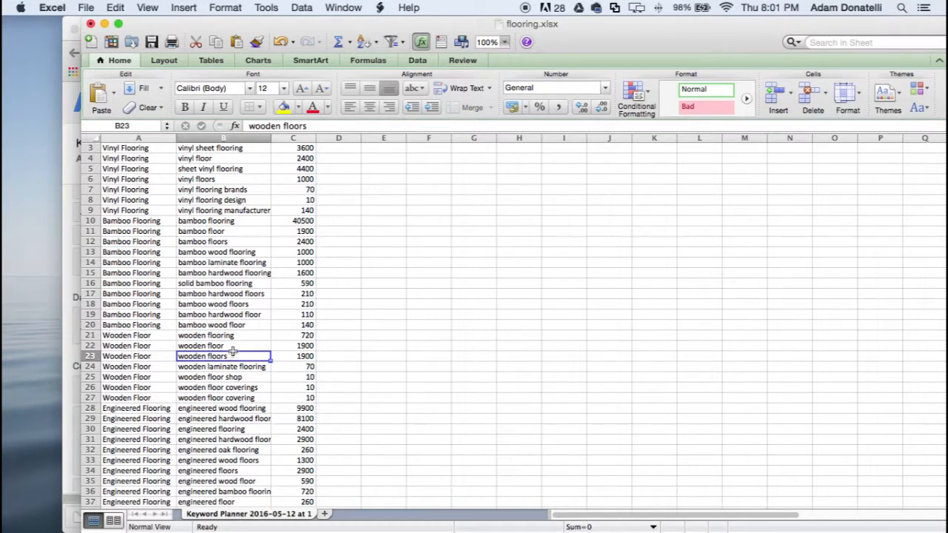
{"action": "left_click_drag", "start_coordinate": [234, 347], "coordinate": [233, 354]}
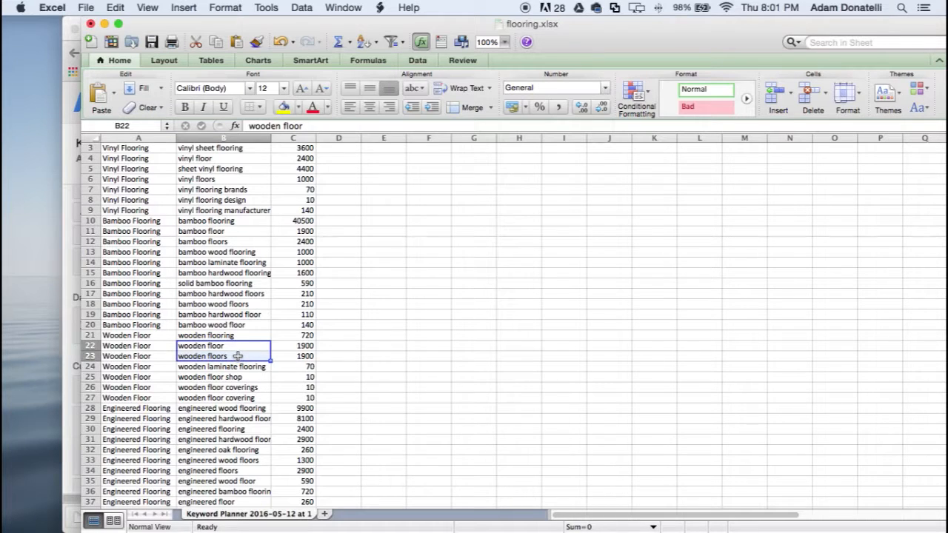
{"action": "scroll", "coordinate": [237, 356], "scroll_direction": "down", "scroll_amount": 1}
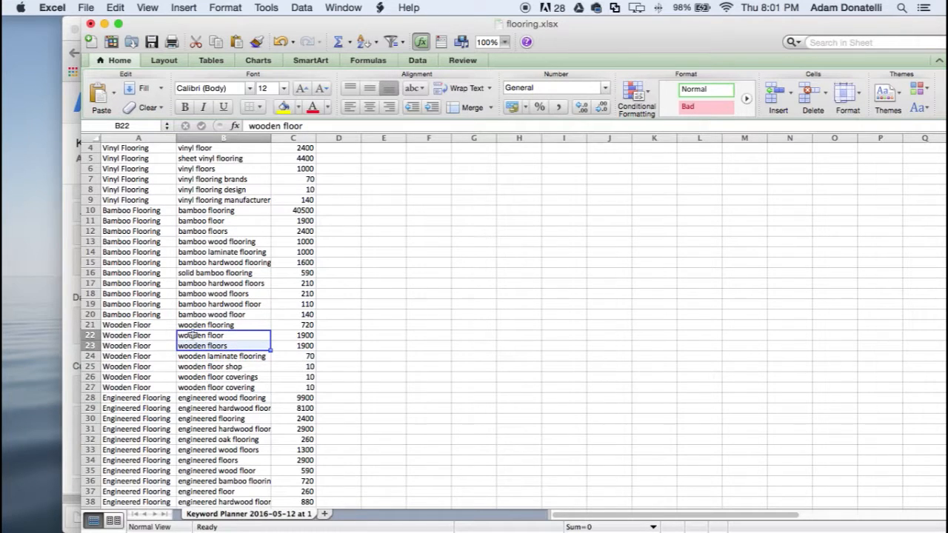
{"action": "scroll", "coordinate": [280, 330], "scroll_direction": "down", "scroll_amount": 3}
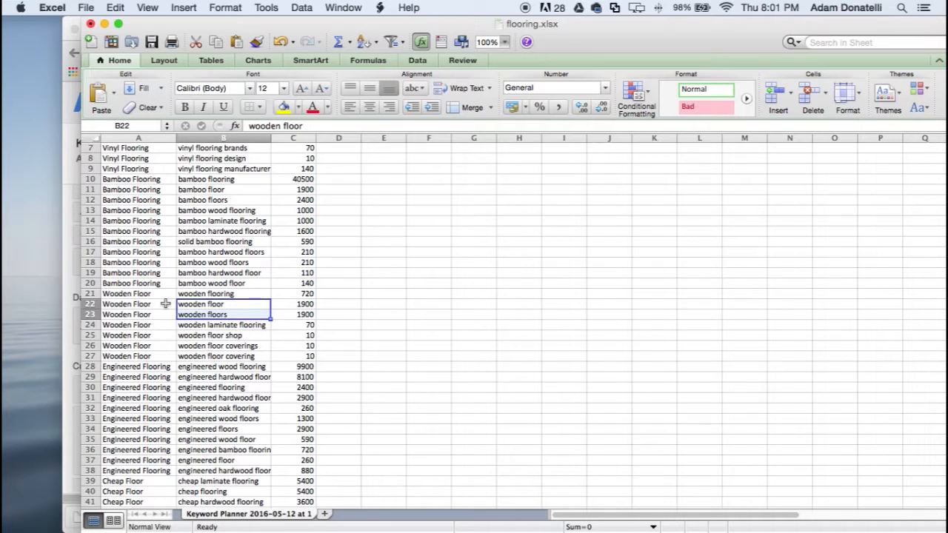
Widen the Avg. Monthly Searches column slightly.
{"action": "left_click", "coordinate": [291, 293]}
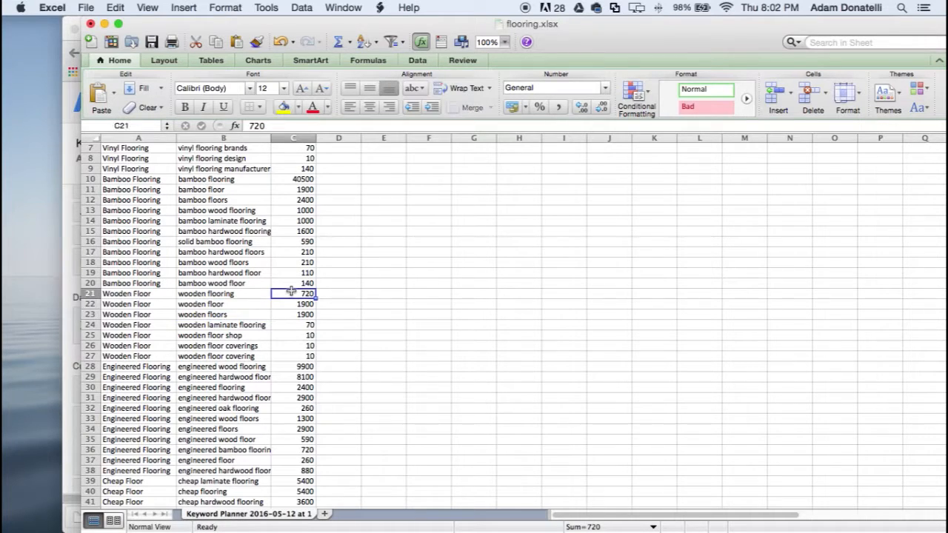
{"action": "scroll", "coordinate": [291, 291], "scroll_direction": "up", "scroll_amount": 6}
{"action": "left_click_drag", "start_coordinate": [316, 138], "coordinate": [326, 143]}
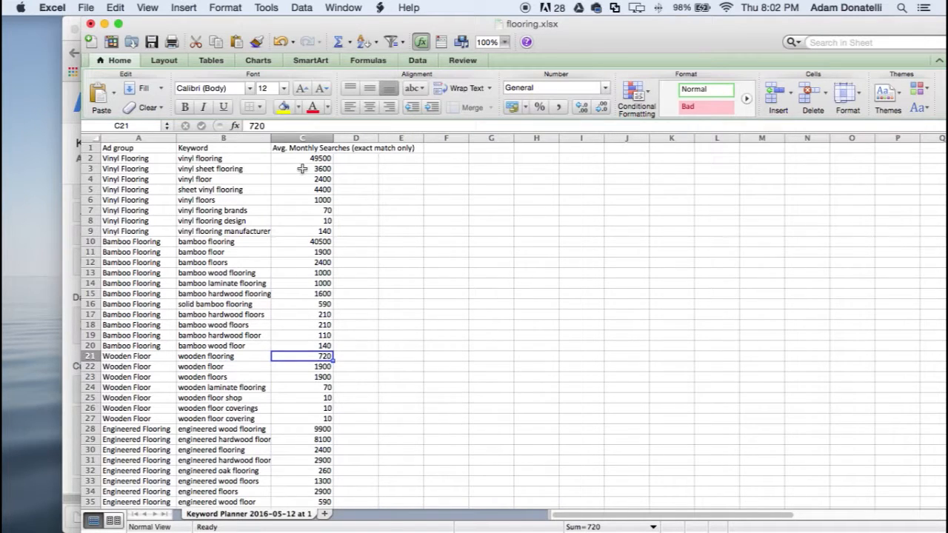
Compare the monthly searches of the Bamboo Flooring, Wooden Floor and Engineered Flooring keywords.
{"action": "left_click", "coordinate": [298, 303]}
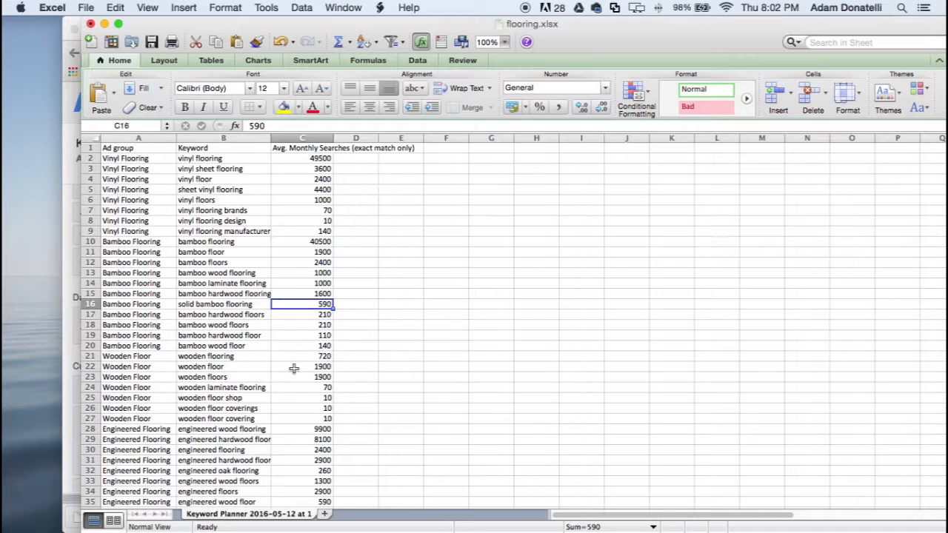
{"action": "scroll", "coordinate": [294, 369], "scroll_direction": "down", "scroll_amount": 2}
{"action": "scroll", "coordinate": [294, 369], "scroll_direction": "down", "scroll_amount": 2}
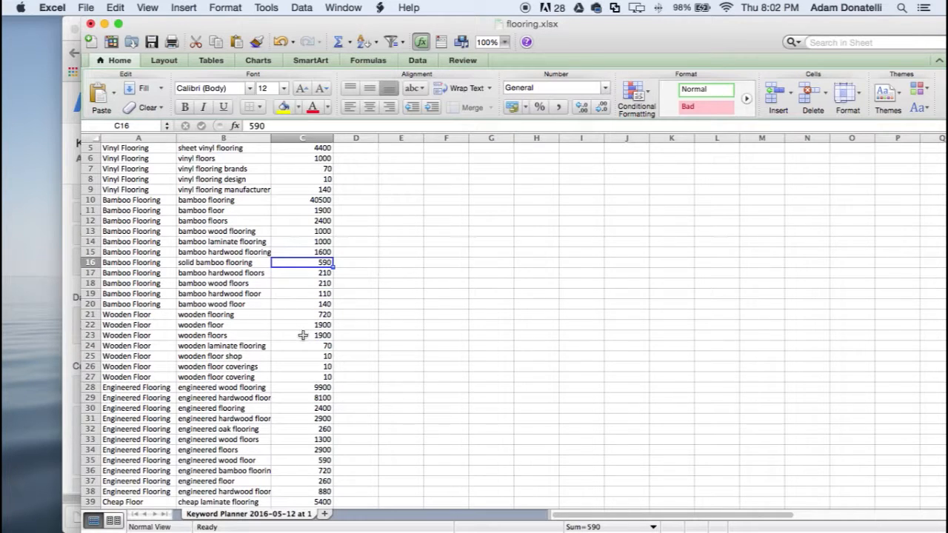
{"action": "left_click", "coordinate": [300, 335]}
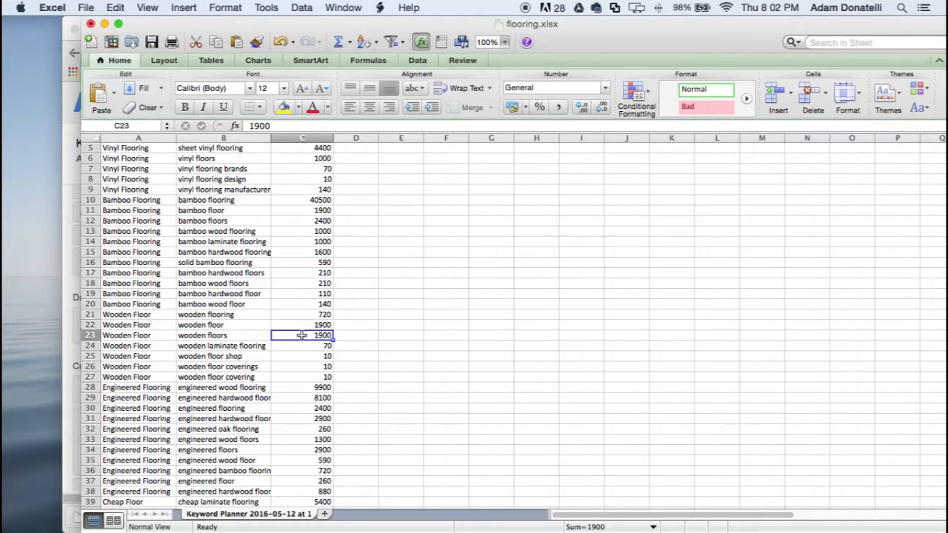
{"action": "left_click", "coordinate": [266, 336]}
{"action": "left_click_drag", "start_coordinate": [268, 336], "coordinate": [269, 357]}
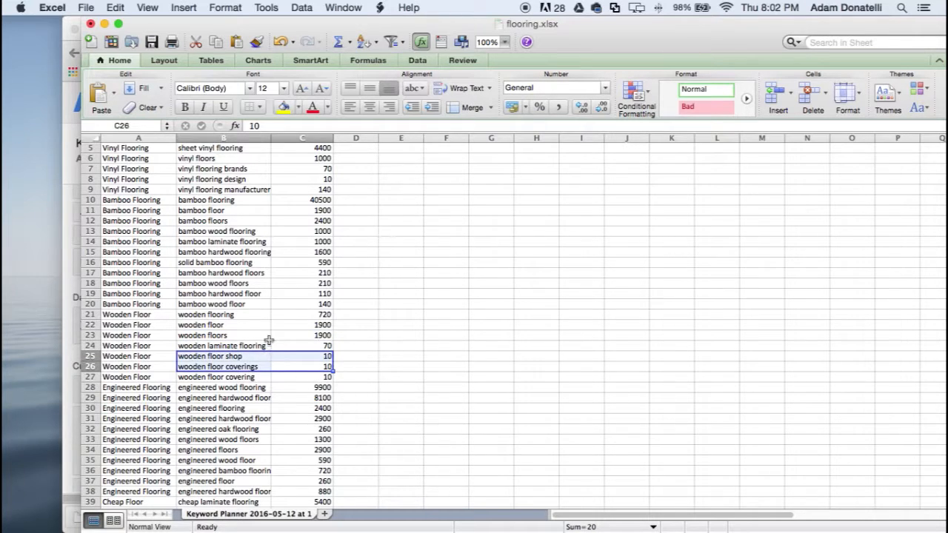
{"action": "left_click", "coordinate": [268, 337]}
{"action": "scroll", "coordinate": [290, 346], "scroll_direction": "down", "scroll_amount": 5}
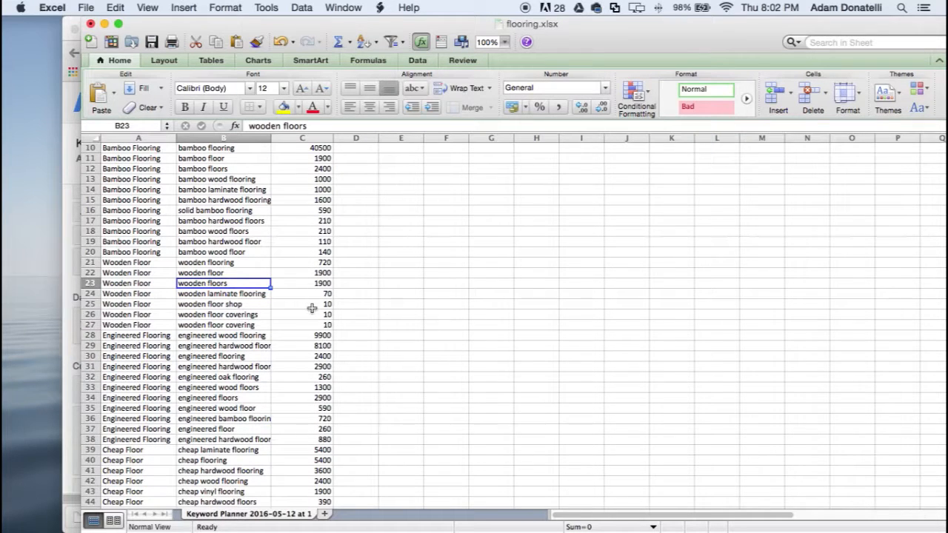
{"action": "scroll", "coordinate": [311, 308], "scroll_direction": "down", "scroll_amount": 7}
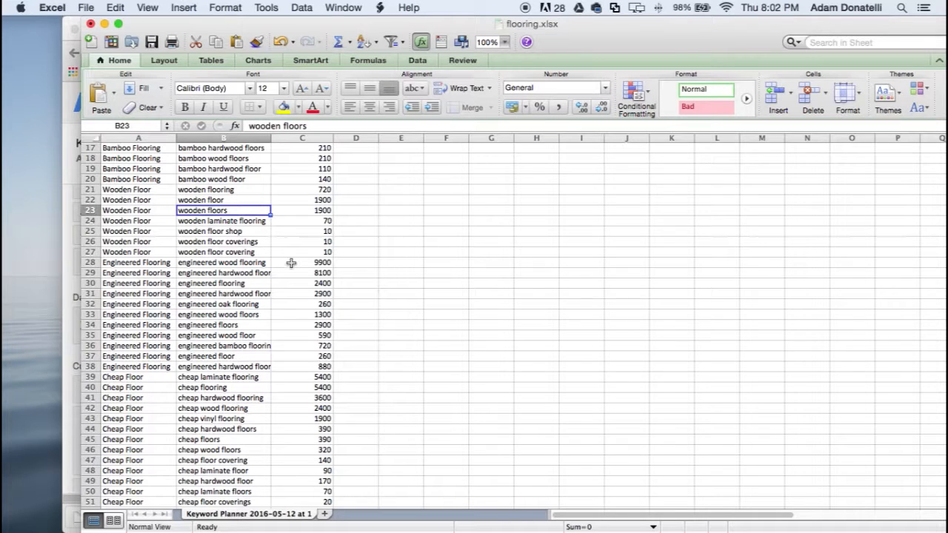
Sort all rows by Avg. Monthly Searches in descending order, keeping each ad group and keyword with its value.
{"action": "left_click_drag", "start_coordinate": [266, 28], "coordinate": [333, 28]}
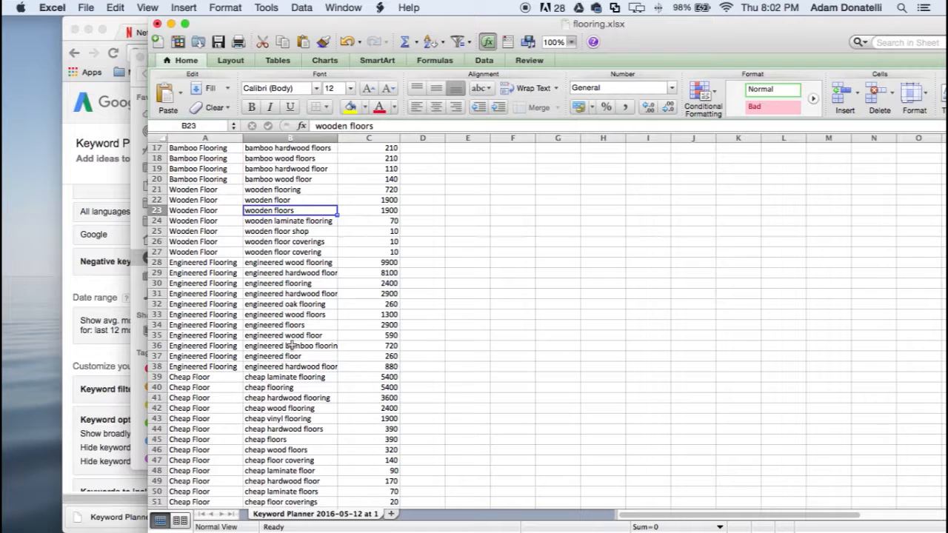
{"action": "scroll", "coordinate": [293, 352], "scroll_direction": "up", "scroll_amount": 2}
{"action": "scroll", "coordinate": [293, 354], "scroll_direction": "up", "scroll_amount": 10}
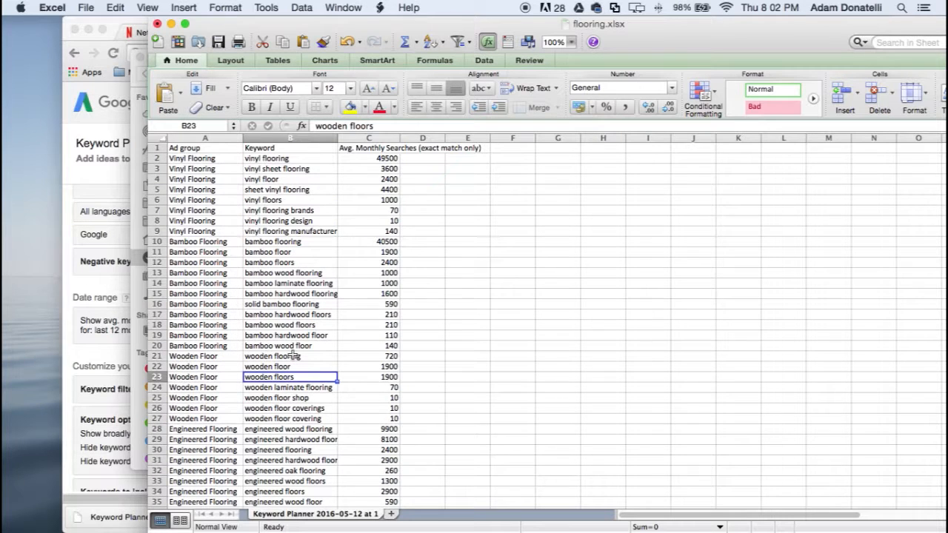
{"action": "left_click", "coordinate": [380, 140]}
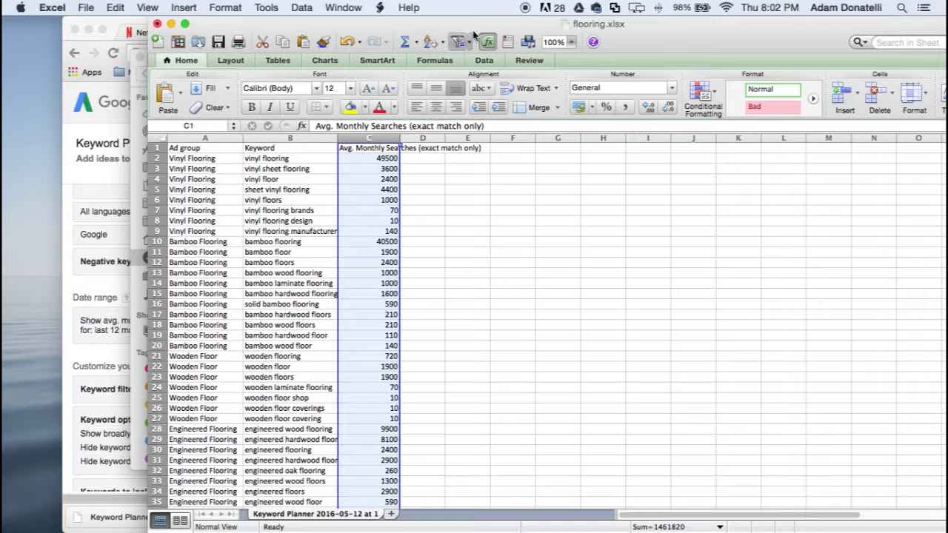
{"action": "left_click", "coordinate": [433, 42]}
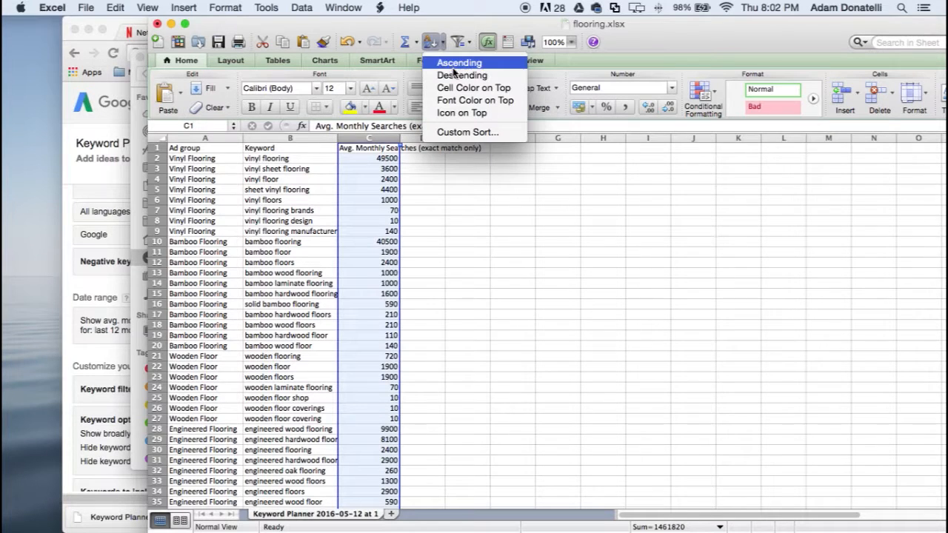
{"action": "left_click", "coordinate": [457, 77]}
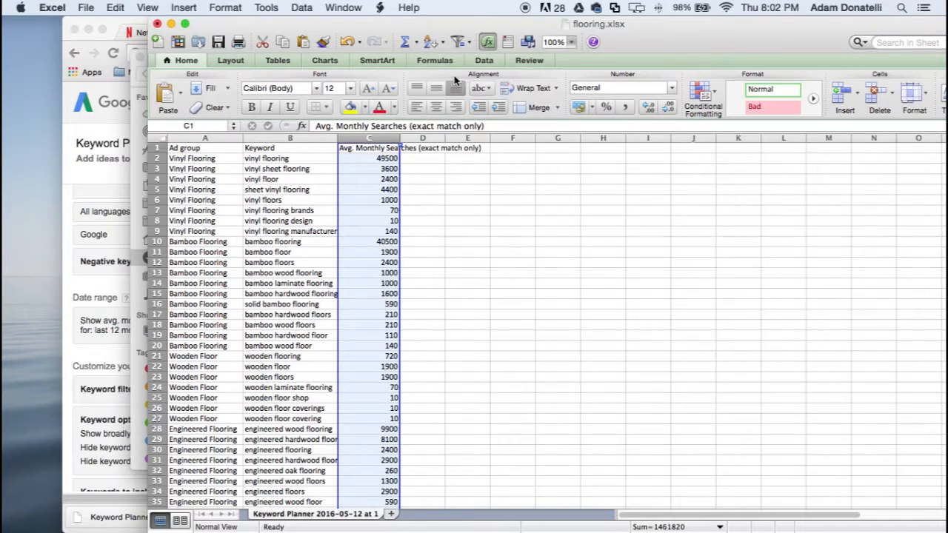
{"action": "left_click", "coordinate": [807, 422]}
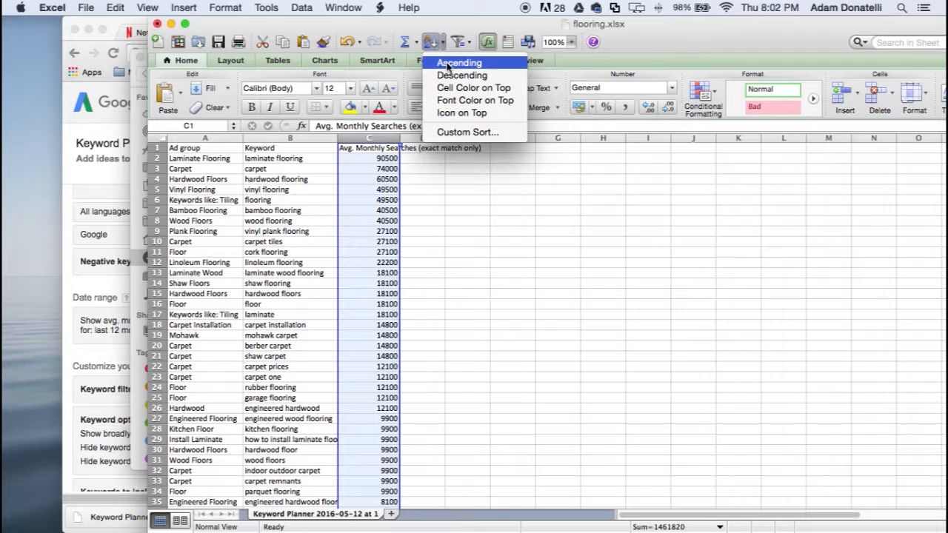
Sort all rows by Avg. Monthly Searches in ascending order, keeping each ad group and keyword with its value.
{"action": "left_click", "coordinate": [451, 62]}
{"action": "left_click", "coordinate": [799, 424]}
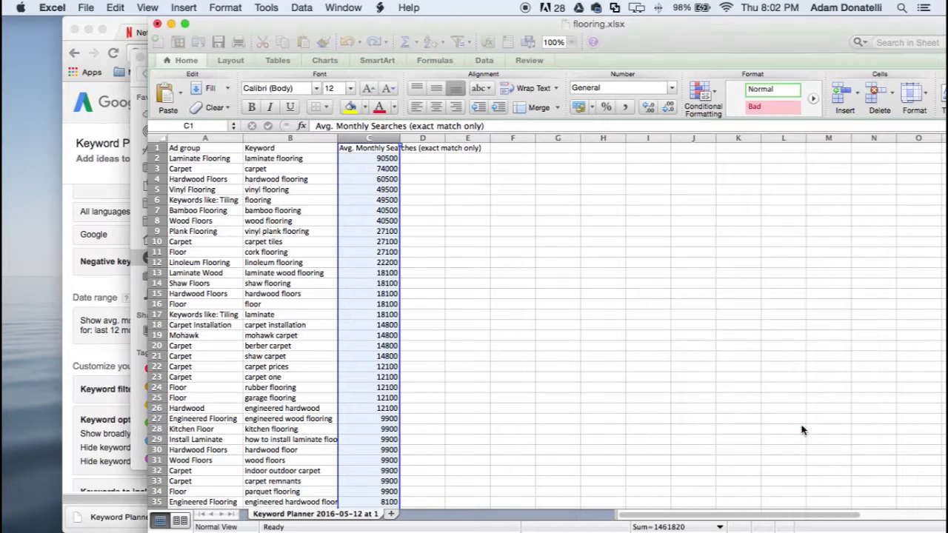
Copy the highest-searched rows at the end of the data, A778:C801, from carpet one to laminate flooring.
{"action": "scroll", "coordinate": [375, 317], "scroll_direction": "down", "scroll_amount": 5}
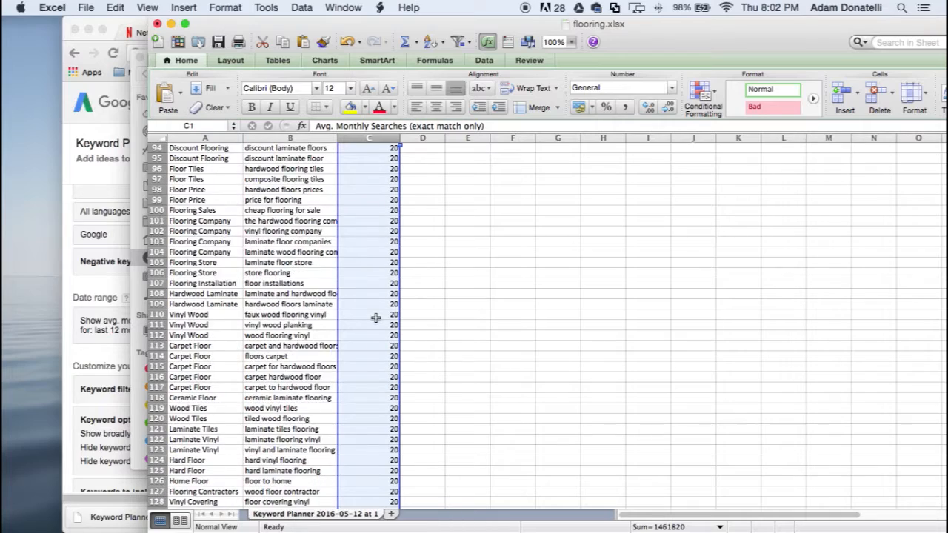
{"action": "scroll", "coordinate": [376, 318], "scroll_direction": "down", "scroll_amount": 20}
{"action": "scroll", "coordinate": [370, 317], "scroll_direction": "down", "scroll_amount": 20}
{"action": "scroll", "coordinate": [368, 317], "scroll_direction": "down", "scroll_amount": 20}
{"action": "scroll", "coordinate": [369, 318], "scroll_direction": "down", "scroll_amount": 13}
{"action": "scroll", "coordinate": [371, 348], "scroll_direction": "down", "scroll_amount": 20}
{"action": "scroll", "coordinate": [368, 345], "scroll_direction": "down", "scroll_amount": 20}
{"action": "scroll", "coordinate": [364, 342], "scroll_direction": "down", "scroll_amount": 20}
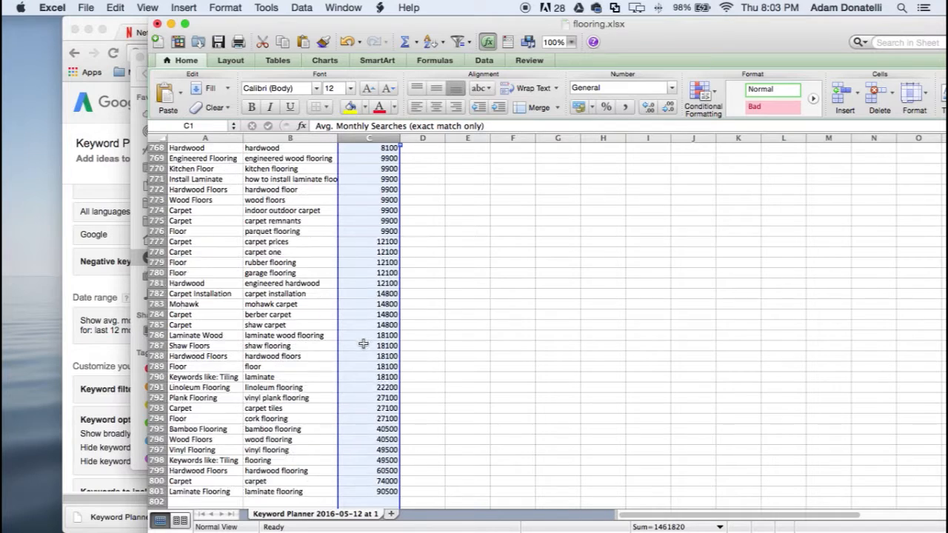
{"action": "scroll", "coordinate": [363, 343], "scroll_direction": "down", "scroll_amount": 20}
{"action": "scroll", "coordinate": [363, 343], "scroll_direction": "up", "scroll_amount": 16}
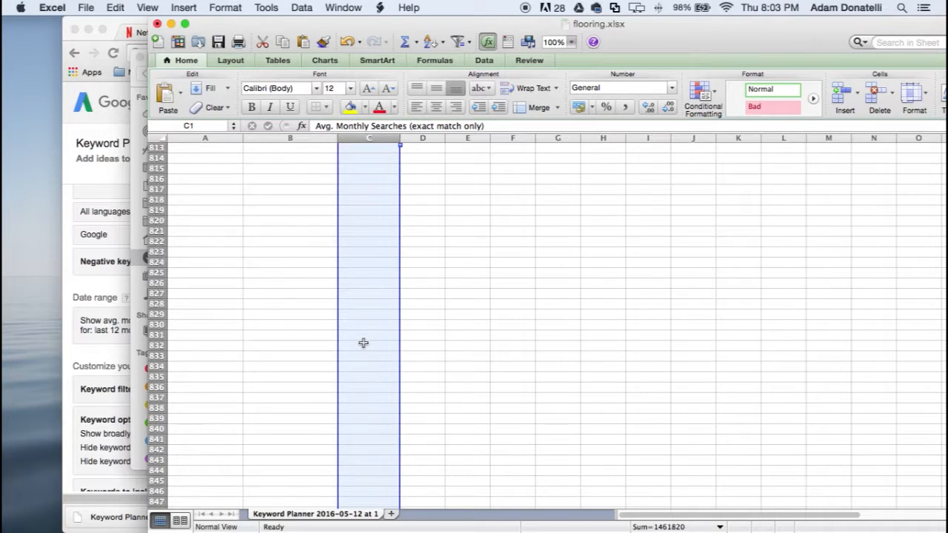
{"action": "scroll", "coordinate": [363, 342], "scroll_direction": "up", "scroll_amount": 3}
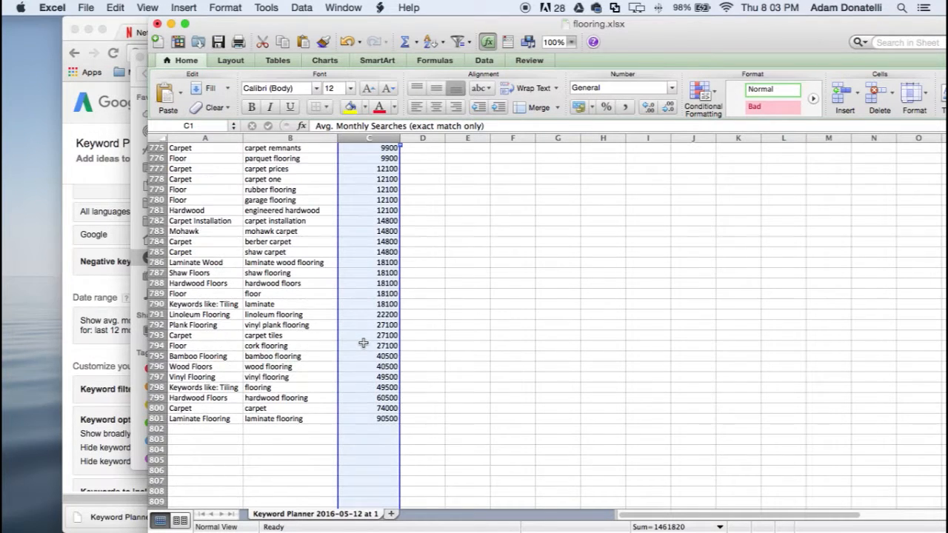
{"action": "left_click", "coordinate": [365, 417]}
{"action": "double_click", "coordinate": [366, 419]}
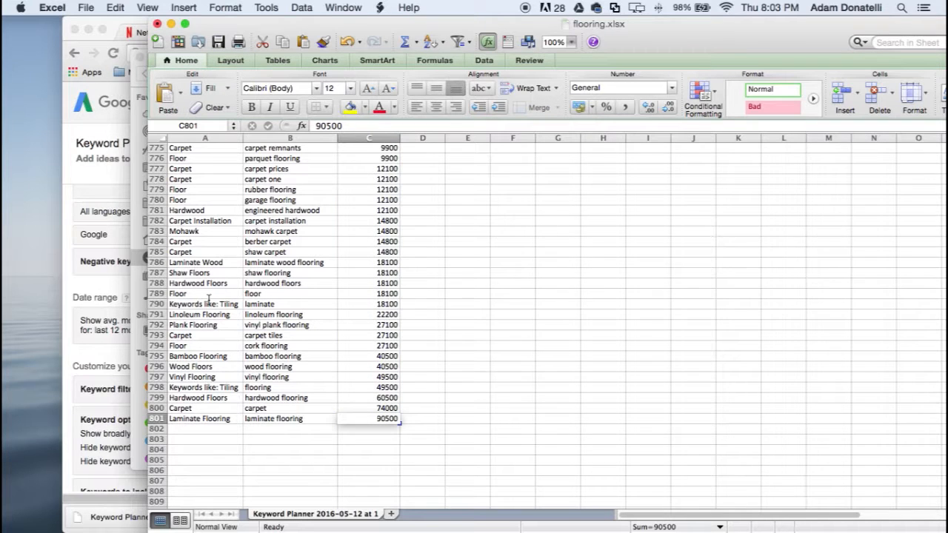
{"action": "left_click", "coordinate": [391, 408]}
{"action": "left_click_drag", "start_coordinate": [366, 420], "coordinate": [198, 180]}
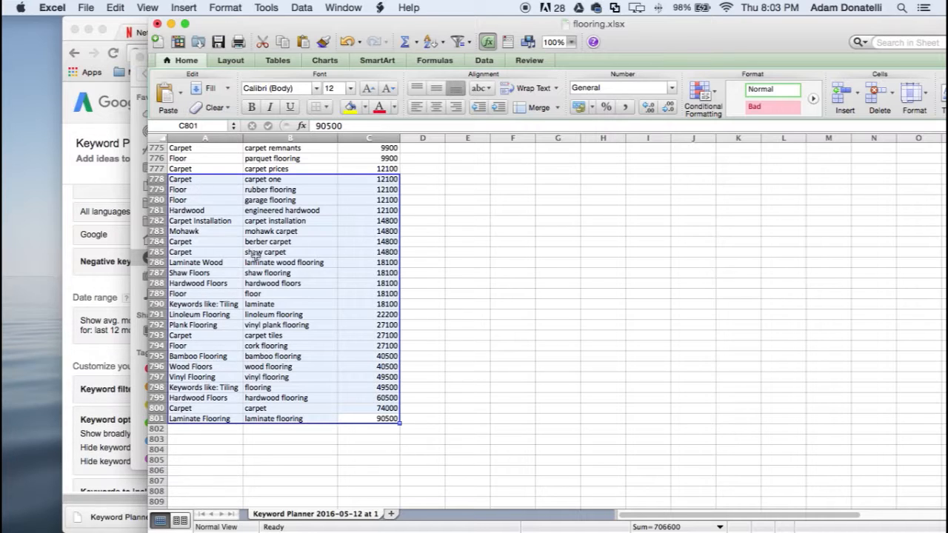
{"action": "key", "text": "super+c"}
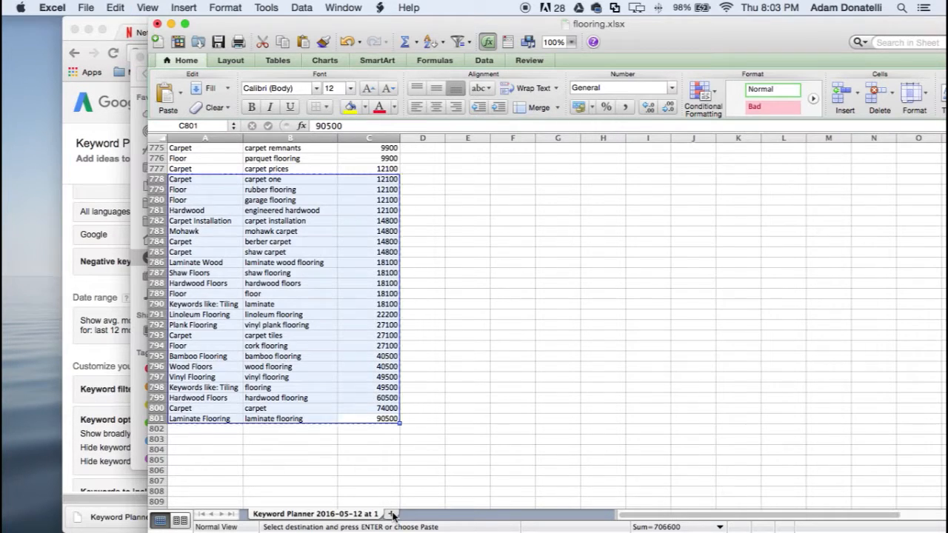
Paste the copied rows into a new sheet starting at cell C5, and fit column D's width to its keywords.
{"action": "left_click", "coordinate": [392, 514]}
{"action": "left_click", "coordinate": [267, 190]}
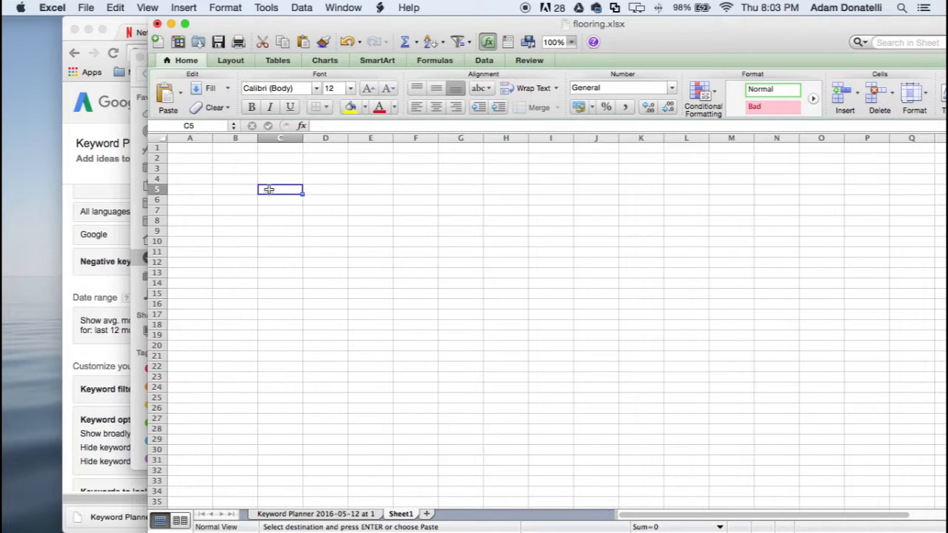
{"action": "key", "text": "super+v"}
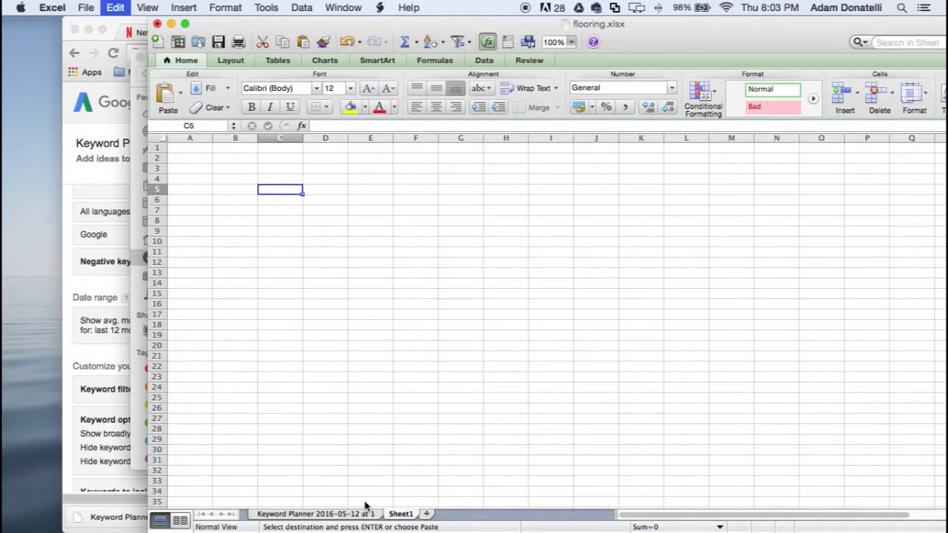
{"action": "double_click", "coordinate": [349, 140]}
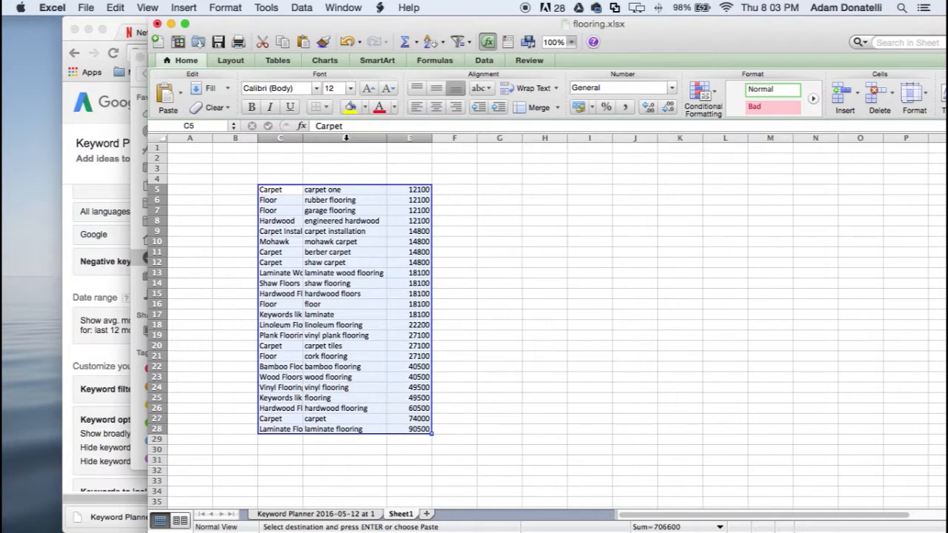
Insert a column chart of the keywords and search values in D15:E28, from hardwood floors to laminate flooring.
{"action": "left_click", "coordinate": [303, 141]}
{"action": "left_click_drag", "start_coordinate": [399, 428], "coordinate": [275, 194]}
{"action": "left_click", "coordinate": [417, 338]}
{"action": "left_click_drag", "start_coordinate": [411, 430], "coordinate": [335, 285]}
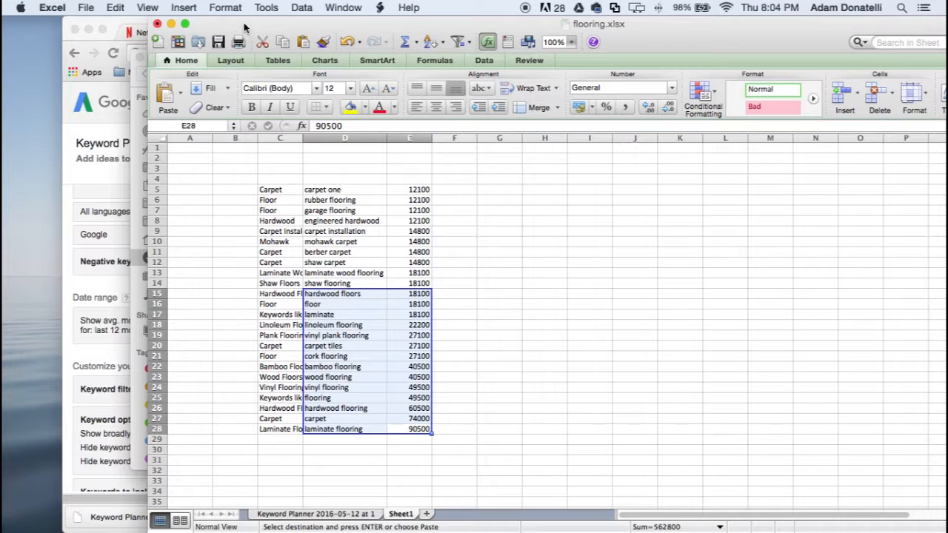
{"action": "left_click", "coordinate": [226, 8]}
{"action": "mouse_move", "coordinate": [184, 8]}
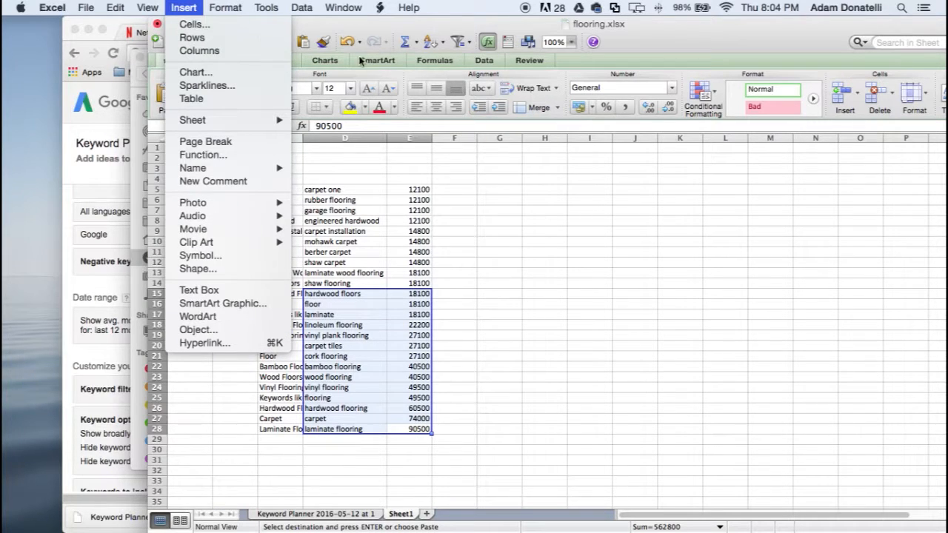
{"action": "left_click", "coordinate": [392, 24]}
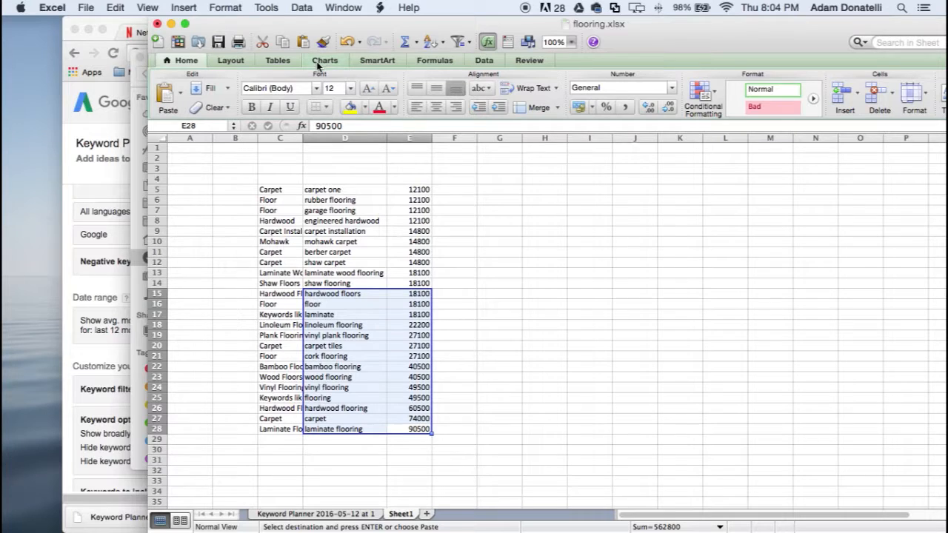
{"action": "left_click", "coordinate": [319, 60]}
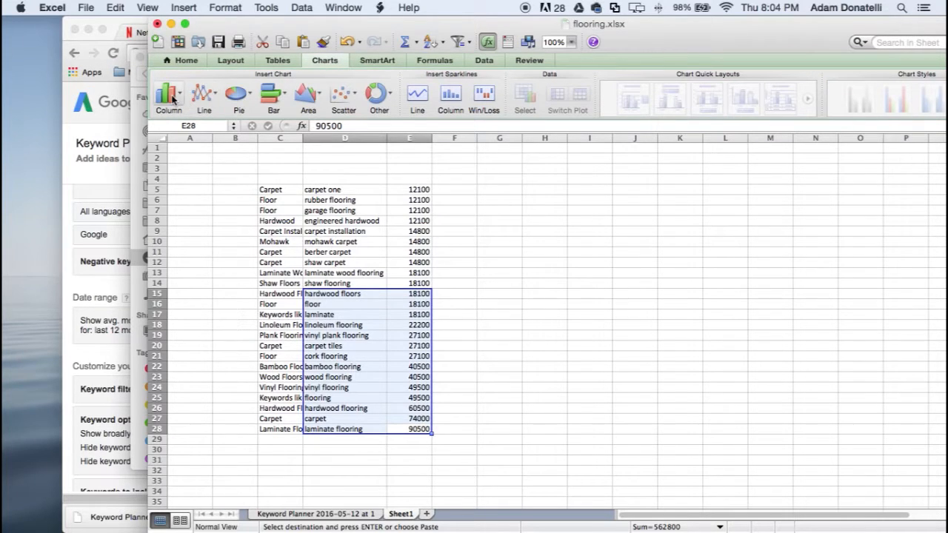
{"action": "left_click", "coordinate": [171, 94]}
{"action": "left_click", "coordinate": [226, 58]}
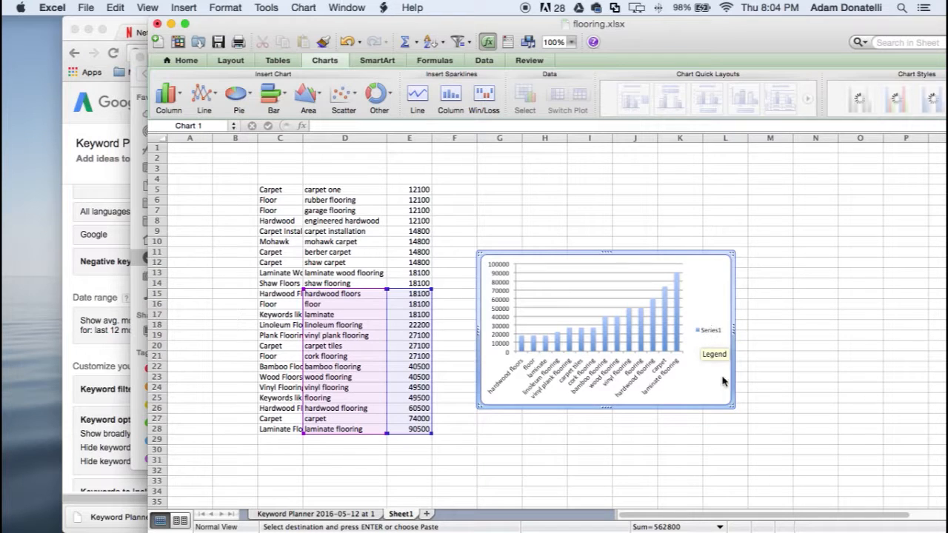
Move the chart slightly up and enlarge it so that its right edge reaches the end of column N.
{"action": "left_click_drag", "start_coordinate": [707, 399], "coordinate": [728, 401]}
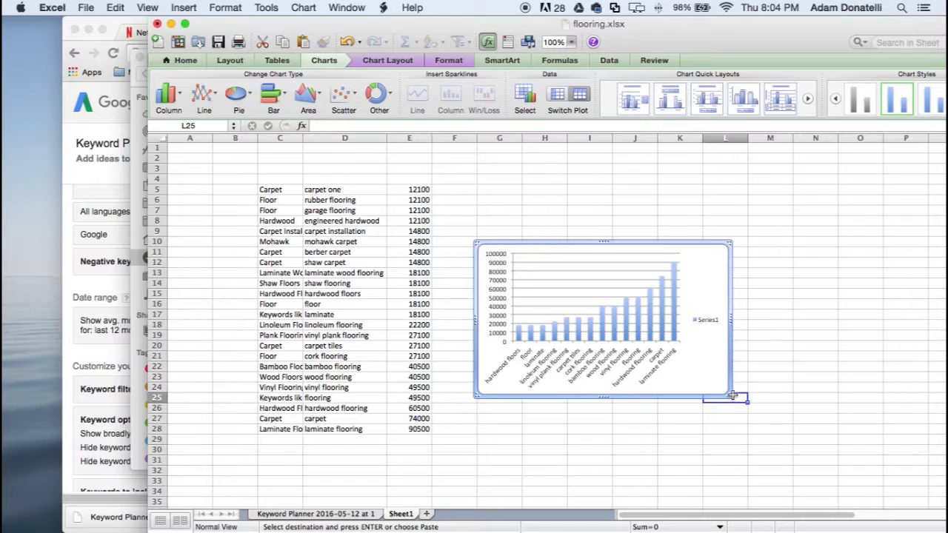
{"action": "left_click", "coordinate": [735, 400]}
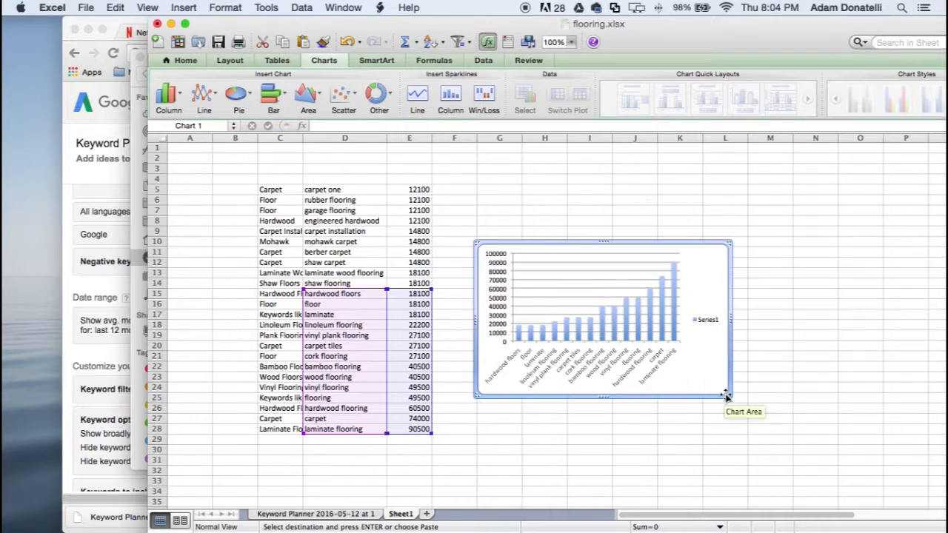
{"action": "left_click", "coordinate": [728, 397]}
{"action": "left_click_drag", "start_coordinate": [729, 396], "coordinate": [835, 404]}
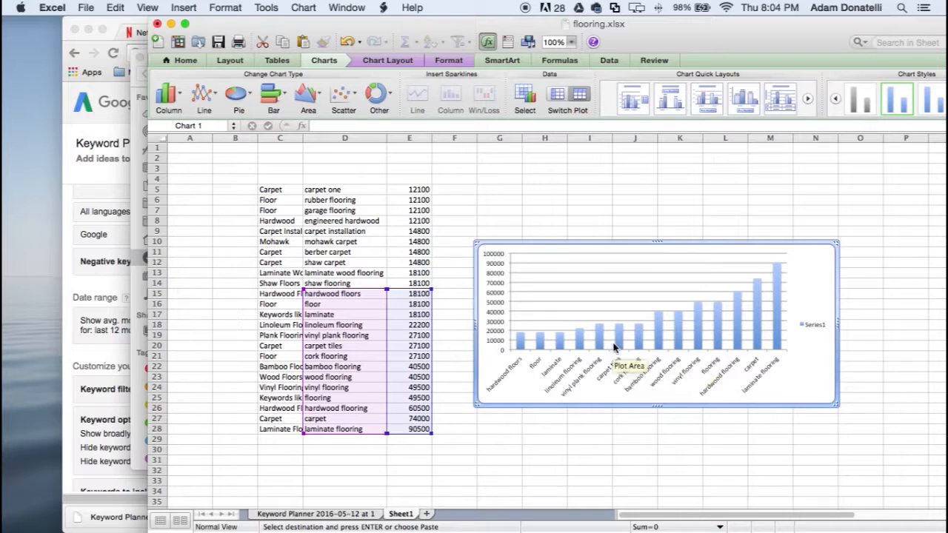
Extend the chart's data range up to row 7, garage flooring, and widen the chart into column P.
{"action": "left_click_drag", "start_coordinate": [386, 289], "coordinate": [387, 205]}
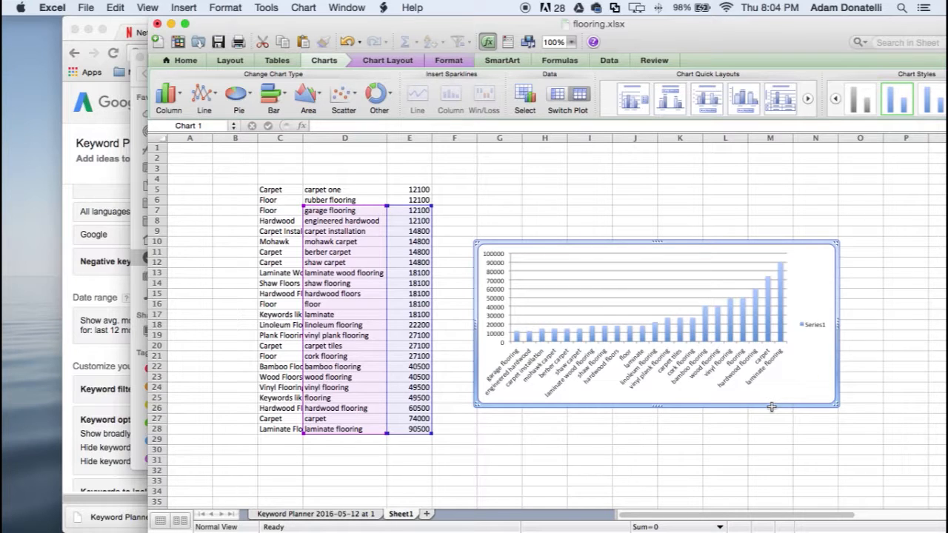
{"action": "left_click_drag", "start_coordinate": [820, 406], "coordinate": [785, 410]}
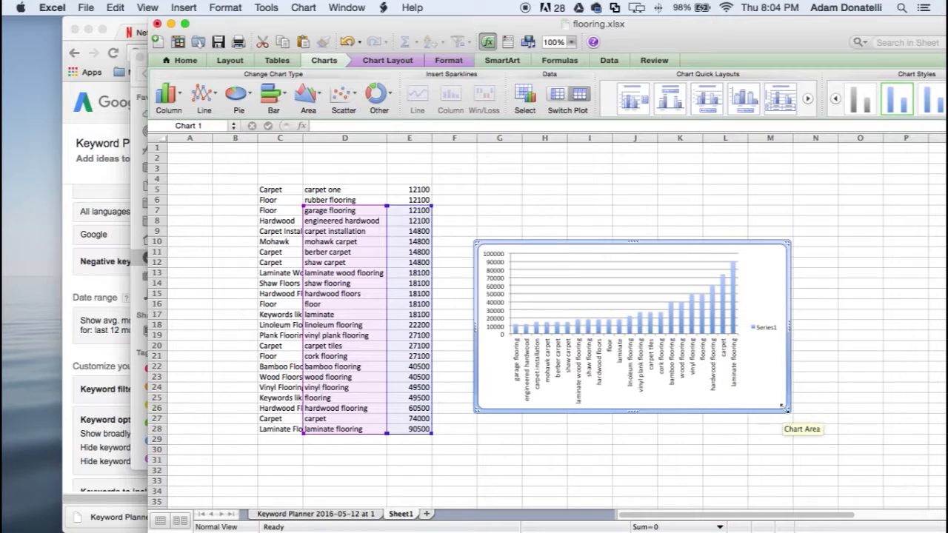
{"action": "left_click_drag", "start_coordinate": [786, 408], "coordinate": [905, 410]}
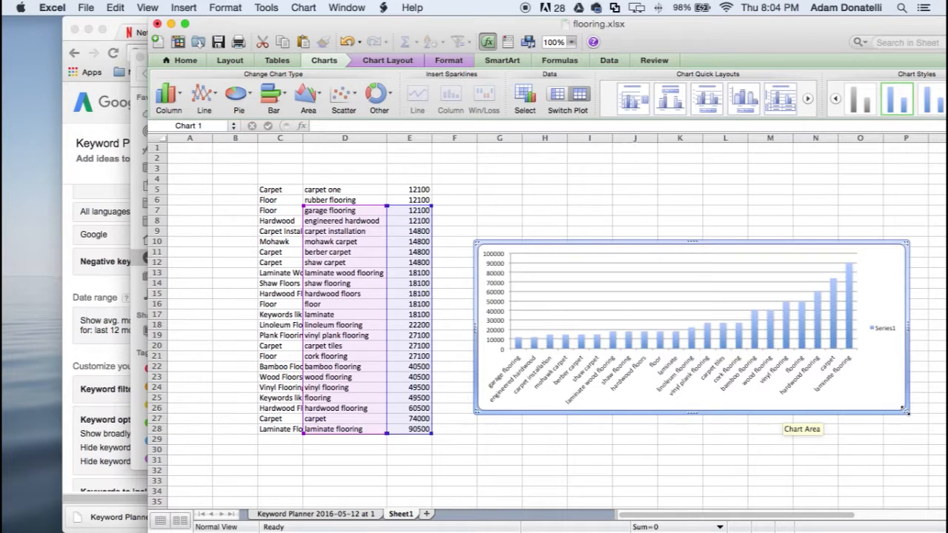
Sort all rows of the Keyword Planner sheet by Ad group in ascending order, expanding the selection to the other columns.
{"action": "left_click", "coordinate": [276, 516]}
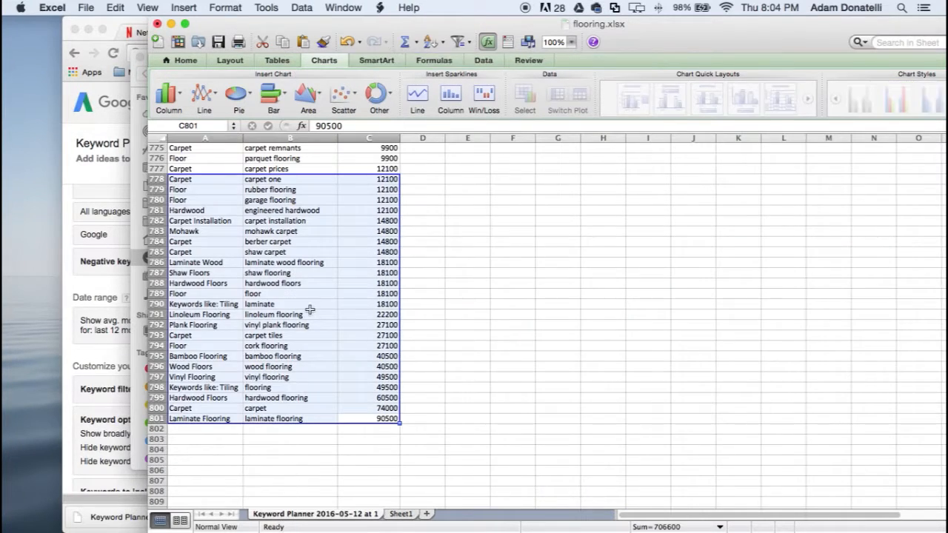
{"action": "scroll", "coordinate": [309, 309], "scroll_direction": "up", "scroll_amount": 7}
{"action": "scroll", "coordinate": [267, 311], "scroll_direction": "up", "scroll_amount": 15}
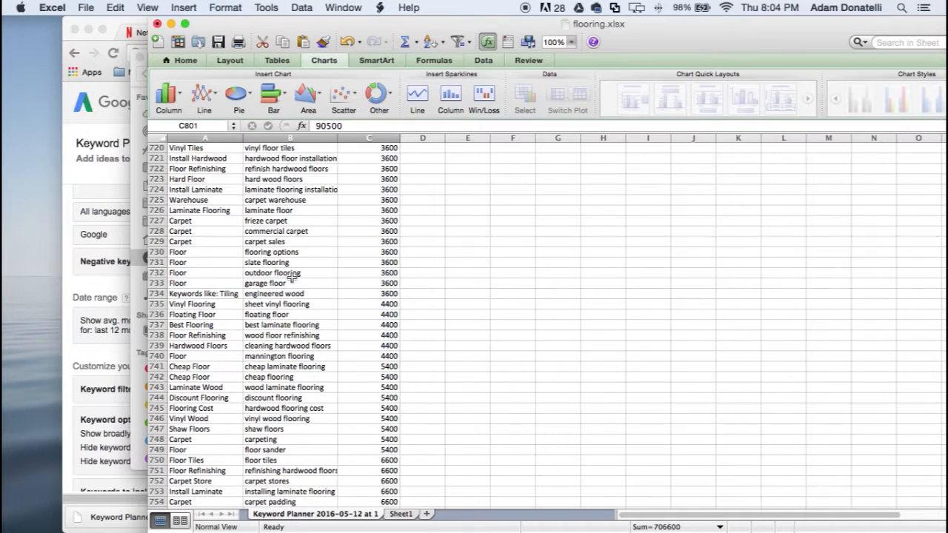
{"action": "scroll", "coordinate": [291, 277], "scroll_direction": "up", "scroll_amount": 20}
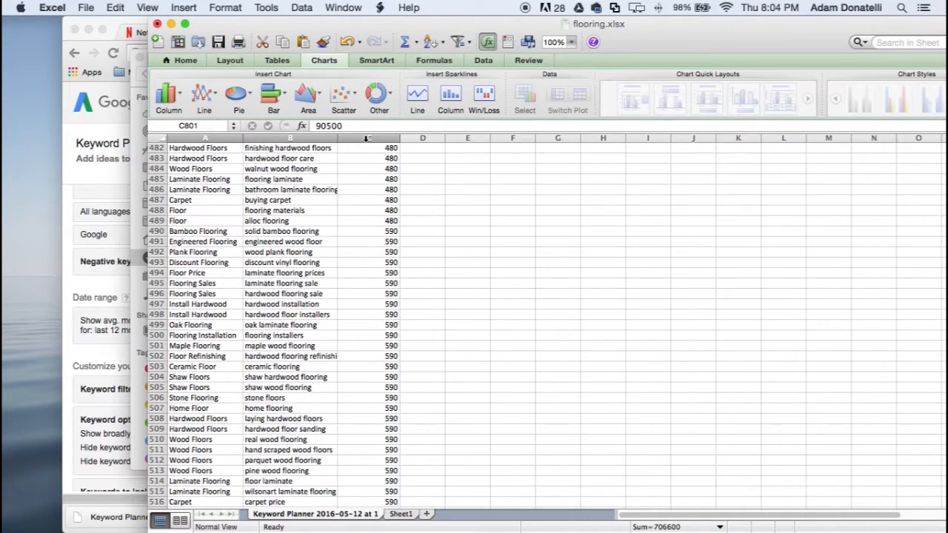
{"action": "scroll", "coordinate": [371, 184], "scroll_direction": "up", "scroll_amount": 9}
{"action": "left_click_drag", "start_coordinate": [750, 42], "coordinate": [623, 50]}
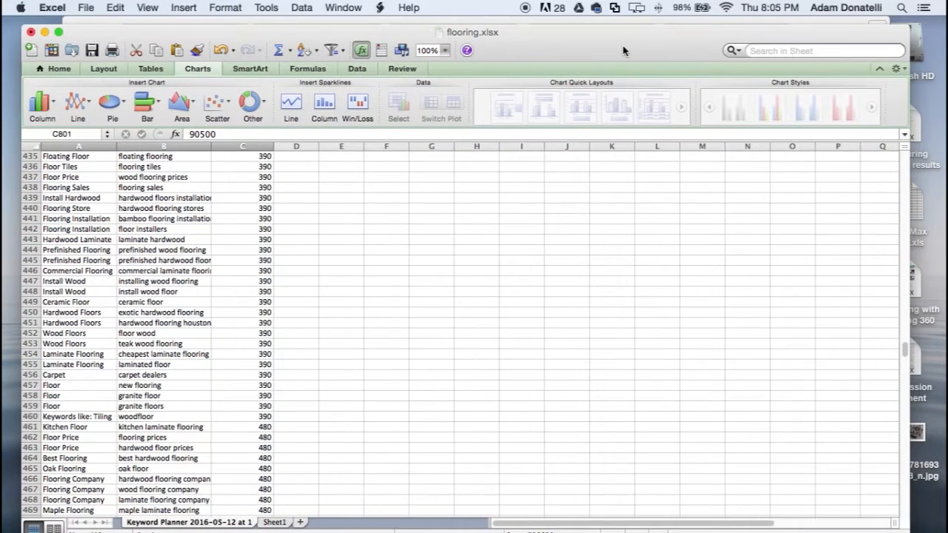
{"action": "left_click_drag", "start_coordinate": [907, 355], "coordinate": [902, 129]}
{"action": "left_click_drag", "start_coordinate": [620, 39], "coordinate": [672, 35]}
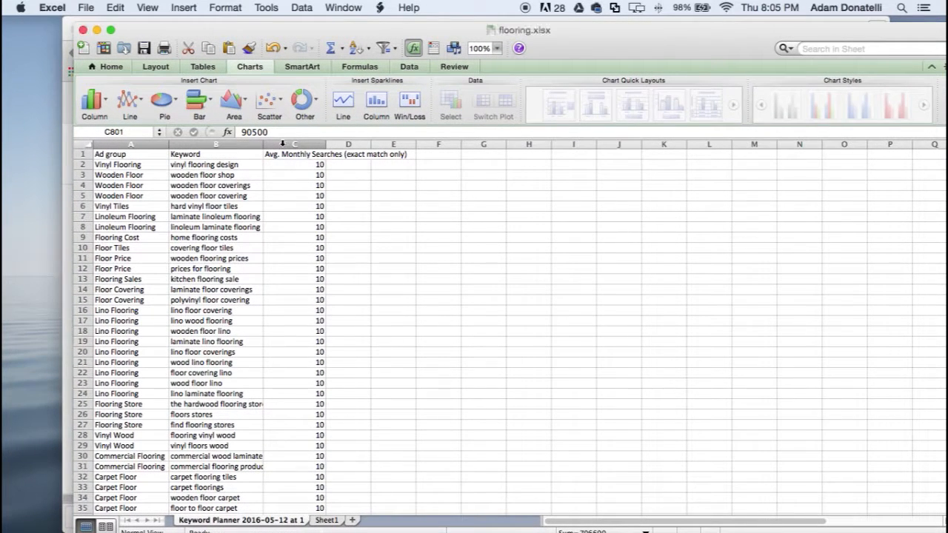
{"action": "left_click", "coordinate": [148, 144]}
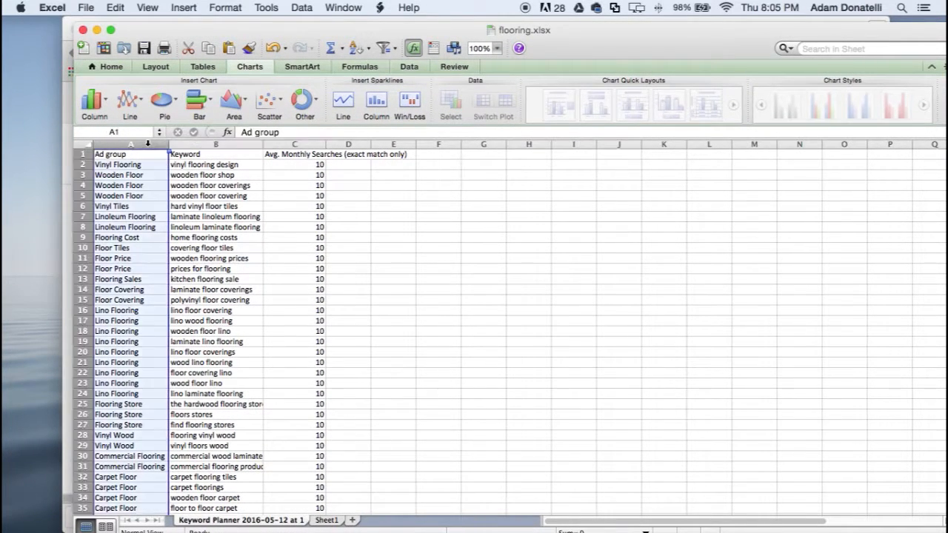
{"action": "left_click", "coordinate": [395, 49]}
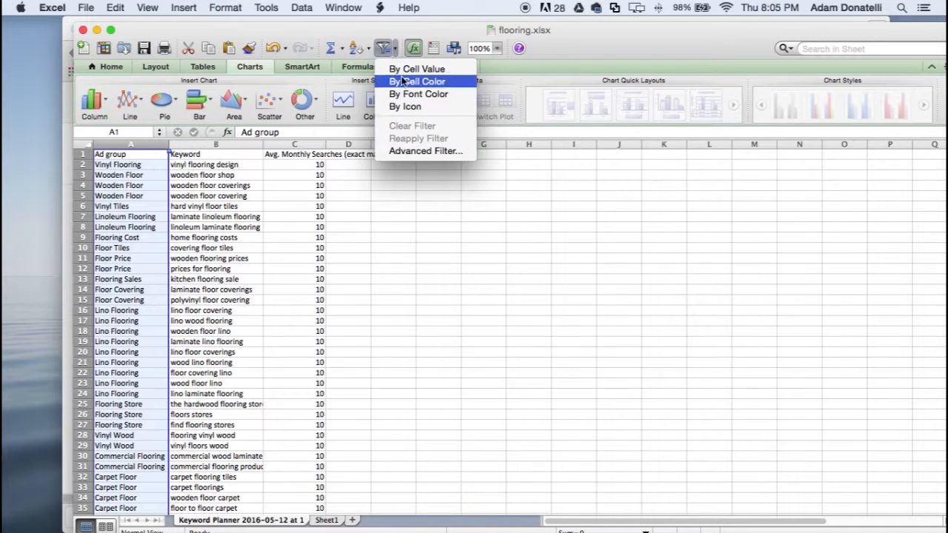
{"action": "left_click", "coordinate": [366, 50]}
{"action": "left_click", "coordinate": [377, 69]}
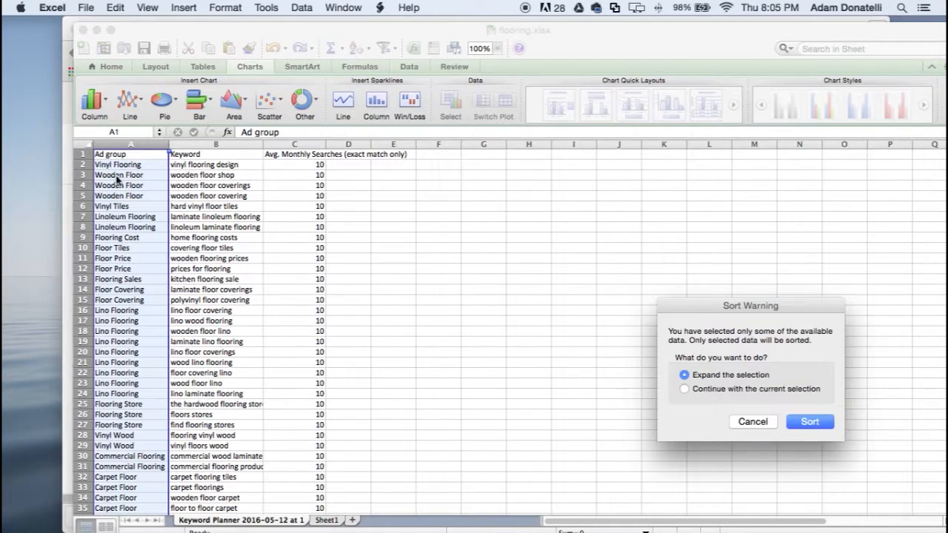
{"action": "left_click", "coordinate": [830, 425]}
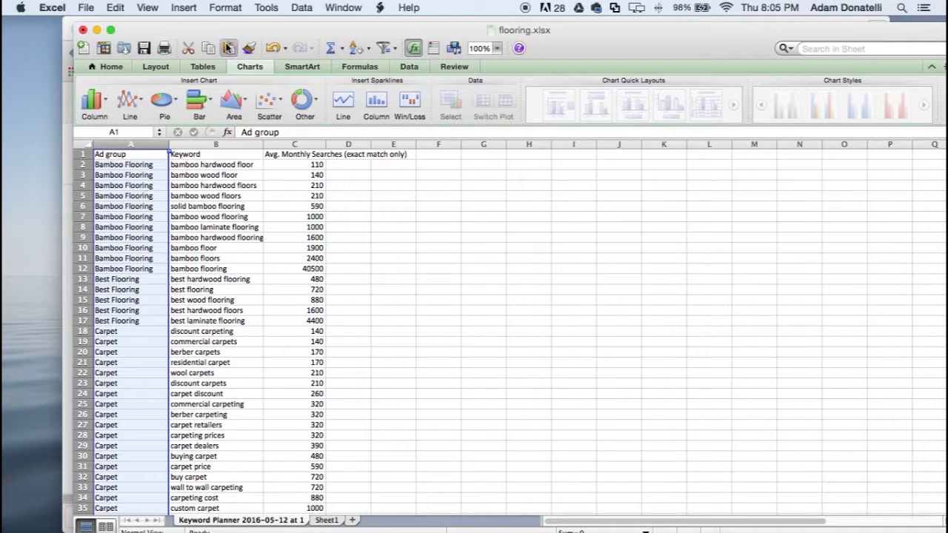
Copy all rows of the Bamboo Flooring ad group, A2:C12.
{"action": "left_click_drag", "start_coordinate": [231, 33], "coordinate": [337, 33]}
{"action": "left_click", "coordinate": [222, 176]}
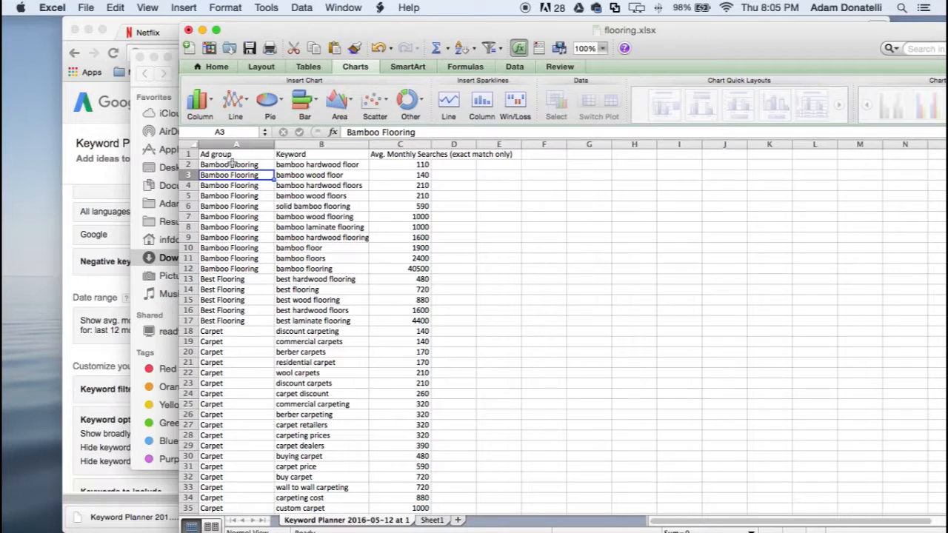
{"action": "left_click", "coordinate": [232, 163]}
{"action": "left_click_drag", "start_coordinate": [261, 163], "coordinate": [384, 265]}
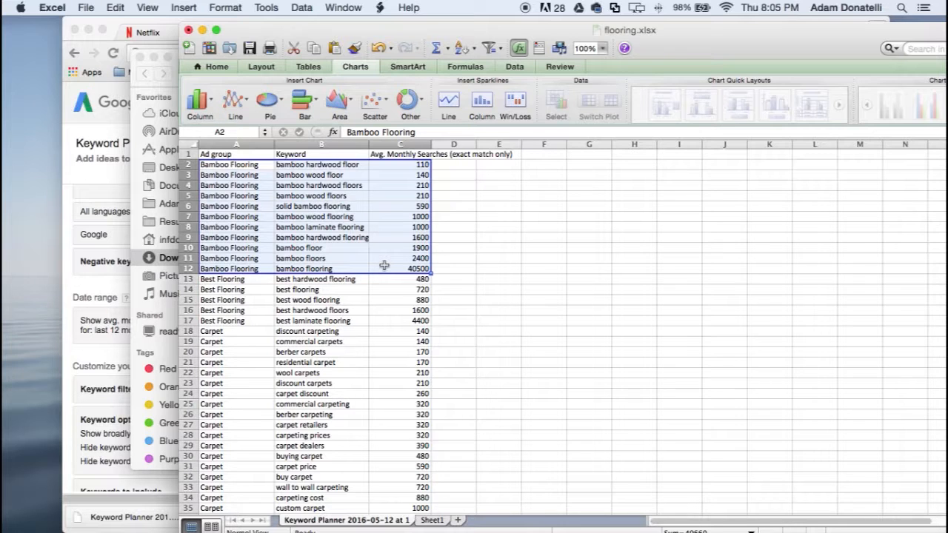
{"action": "key", "text": "super+c"}
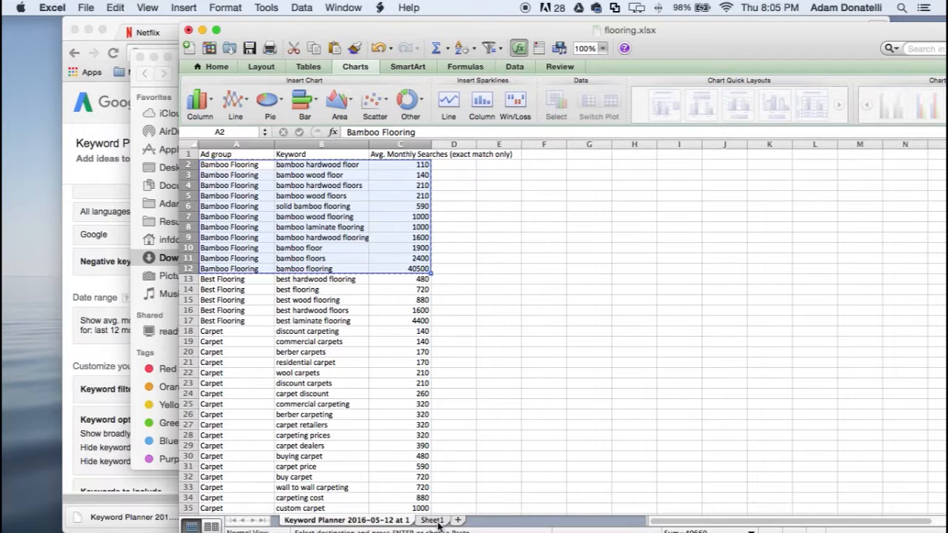
Paste the Bamboo Flooring rows into another new sheet starting at cell C4, and fit the widths of columns C and D.
{"action": "left_click", "coordinate": [437, 522]}
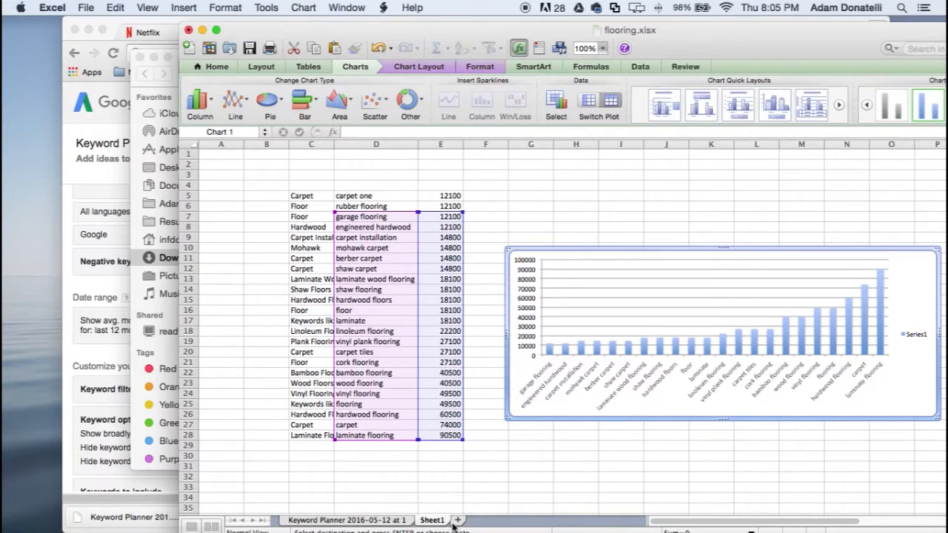
{"action": "left_click", "coordinate": [459, 520]}
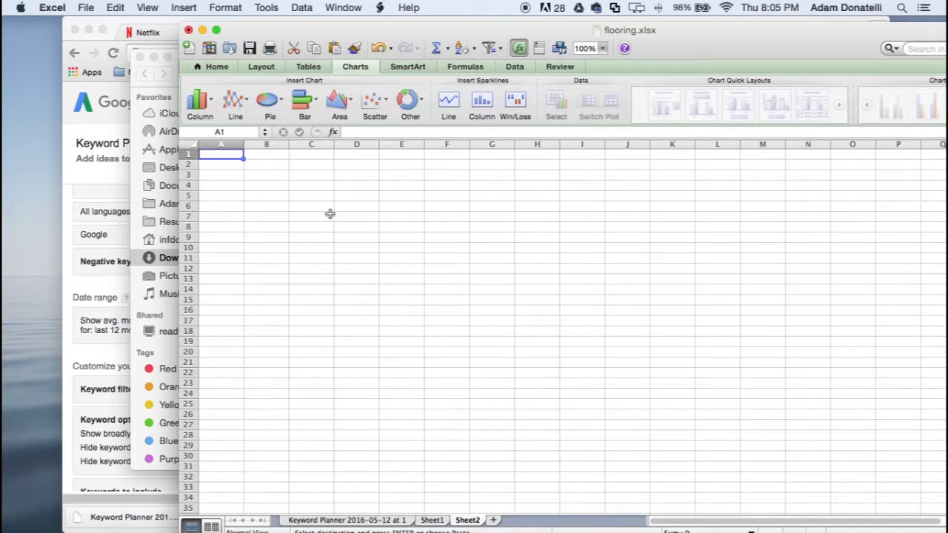
{"action": "left_click", "coordinate": [318, 184]}
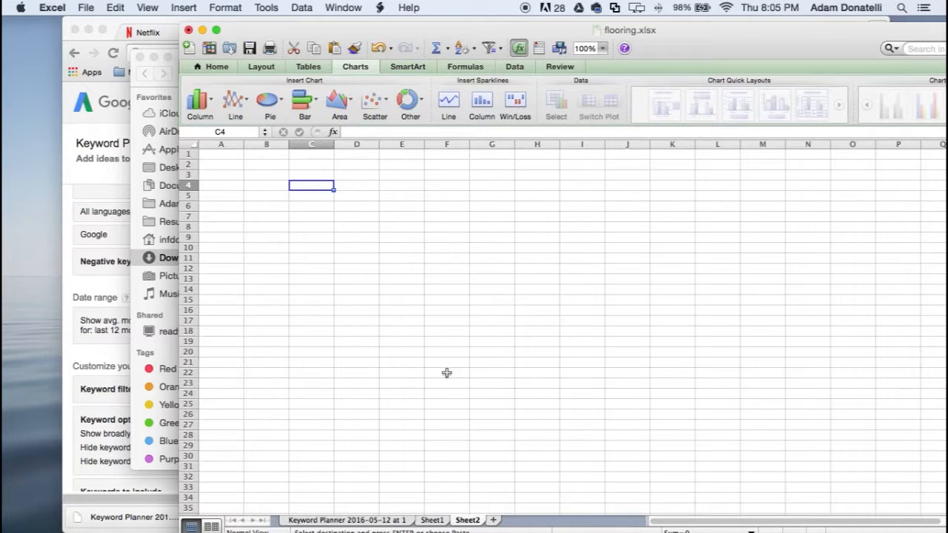
{"action": "key", "text": "super+v"}
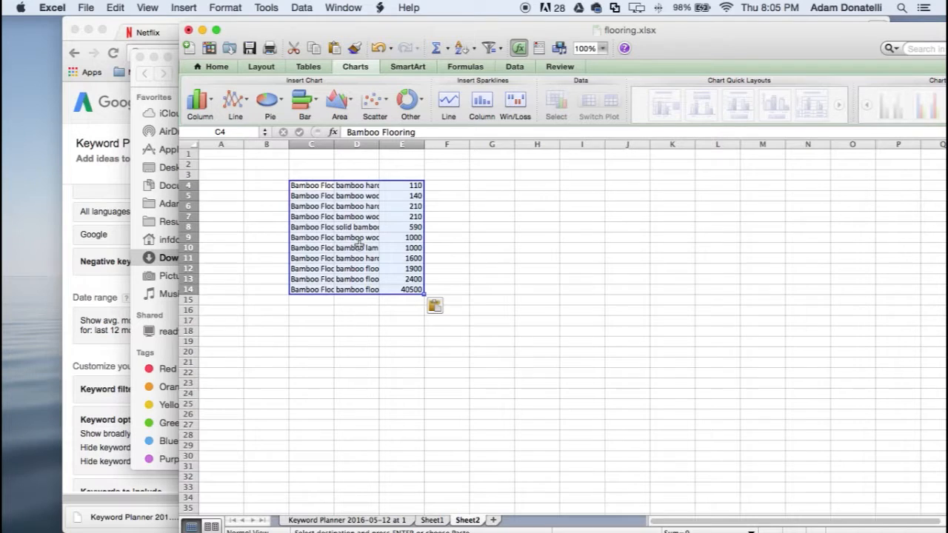
{"action": "double_click", "coordinate": [333, 144]}
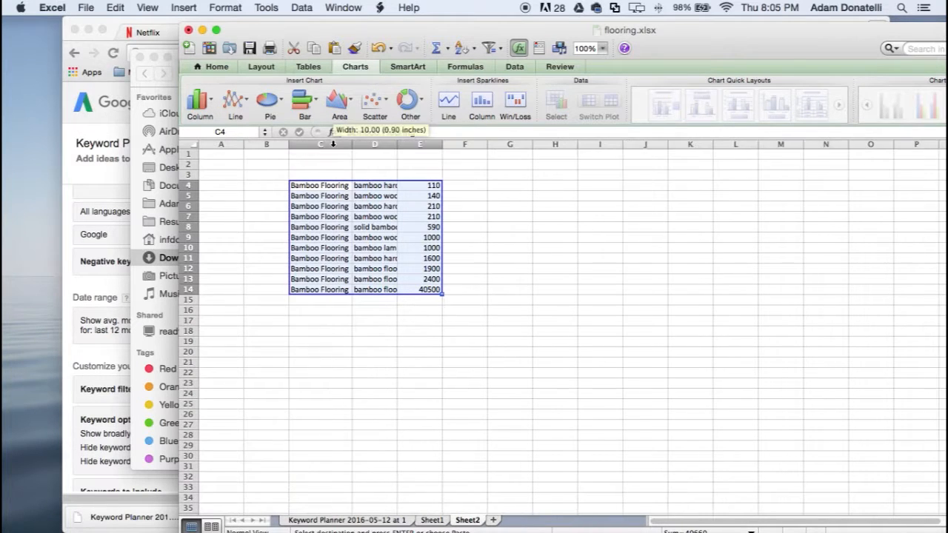
{"action": "double_click", "coordinate": [396, 146]}
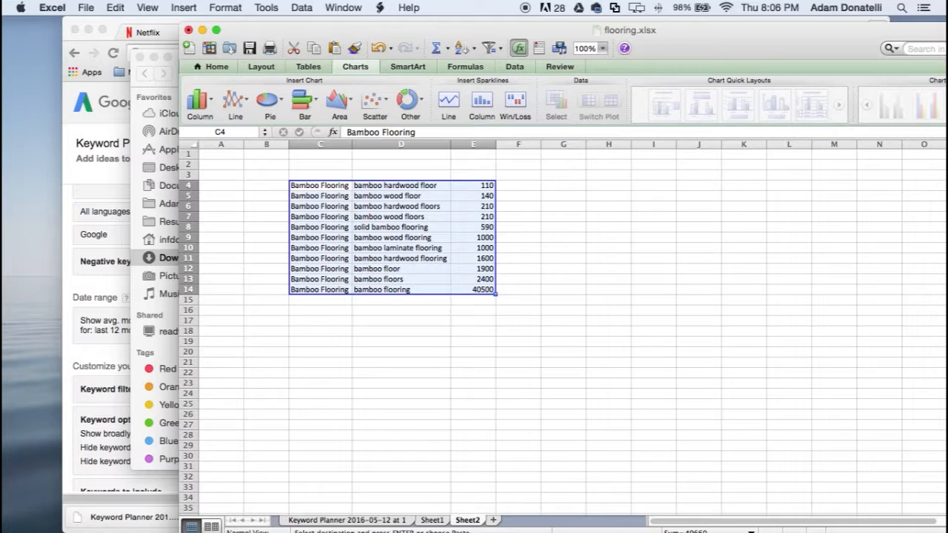
Copy the Best Flooring rows, A13:C17, from the Keyword Planner sheet and paste them into Sheet2 starting at cell G4.
{"action": "left_click", "coordinate": [399, 523]}
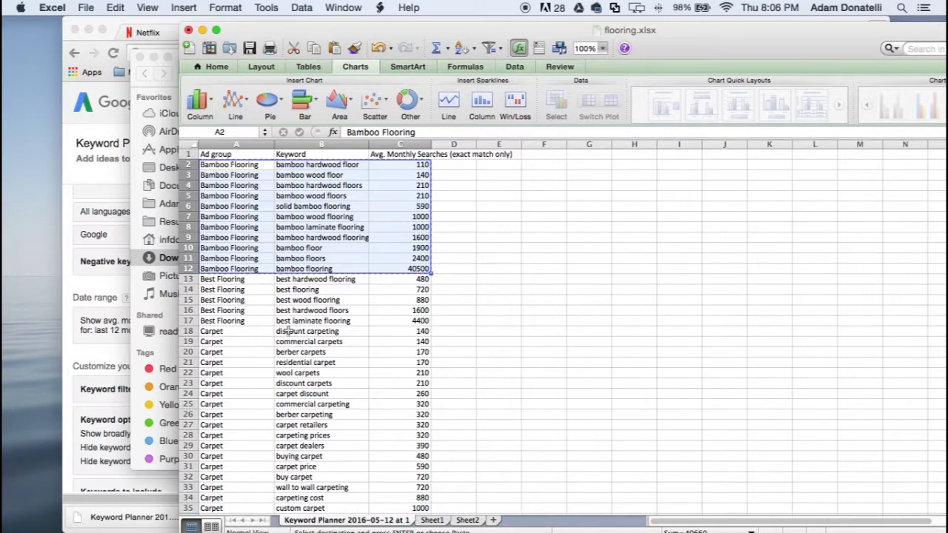
{"action": "left_click_drag", "start_coordinate": [248, 280], "coordinate": [383, 316]}
{"action": "key", "text": "cmd+c"}
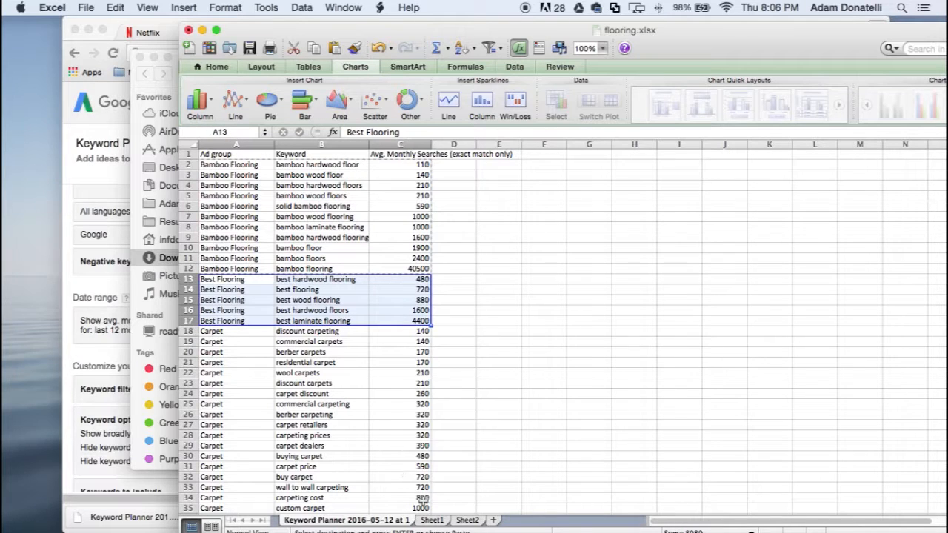
{"action": "key", "text": "super+c"}
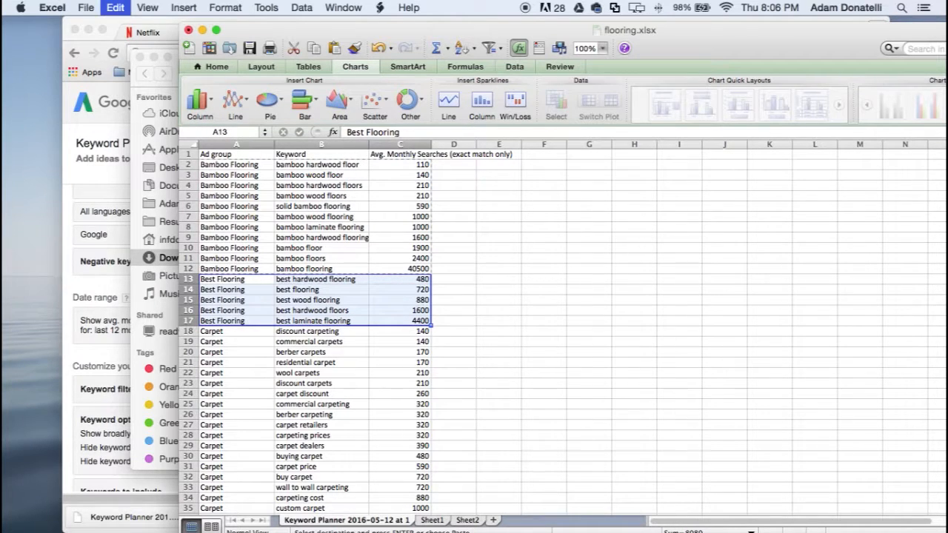
{"action": "left_click", "coordinate": [467, 521]}
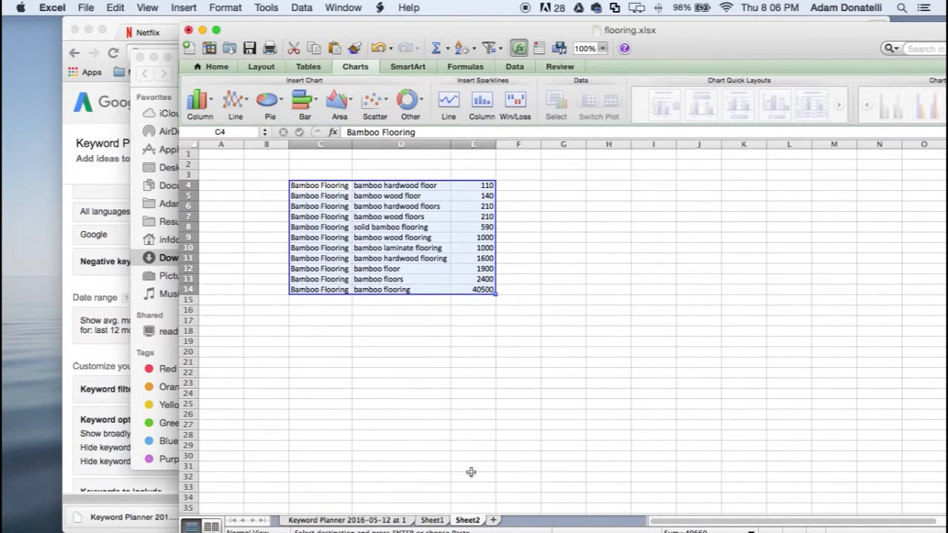
{"action": "left_click", "coordinate": [578, 185]}
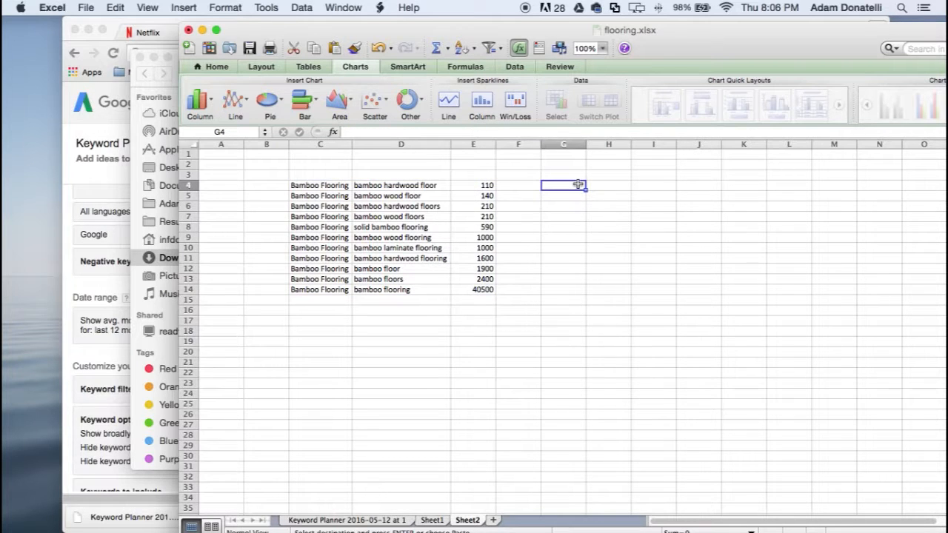
{"action": "key", "text": "super+v"}
{"action": "left_click_drag", "start_coordinate": [673, 37], "coordinate": [656, 35]}
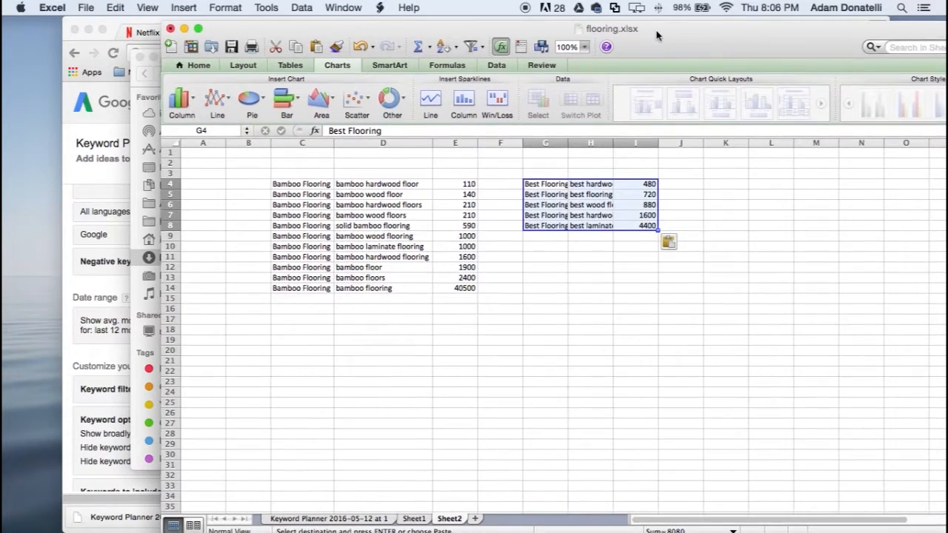
Copy the Carpet ad group rows, A18:C61, from the Keyword Planner sheet and paste them into Sheet2 starting at cell K4.
{"action": "left_click", "coordinate": [363, 519]}
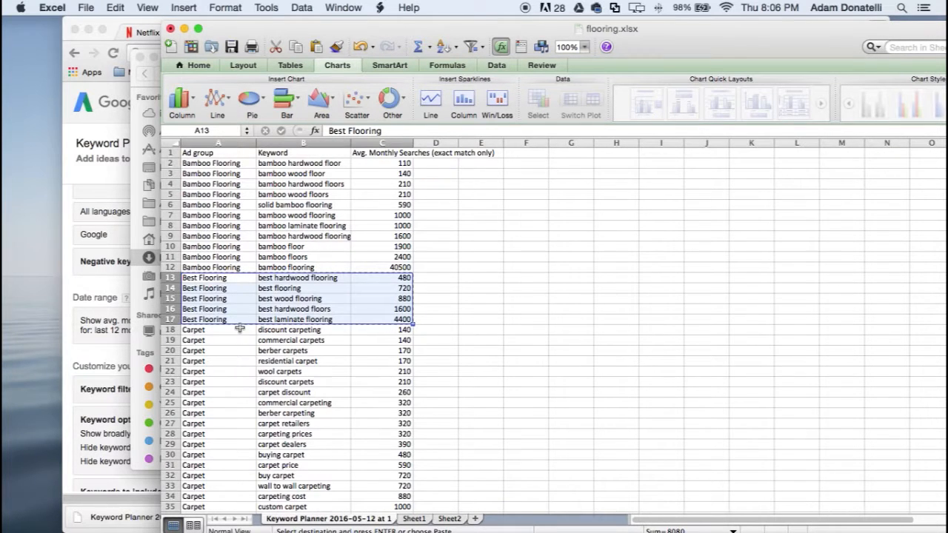
{"action": "scroll", "coordinate": [239, 328], "scroll_direction": "down", "scroll_amount": 2}
{"action": "left_click_drag", "start_coordinate": [237, 290], "coordinate": [384, 474]}
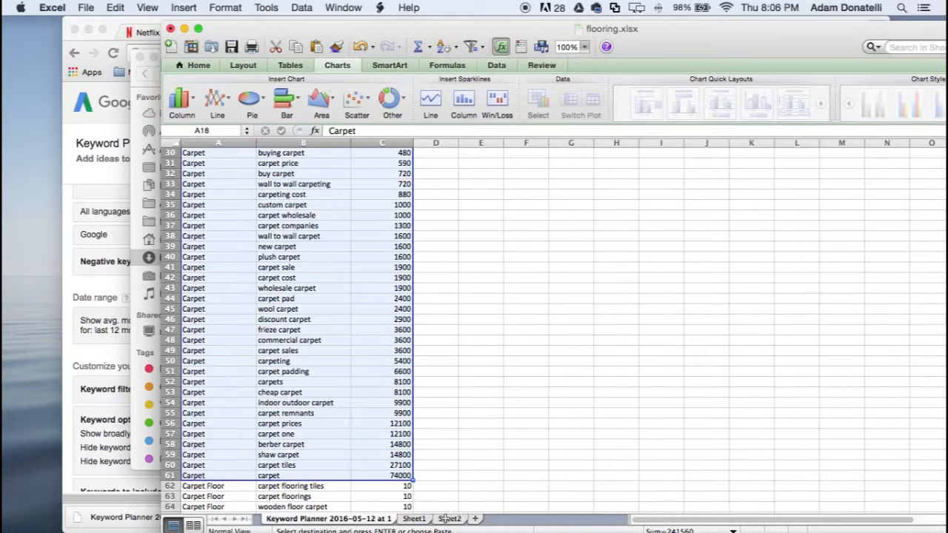
{"action": "key", "text": "super+c"}
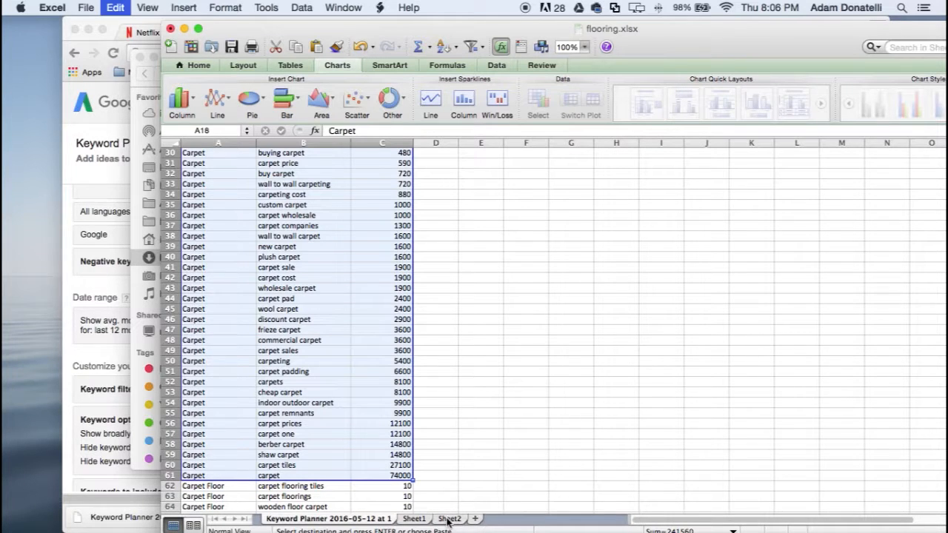
{"action": "left_click", "coordinate": [447, 520]}
{"action": "left_click", "coordinate": [739, 182]}
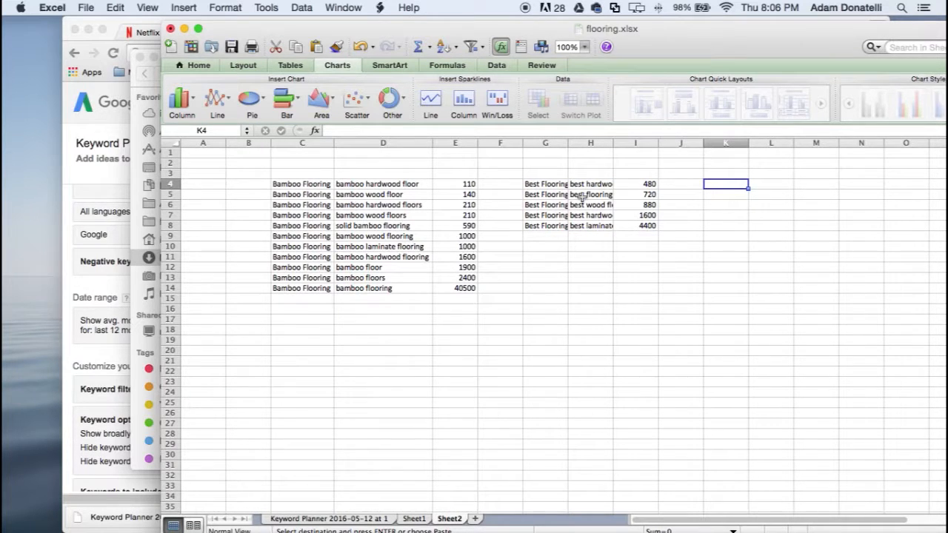
{"action": "key", "text": "super+v"}
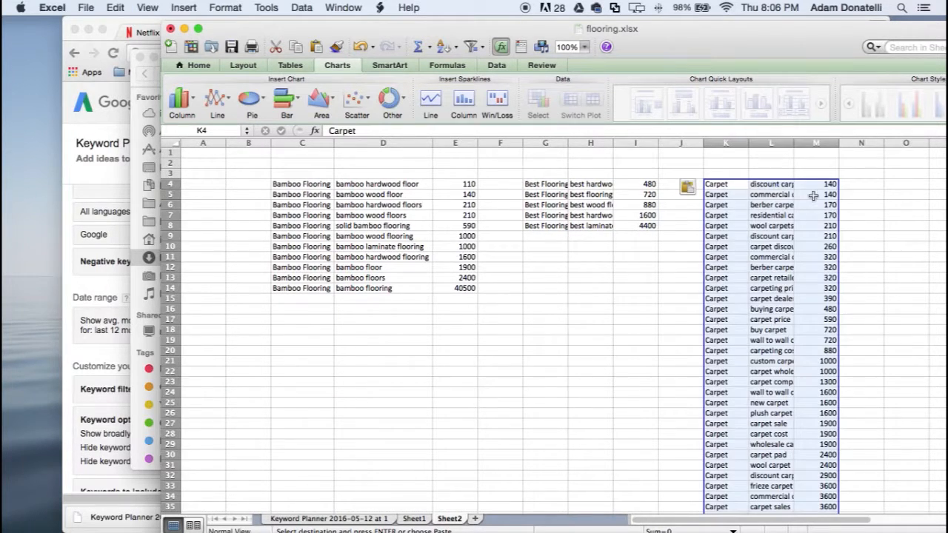
Total the search volumes of the Bamboo Flooring group in E15 and the Best Flooring group in I9 with AutoSum.
{"action": "scroll", "coordinate": [529, 237], "scroll_direction": "right", "scroll_amount": 6}
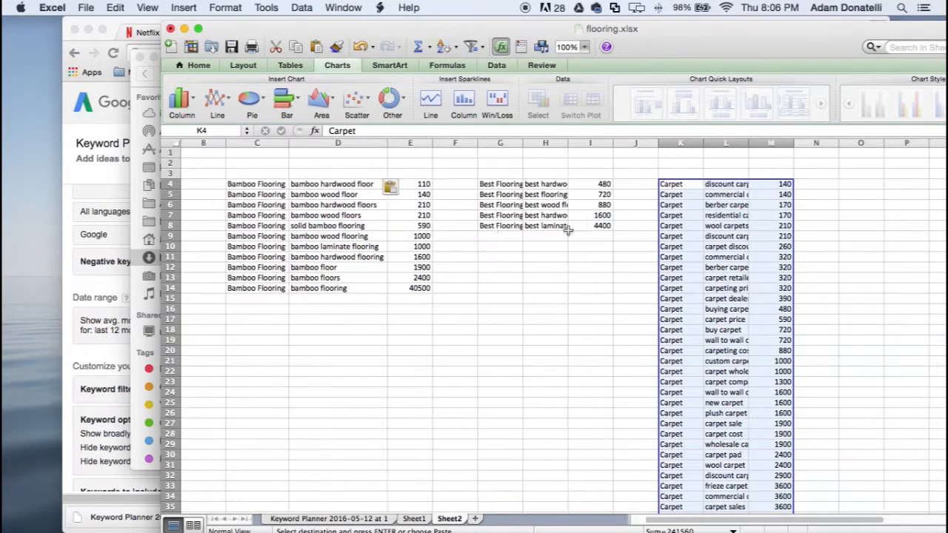
{"action": "scroll", "coordinate": [568, 230], "scroll_direction": "right", "scroll_amount": 5}
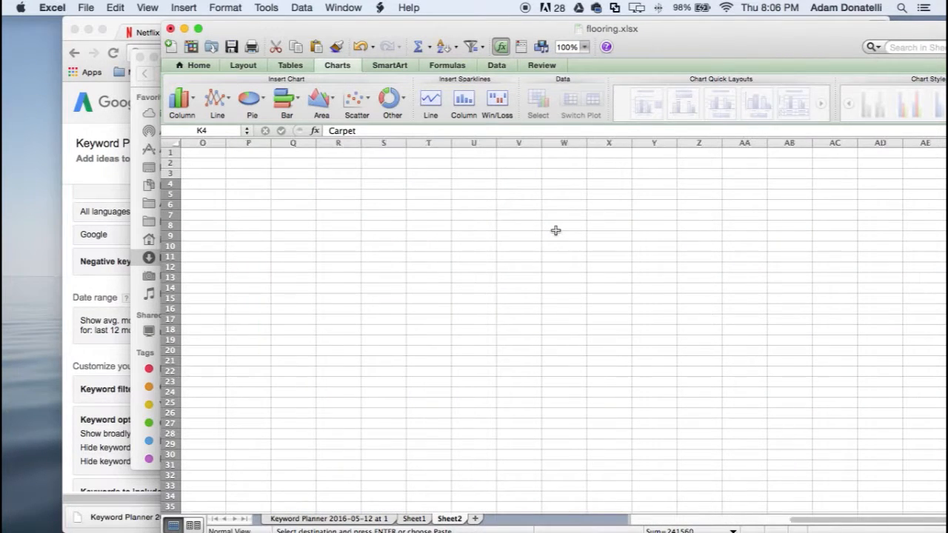
{"action": "scroll", "coordinate": [556, 231], "scroll_direction": "left", "scroll_amount": 10}
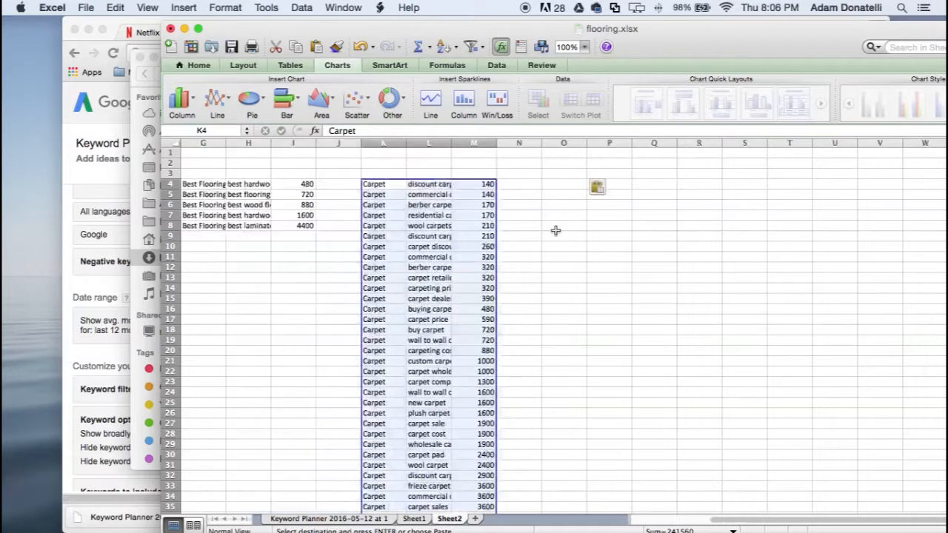
{"action": "scroll", "coordinate": [555, 230], "scroll_direction": "left", "scroll_amount": 1}
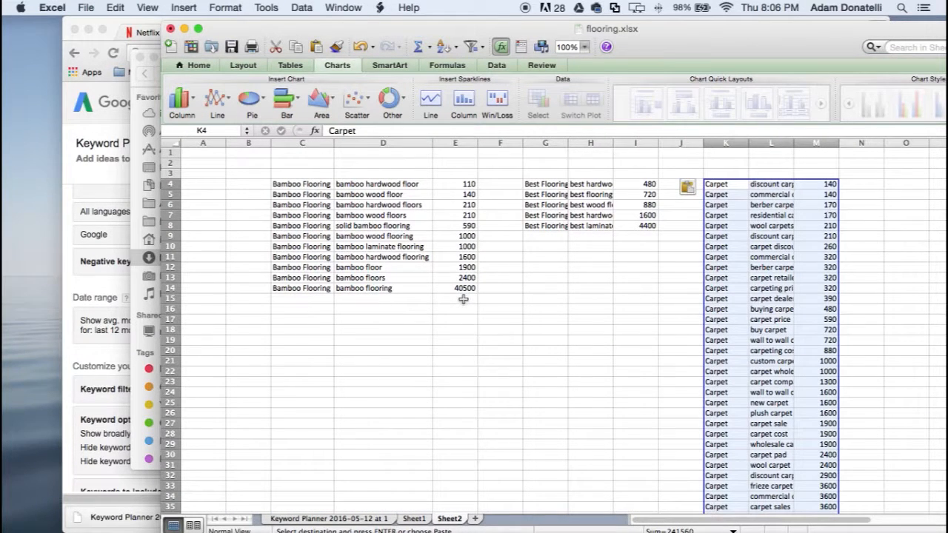
{"action": "left_click_drag", "start_coordinate": [463, 298], "coordinate": [466, 186]}
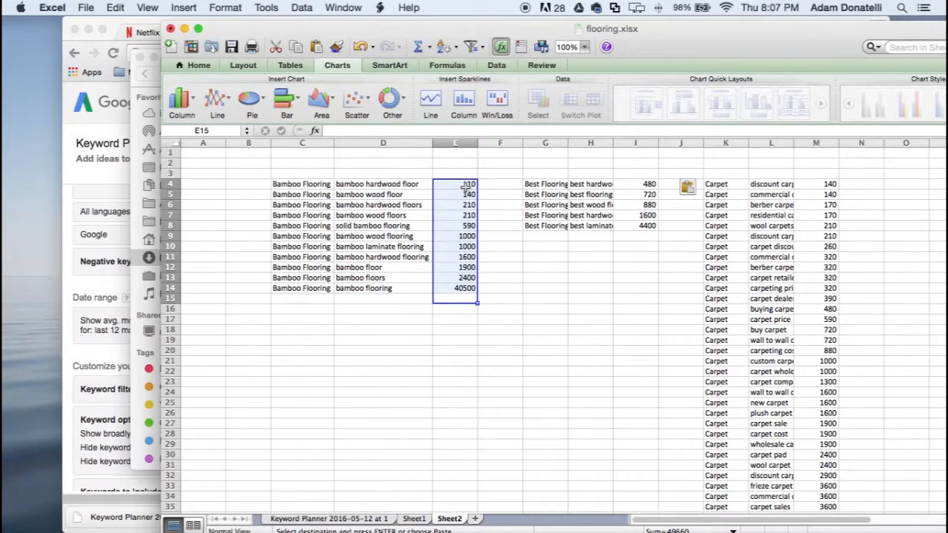
{"action": "left_click_drag", "start_coordinate": [656, 32], "coordinate": [604, 34]}
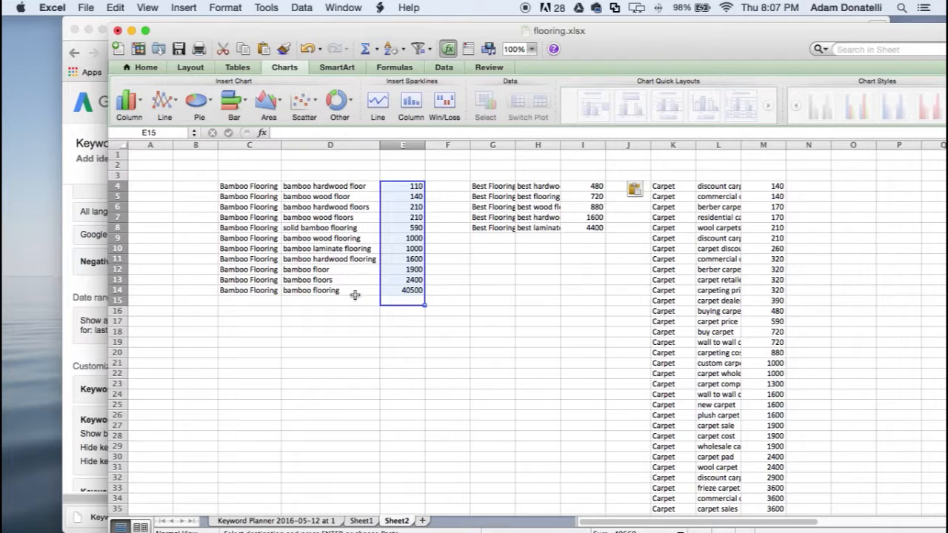
{"action": "left_click", "coordinate": [365, 50]}
{"action": "left_click_drag", "start_coordinate": [582, 236], "coordinate": [582, 185]}
{"action": "left_click", "coordinate": [366, 49]}
Total the Carpet search volumes in M48 with AutoSum, and widen column G slightly to fit its ad group names.
{"action": "scroll", "coordinate": [684, 326], "scroll_direction": "down", "scroll_amount": 5}
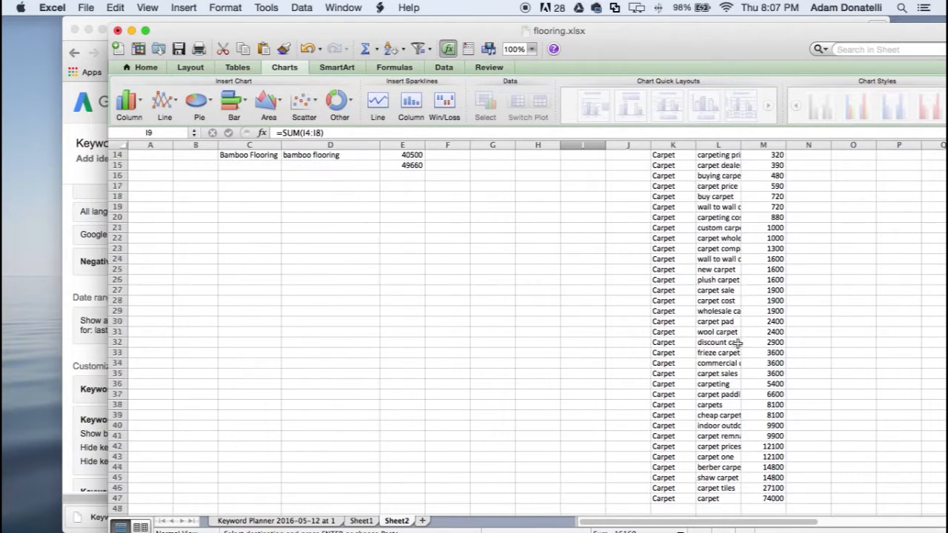
{"action": "scroll", "coordinate": [733, 355], "scroll_direction": "down", "scroll_amount": 3}
{"action": "left_click_drag", "start_coordinate": [774, 413], "coordinate": [768, 190]}
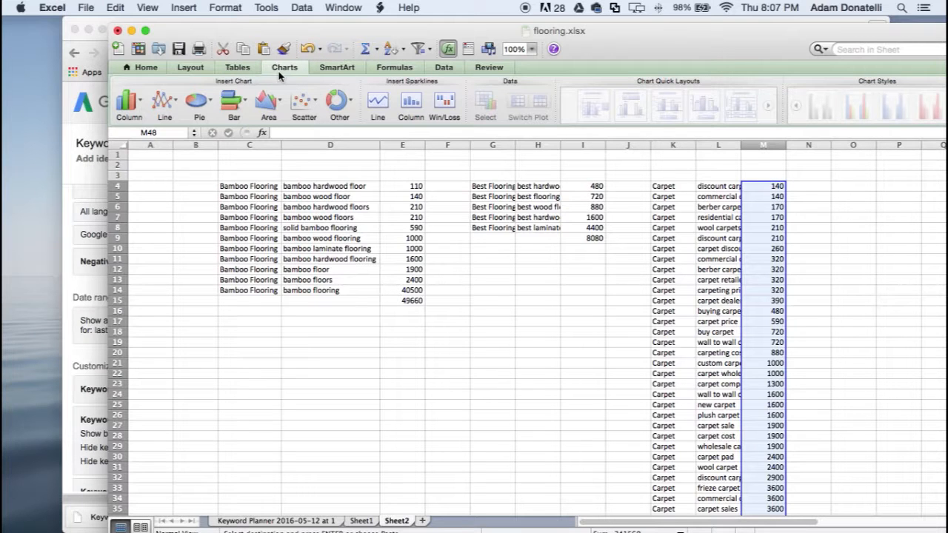
{"action": "left_click", "coordinate": [365, 49]}
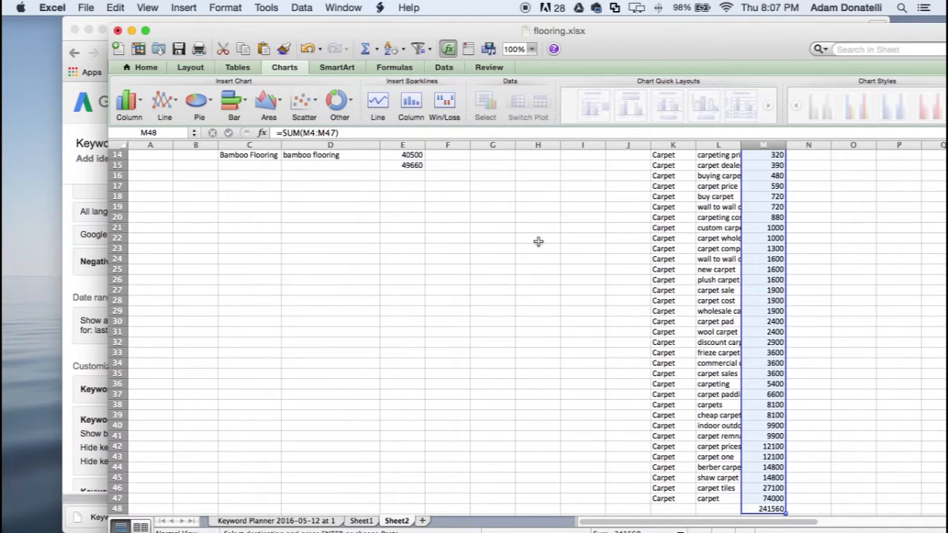
{"action": "scroll", "coordinate": [380, 252], "scroll_direction": "up", "scroll_amount": 6}
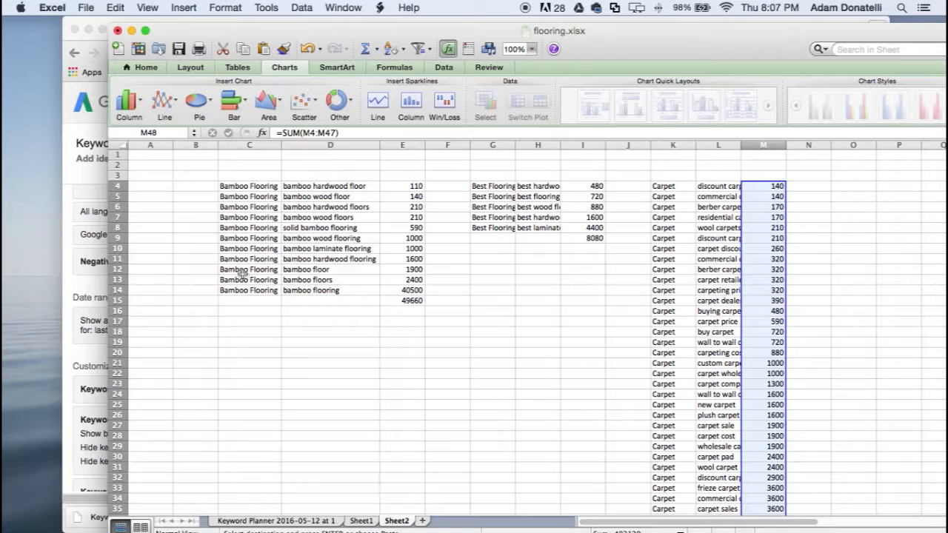
{"action": "left_click_drag", "start_coordinate": [515, 144], "coordinate": [520, 223]}
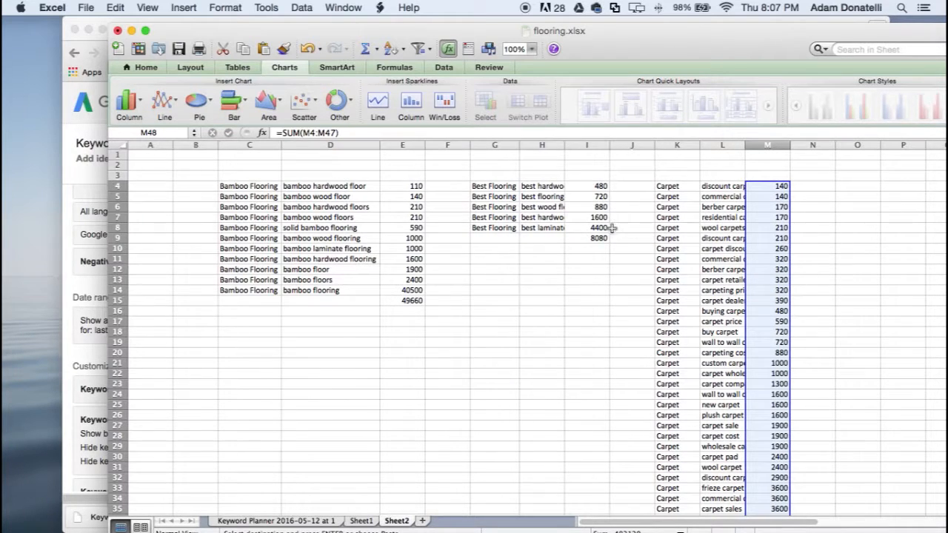
Examine the bamboo flooring keyword in row 14 and its search volume, comparing it with the neighbouring ad groups.
{"action": "left_click", "coordinate": [412, 290]}
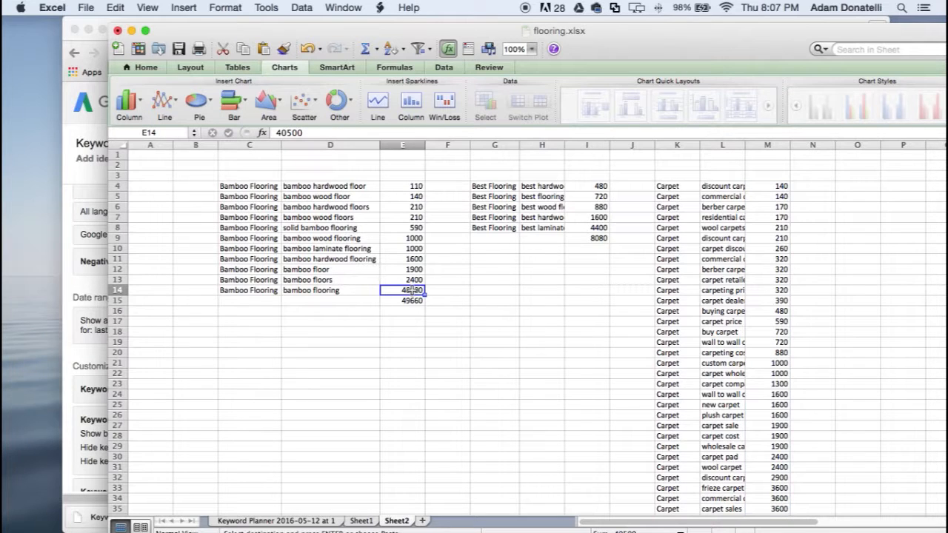
{"action": "scroll", "coordinate": [499, 274], "scroll_direction": "down", "scroll_amount": 2}
{"action": "scroll", "coordinate": [437, 280], "scroll_direction": "down", "scroll_amount": 1}
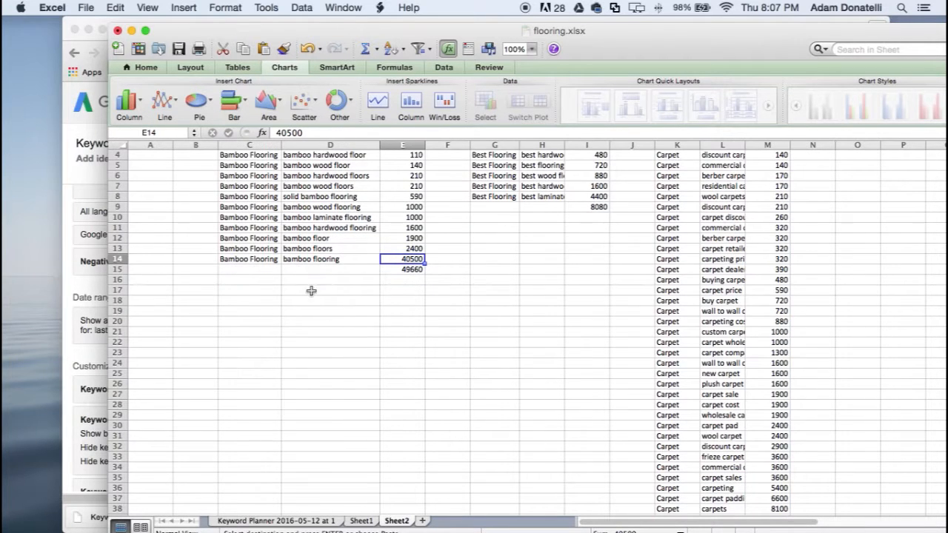
{"action": "scroll", "coordinate": [340, 267], "scroll_direction": "down", "scroll_amount": 1}
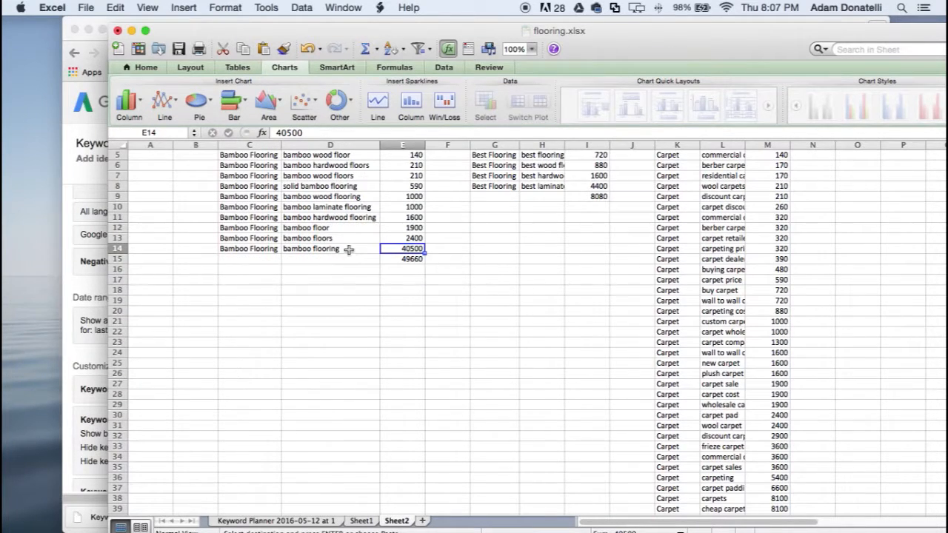
{"action": "left_click", "coordinate": [348, 250]}
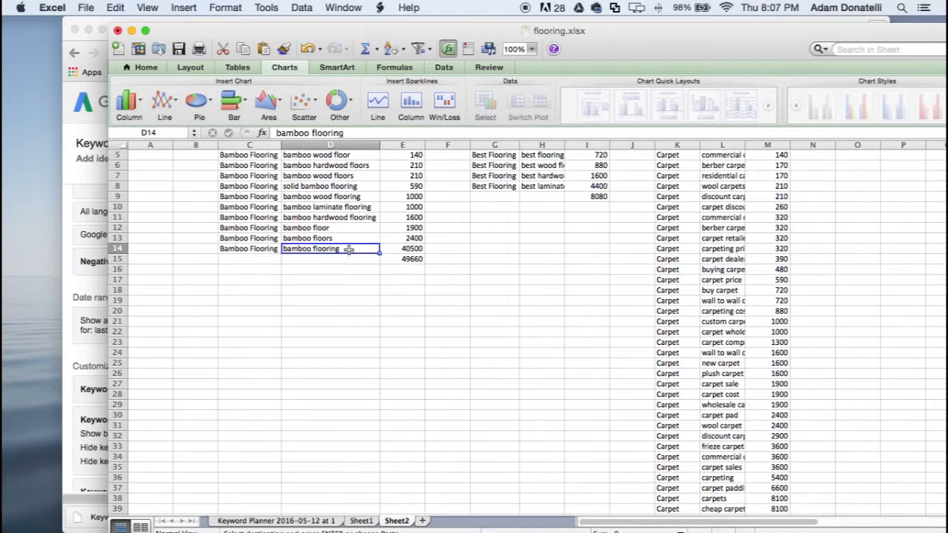
{"action": "left_click", "coordinate": [362, 261]}
{"action": "left_click_drag", "start_coordinate": [353, 249], "coordinate": [384, 249]}
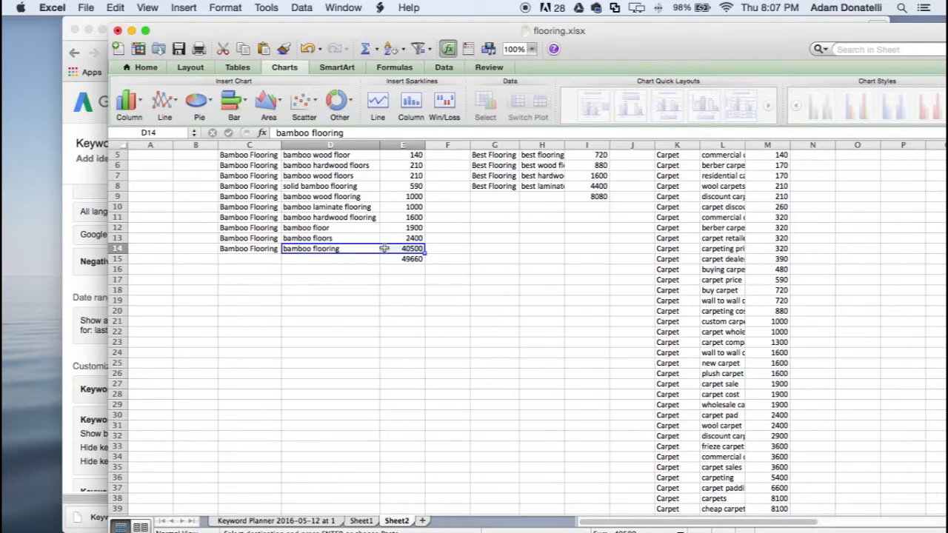
{"action": "left_click", "coordinate": [551, 238]}
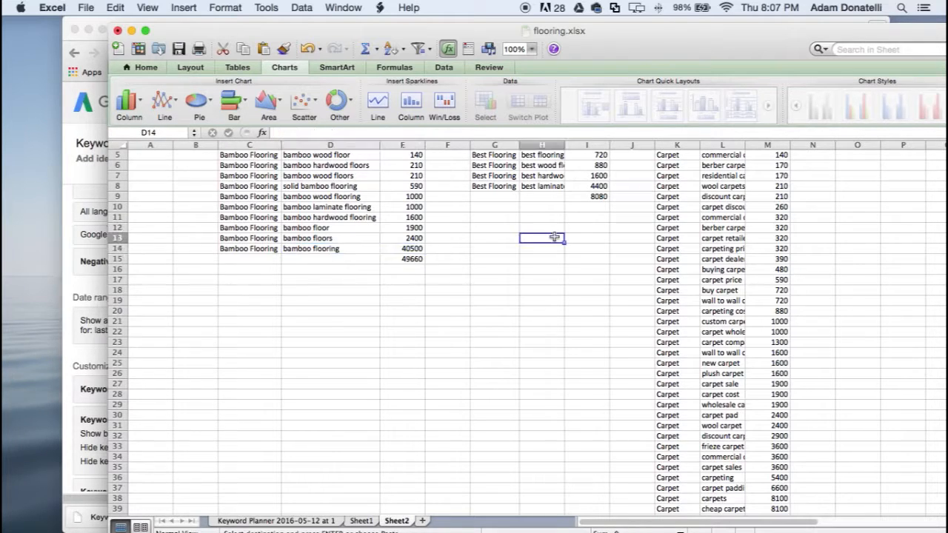
{"action": "left_click", "coordinate": [739, 248]}
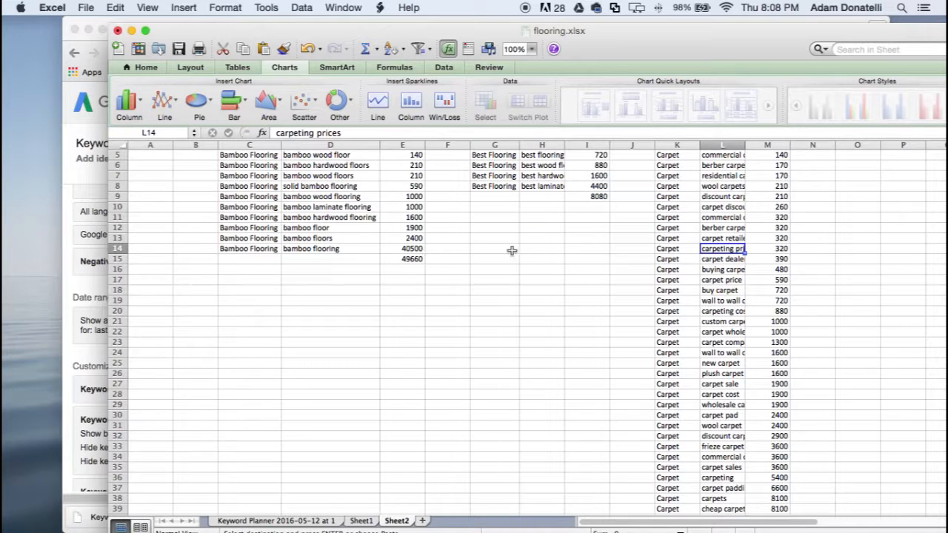
{"action": "scroll", "coordinate": [552, 245], "scroll_direction": "down", "scroll_amount": 1}
{"action": "scroll", "coordinate": [551, 245], "scroll_direction": "down", "scroll_amount": 2}
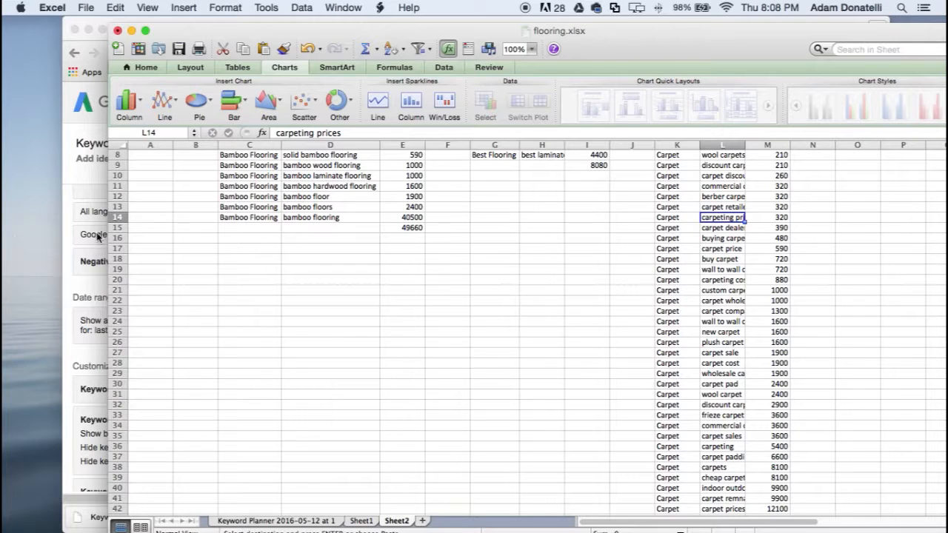
{"action": "left_click", "coordinate": [322, 218]}
{"action": "left_click", "coordinate": [394, 217]}
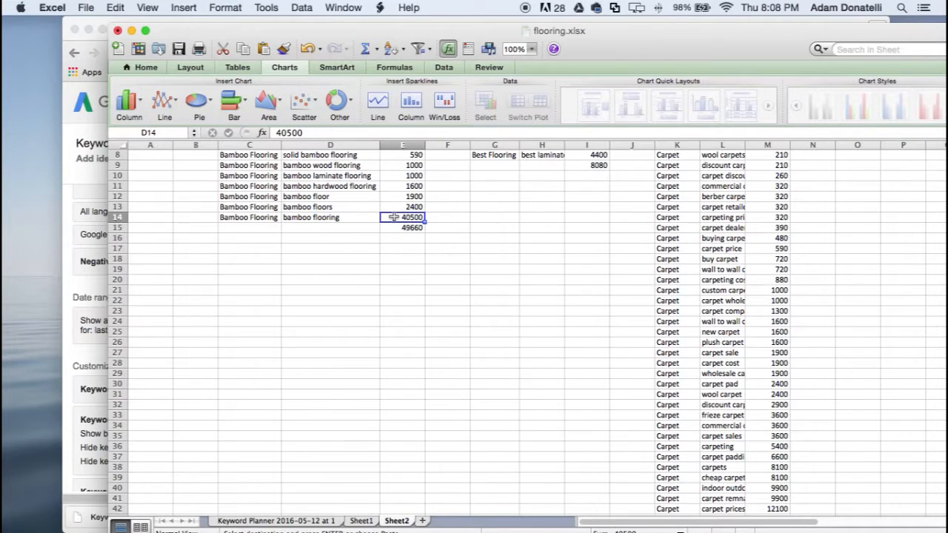
{"action": "left_click", "coordinate": [353, 218]}
Review the Carpet group's keywords down to its total in M48, and return to the start of the lists.
{"action": "scroll", "coordinate": [585, 237], "scroll_direction": "down", "scroll_amount": 4}
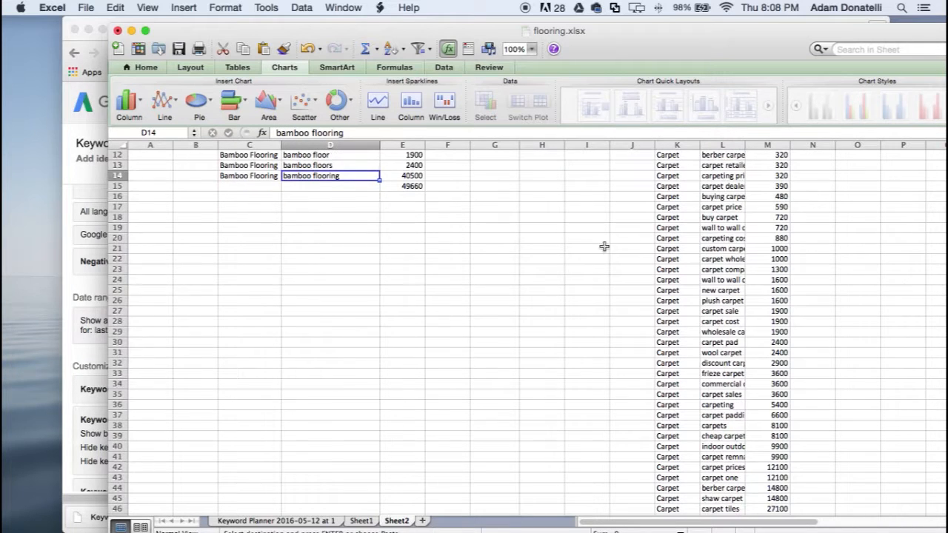
{"action": "scroll", "coordinate": [604, 246], "scroll_direction": "down", "scroll_amount": 8}
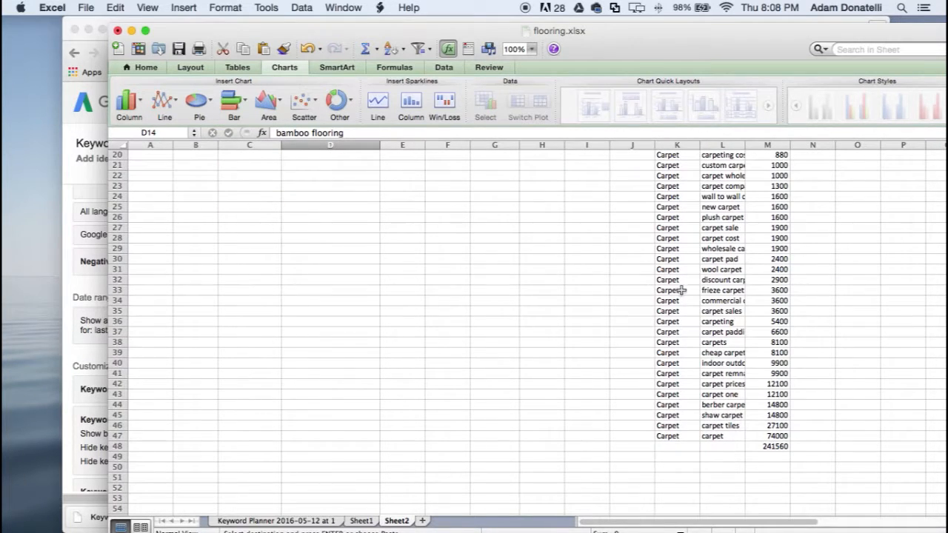
{"action": "scroll", "coordinate": [828, 429], "scroll_direction": "down", "scroll_amount": 1}
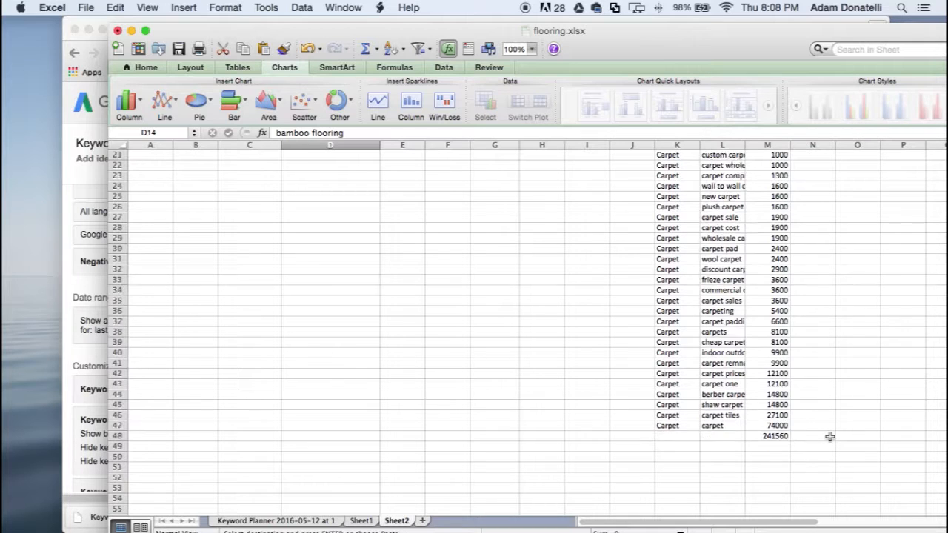
{"action": "scroll", "coordinate": [829, 437], "scroll_direction": "down", "scroll_amount": 2}
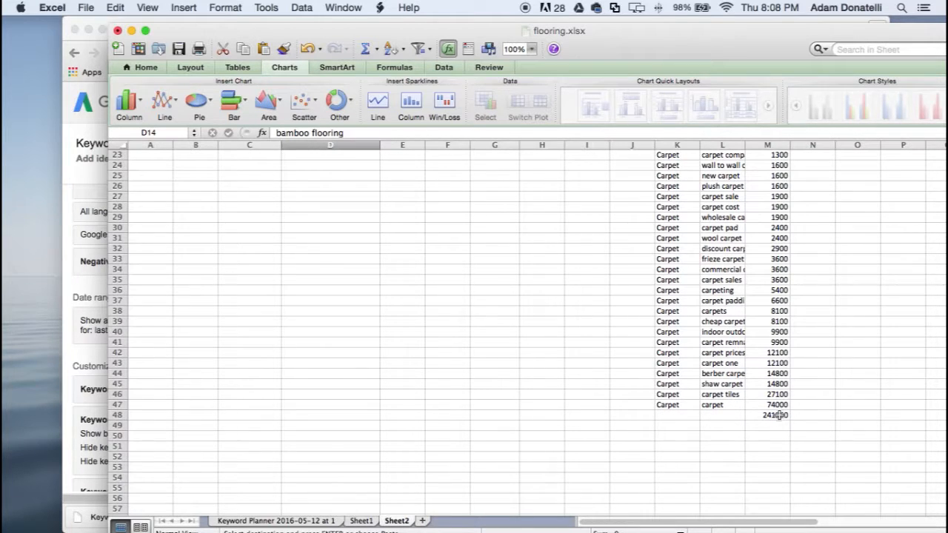
{"action": "left_click", "coordinate": [778, 416]}
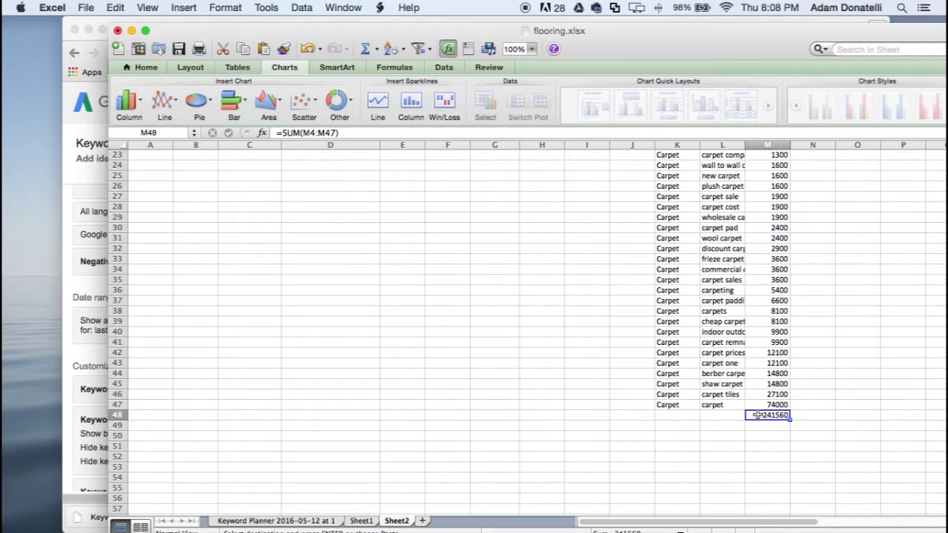
{"action": "scroll", "coordinate": [728, 412], "scroll_direction": "up", "scroll_amount": 7}
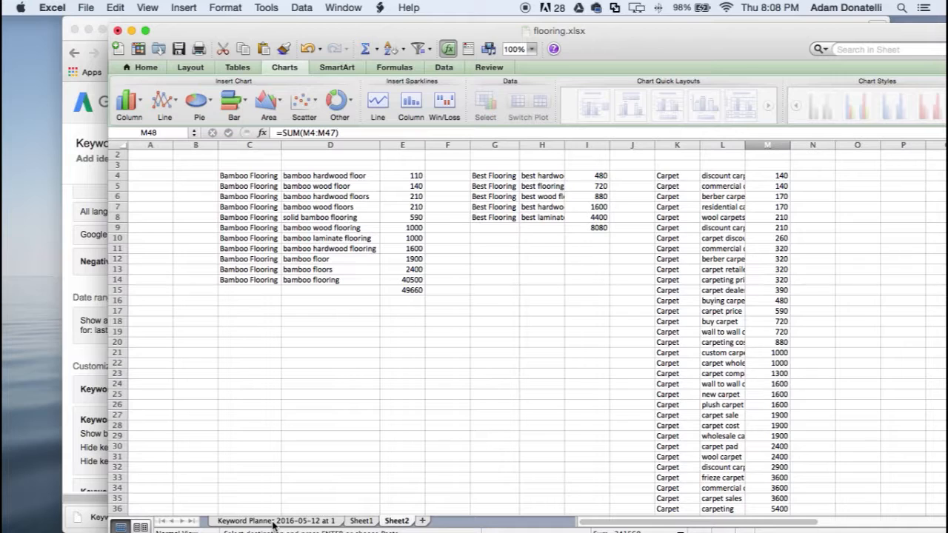
Minimize the flooring.xlsx workbook so that the Downloads folder window is in view.
{"action": "left_click", "coordinate": [131, 31]}
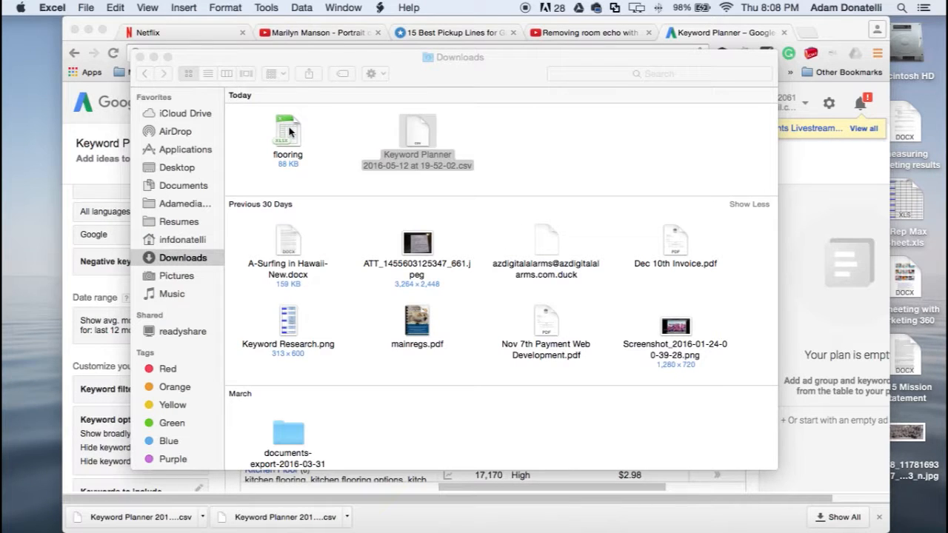
{"action": "left_click", "coordinate": [330, 134]}
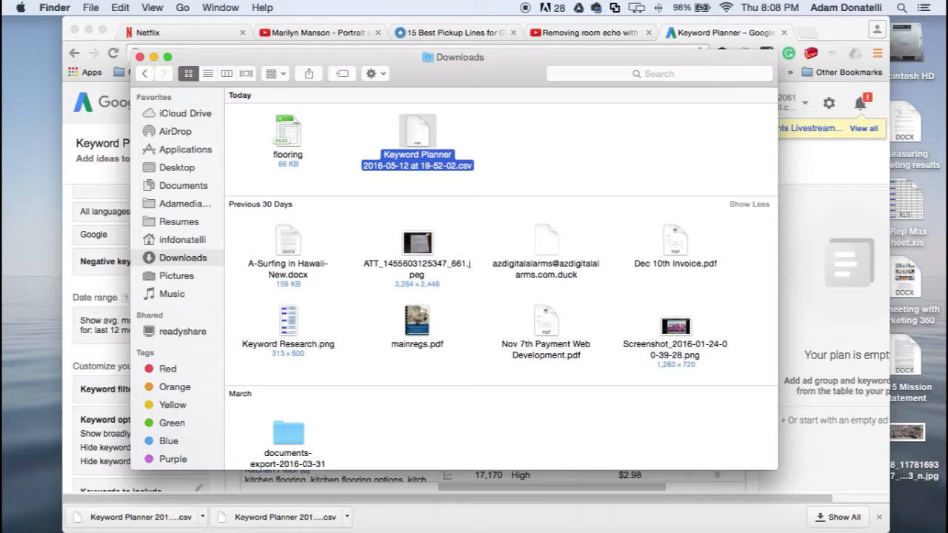
{"action": "left_click", "coordinate": [15, 300]}
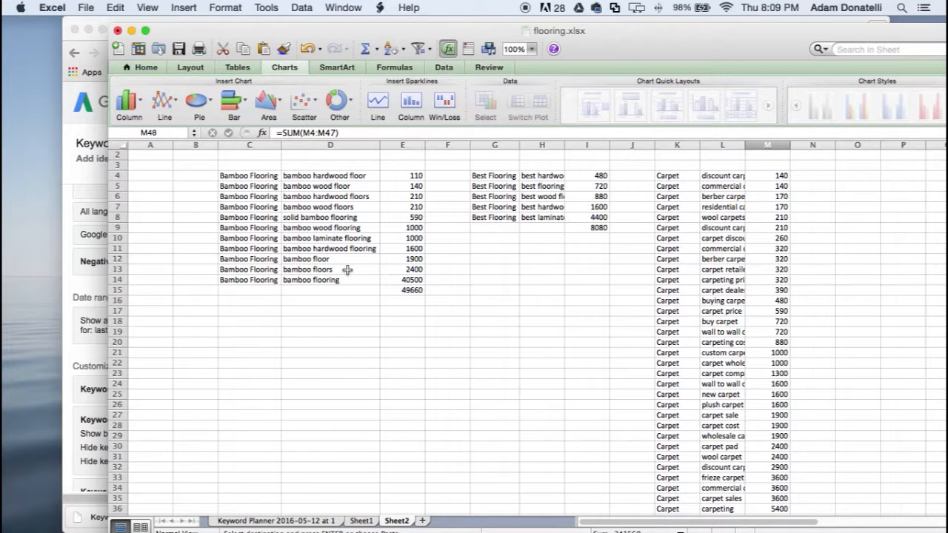
{"action": "left_click", "coordinate": [130, 32]}
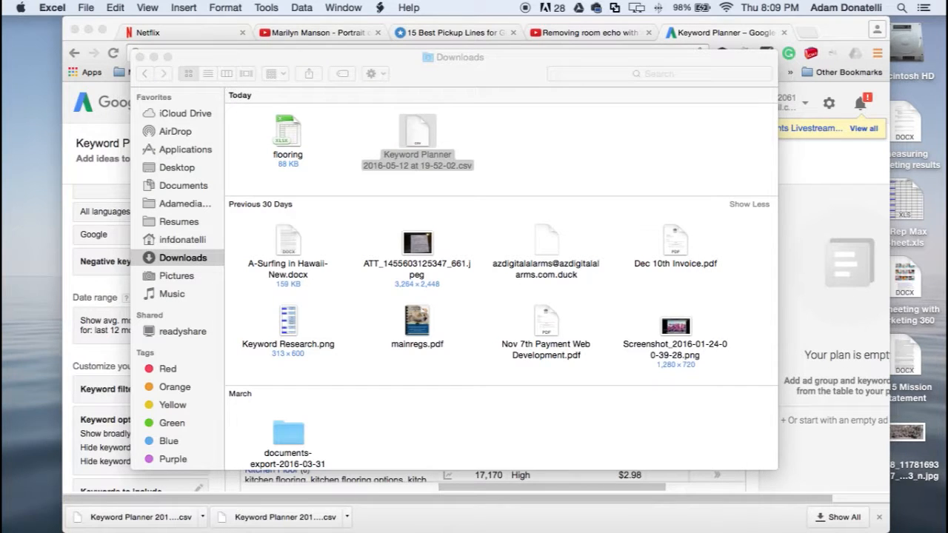
Switch to the Key Word Report - Flooring.xlsx workbook and look over its grouped keyword lists from their first rows.
{"action": "left_click", "coordinate": [3, 437]}
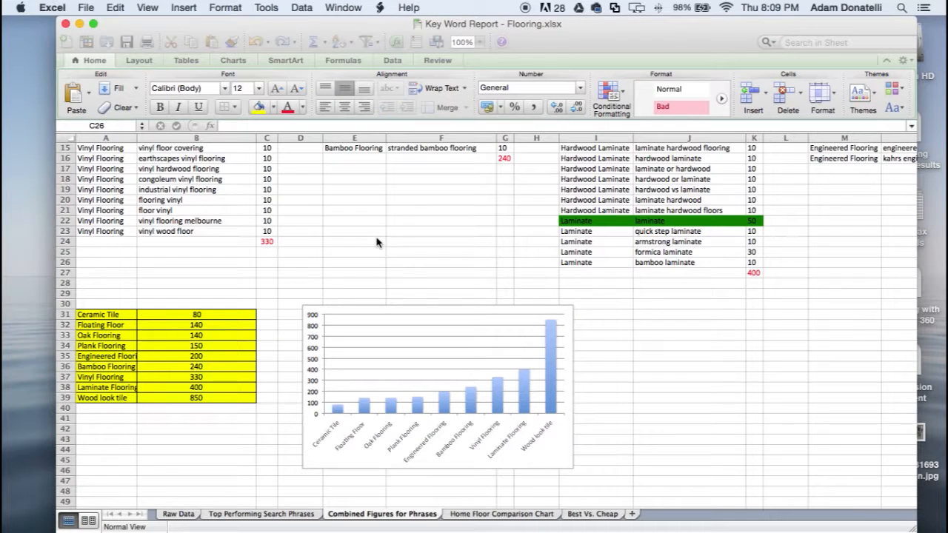
{"action": "left_click_drag", "start_coordinate": [517, 25], "coordinate": [530, 25]}
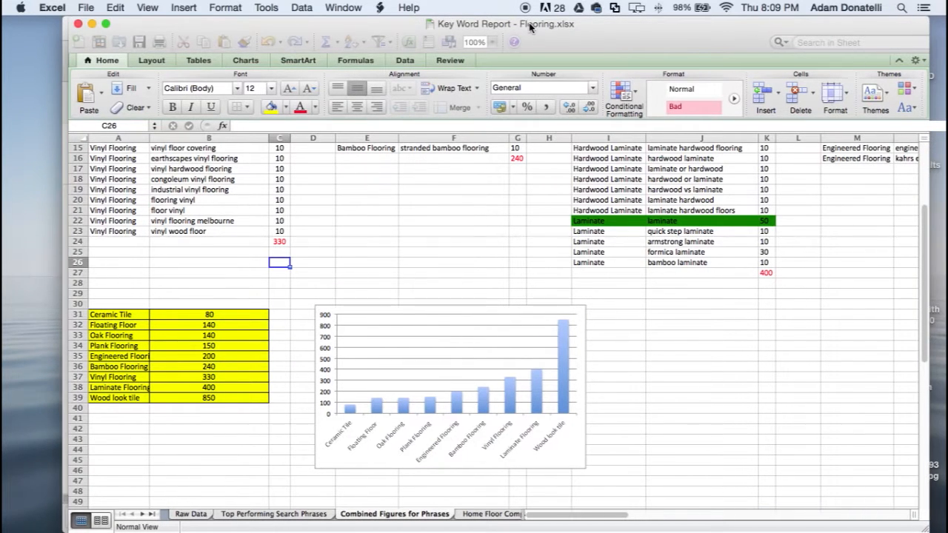
{"action": "scroll", "coordinate": [263, 222], "scroll_direction": "up", "scroll_amount": 7}
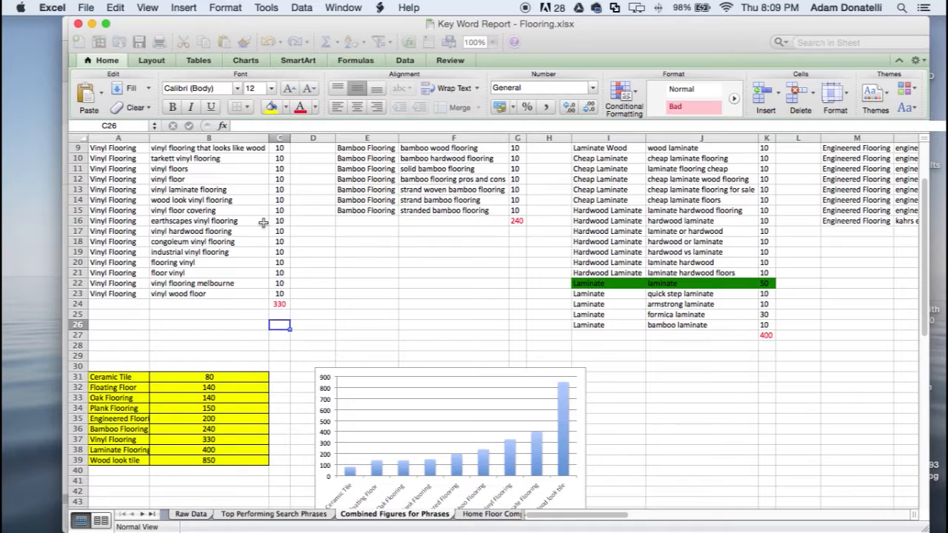
{"action": "key", "text": "super+c"}
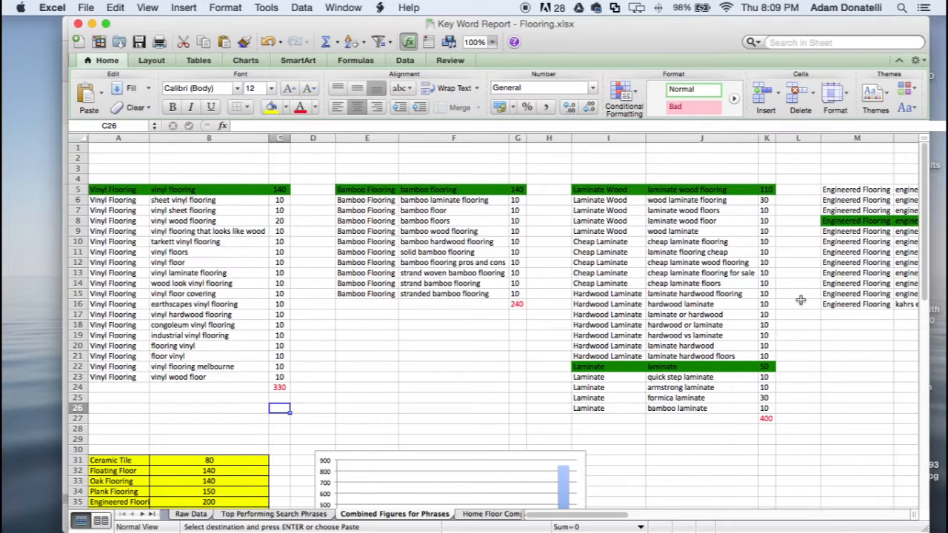
{"action": "scroll", "coordinate": [844, 261], "scroll_direction": "right", "scroll_amount": 5}
{"action": "scroll", "coordinate": [648, 257], "scroll_direction": "left", "scroll_amount": 5}
Examine the Vinyl Flooring keywords with their search volumes, and the yellow summary table and column chart below the lists.
{"action": "left_click_drag", "start_coordinate": [182, 200], "coordinate": [277, 312]}
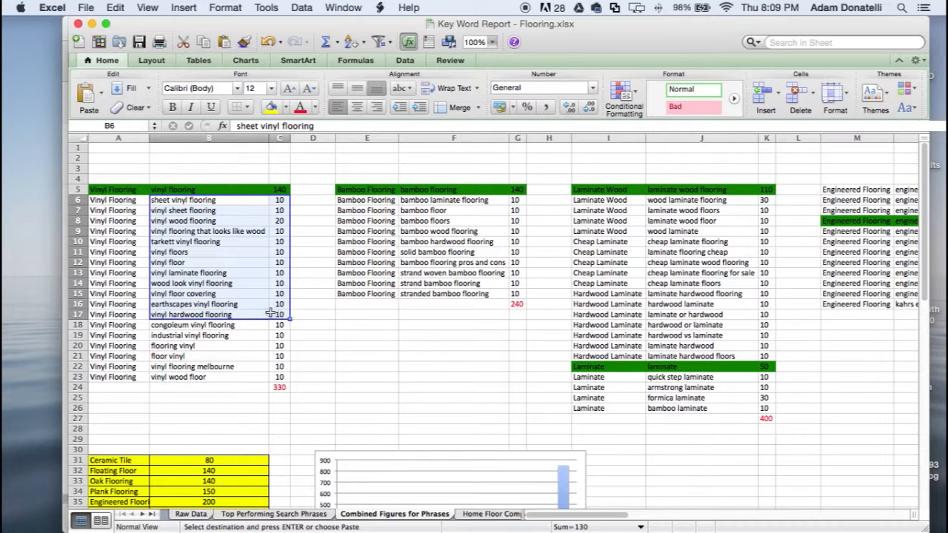
{"action": "scroll", "coordinate": [237, 344], "scroll_direction": "down", "scroll_amount": 3}
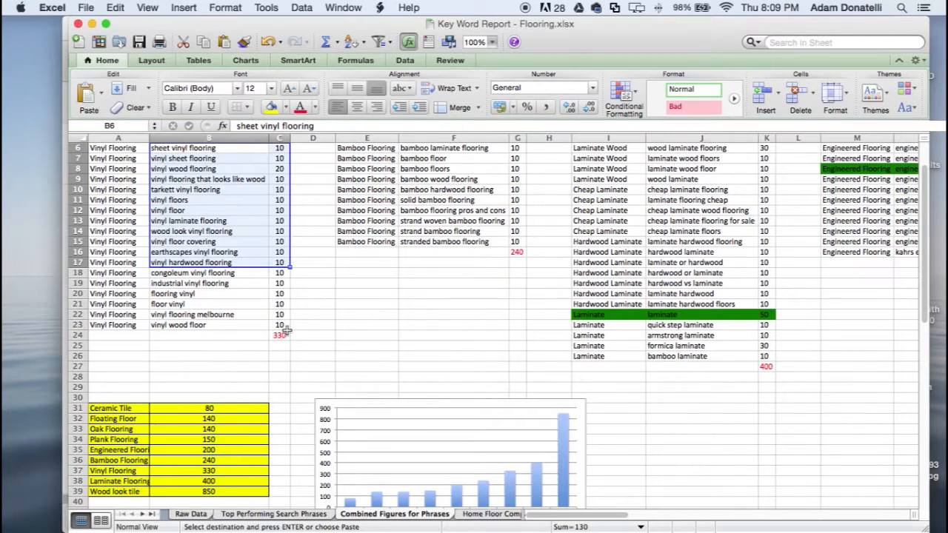
{"action": "scroll", "coordinate": [229, 407], "scroll_direction": "down", "scroll_amount": 3}
{"action": "left_click_drag", "start_coordinate": [128, 366], "coordinate": [186, 447]}
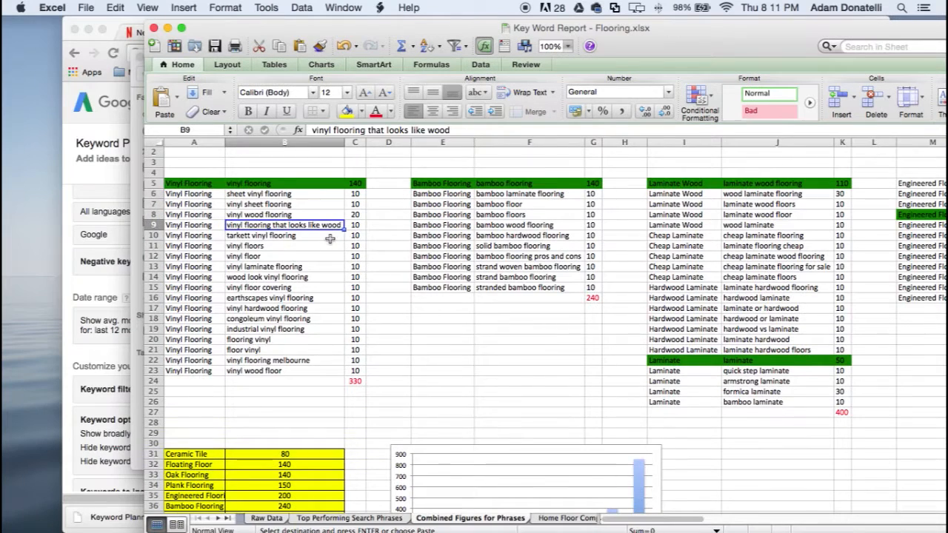
{"action": "scroll", "coordinate": [331, 237], "scroll_direction": "down", "scroll_amount": 3}
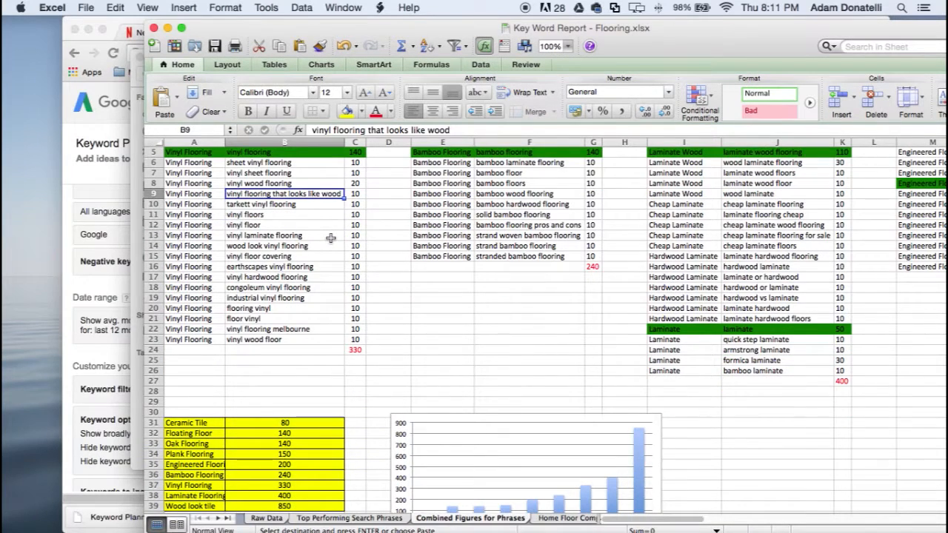
{"action": "scroll", "coordinate": [331, 238], "scroll_direction": "up", "scroll_amount": 1}
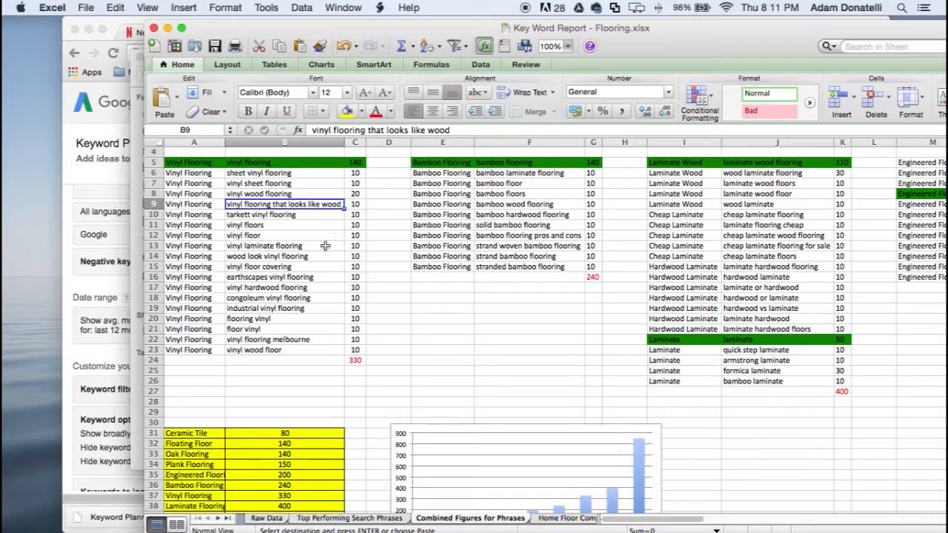
Inspect the total formulas of the vinyl, bamboo and laminate groups in C24, G16 and K27.
{"action": "left_click", "coordinate": [355, 361]}
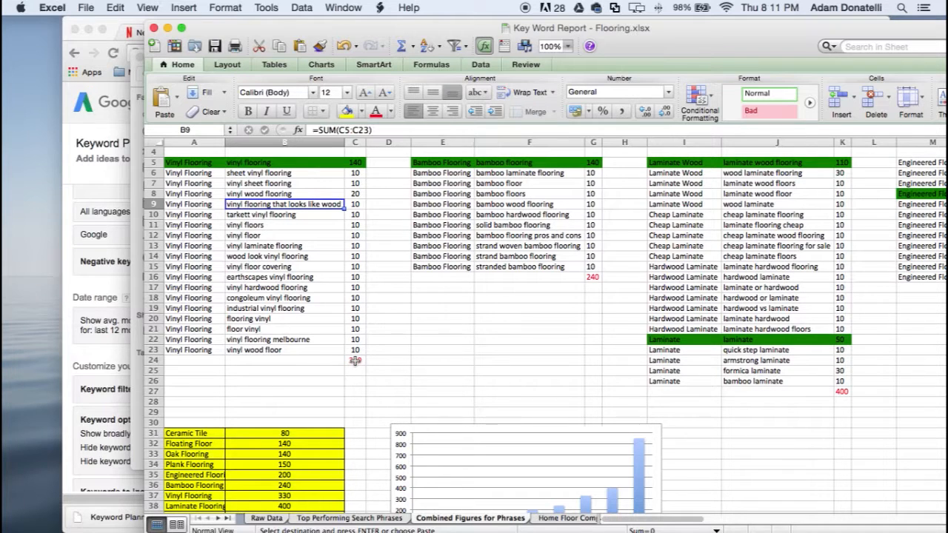
{"action": "left_click", "coordinate": [592, 275]}
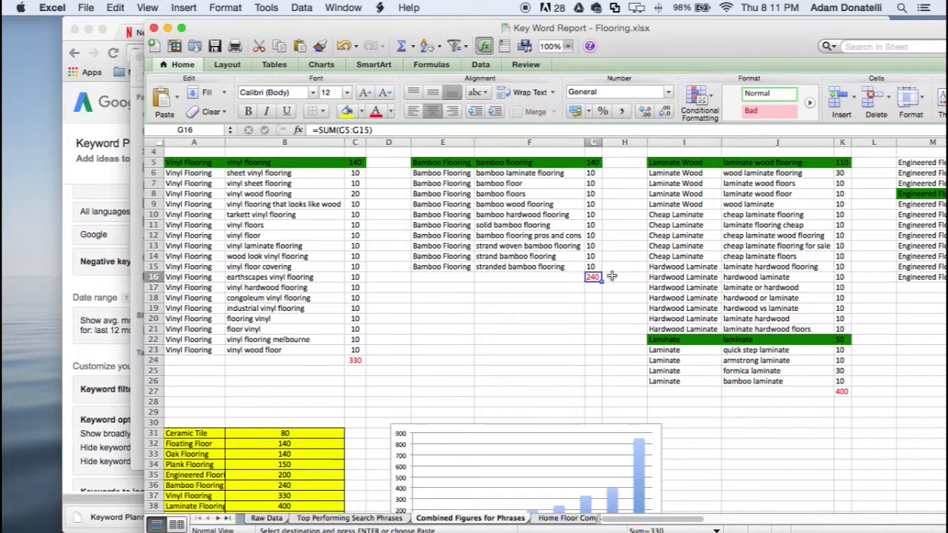
{"action": "left_click", "coordinate": [842, 390]}
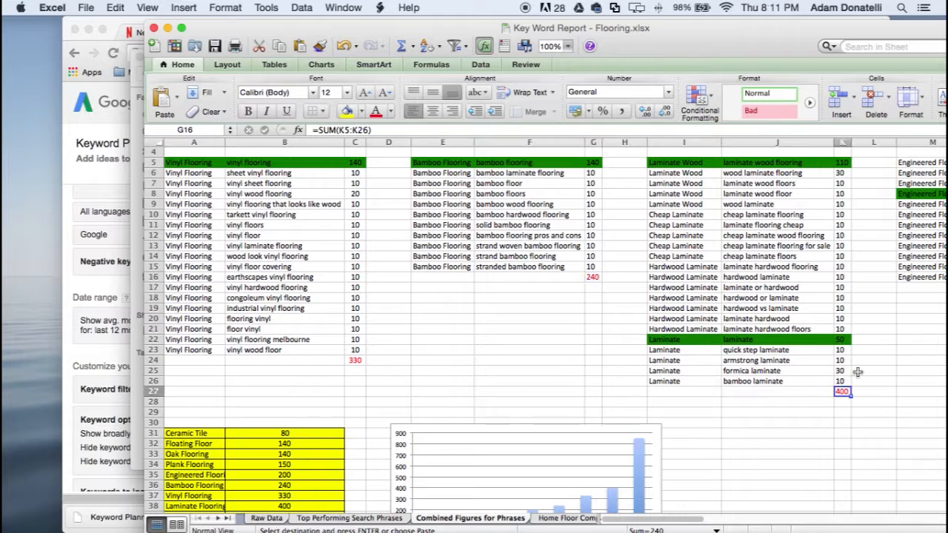
Copy the Vinyl Flooring group name from A23 to B26 and enter its total of 330 in C26.
{"action": "left_click", "coordinate": [226, 378]}
{"action": "scroll", "coordinate": [223, 373], "scroll_direction": "down", "scroll_amount": 1}
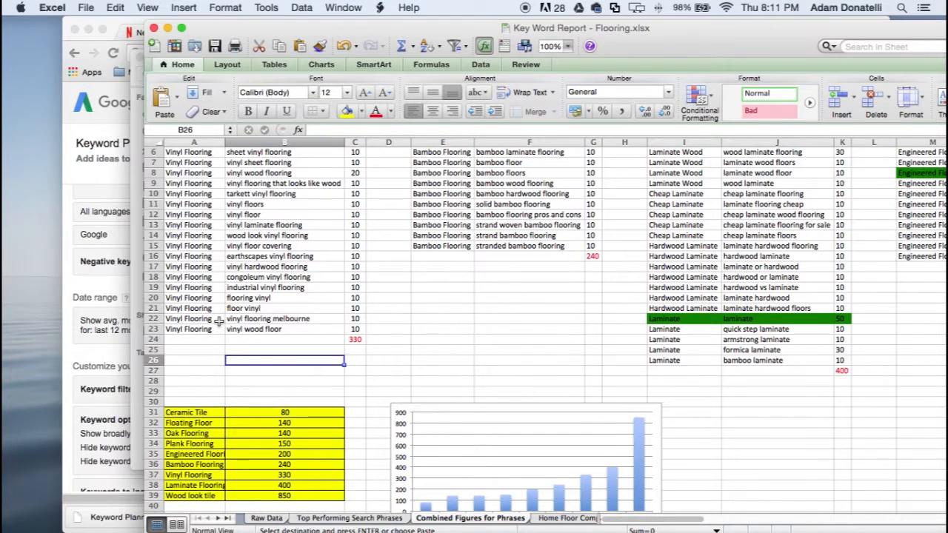
{"action": "scroll", "coordinate": [219, 321], "scroll_direction": "down", "scroll_amount": 1}
{"action": "left_click", "coordinate": [199, 309]}
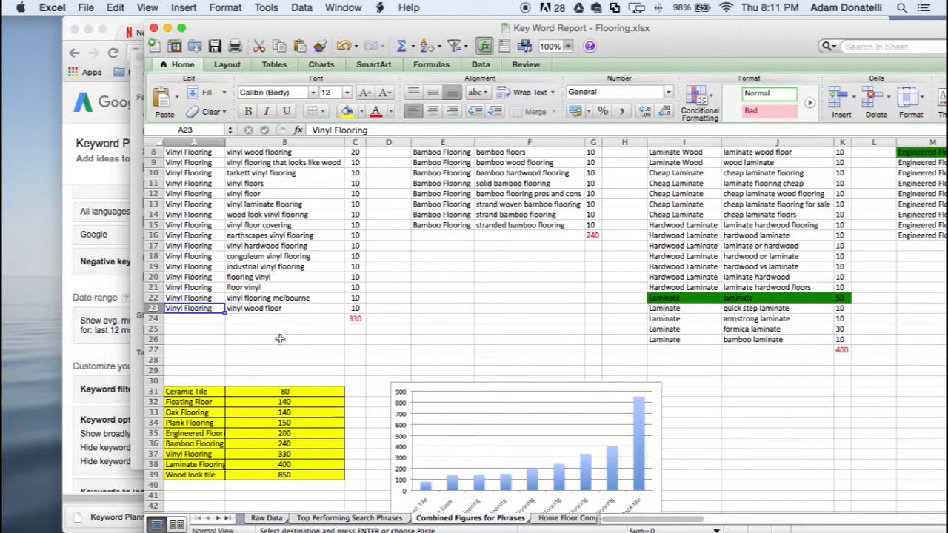
{"action": "key", "text": "super+c"}
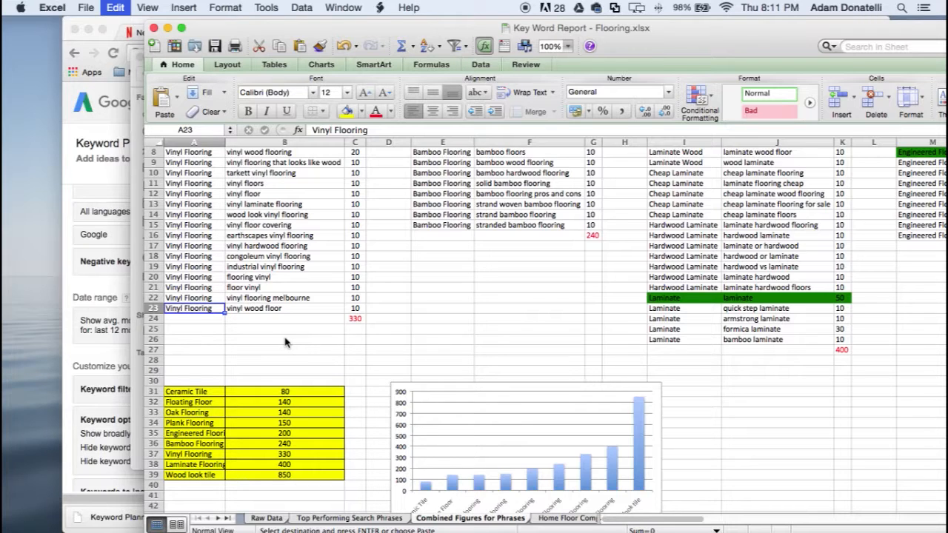
{"action": "left_click", "coordinate": [287, 338]}
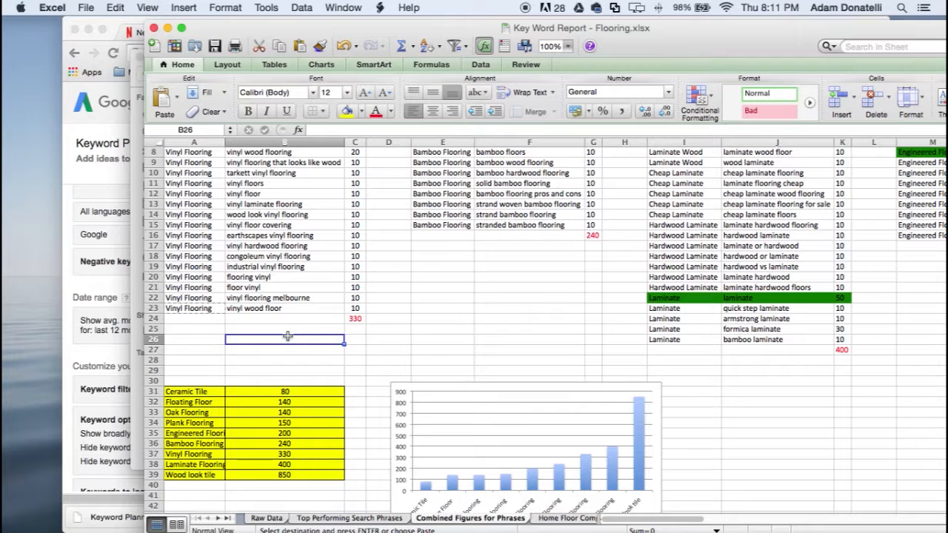
{"action": "key", "text": "super+v"}
{"action": "left_click", "coordinate": [353, 338]}
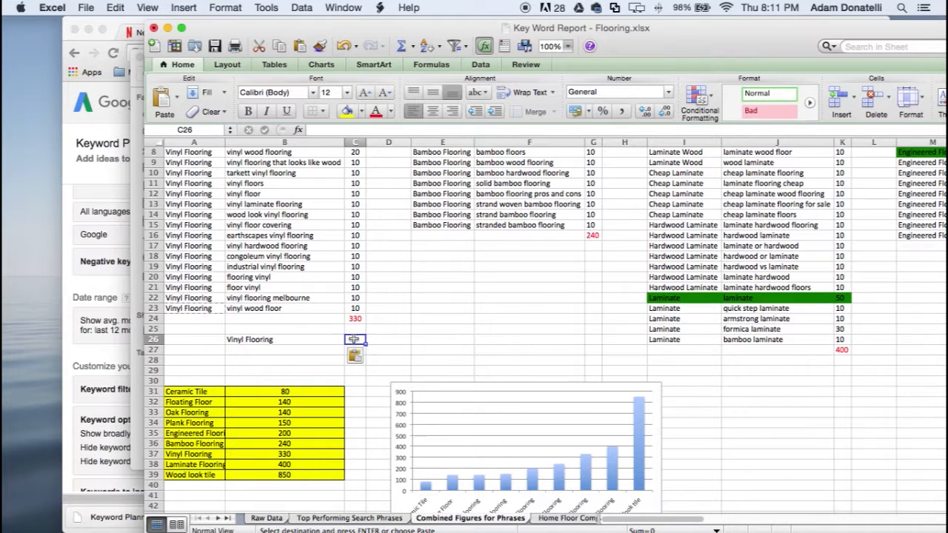
{"action": "type", "text": "330"}
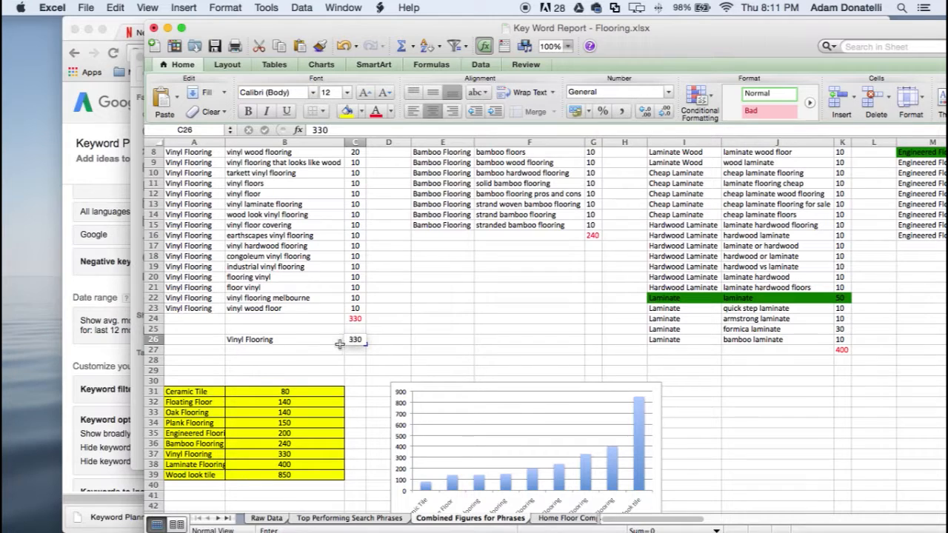
{"action": "left_click", "coordinate": [312, 341]}
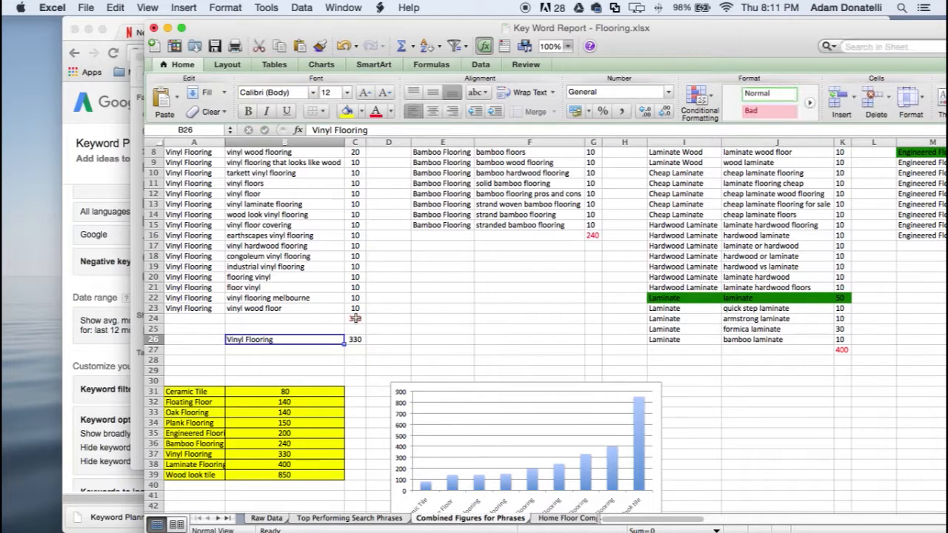
Check the vinyl total in C24, and move the Vinyl Flooring name and total from B26:C26 to E18:F18.
{"action": "left_click", "coordinate": [356, 318]}
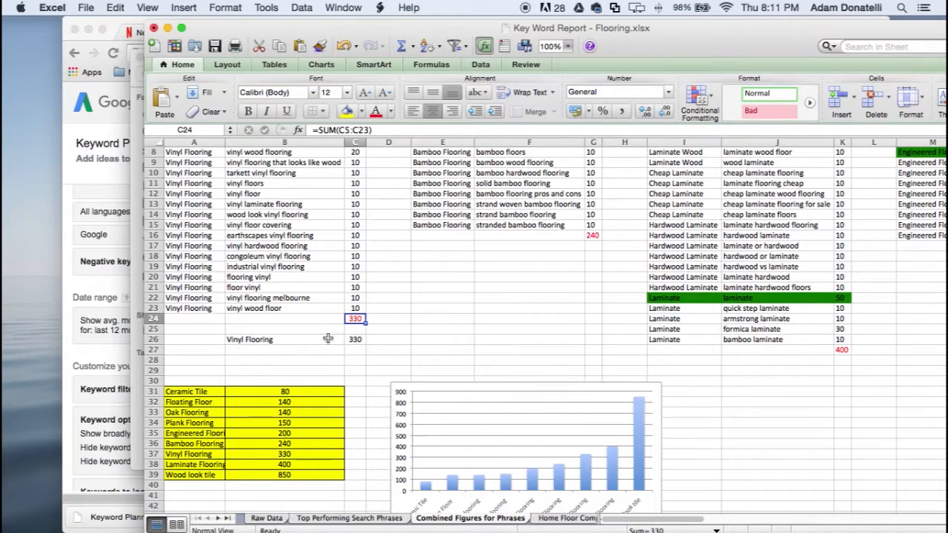
{"action": "left_click_drag", "start_coordinate": [339, 340], "coordinate": [348, 339]}
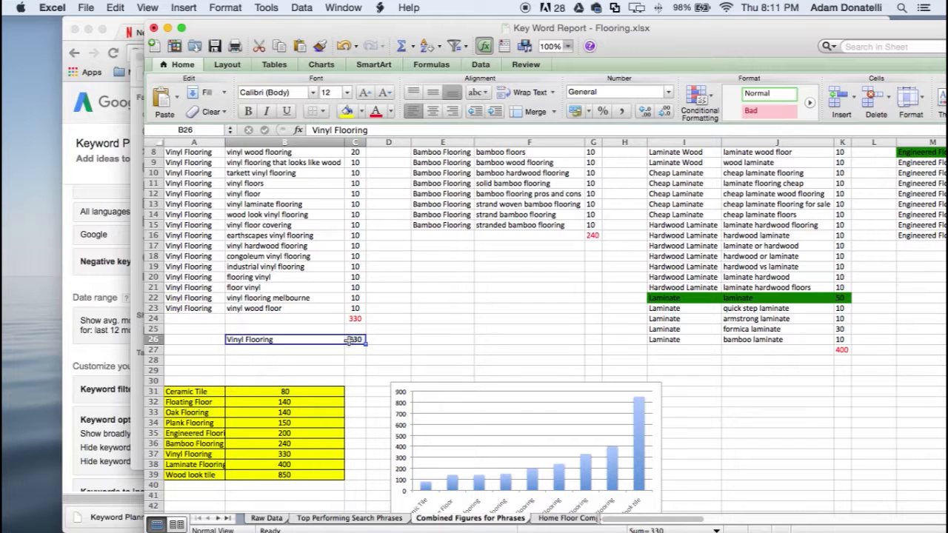
{"action": "key", "text": "super+c"}
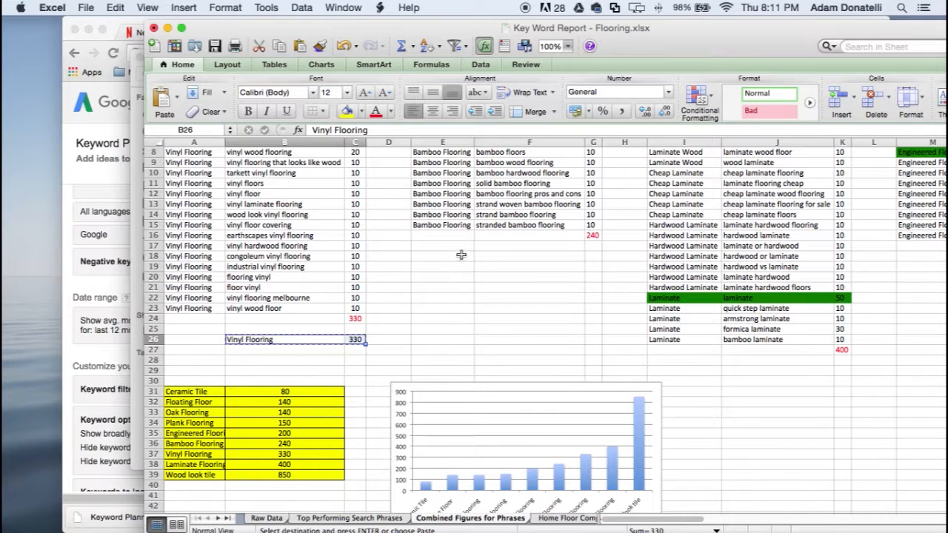
{"action": "left_click", "coordinate": [460, 255]}
{"action": "key", "text": "super+v"}
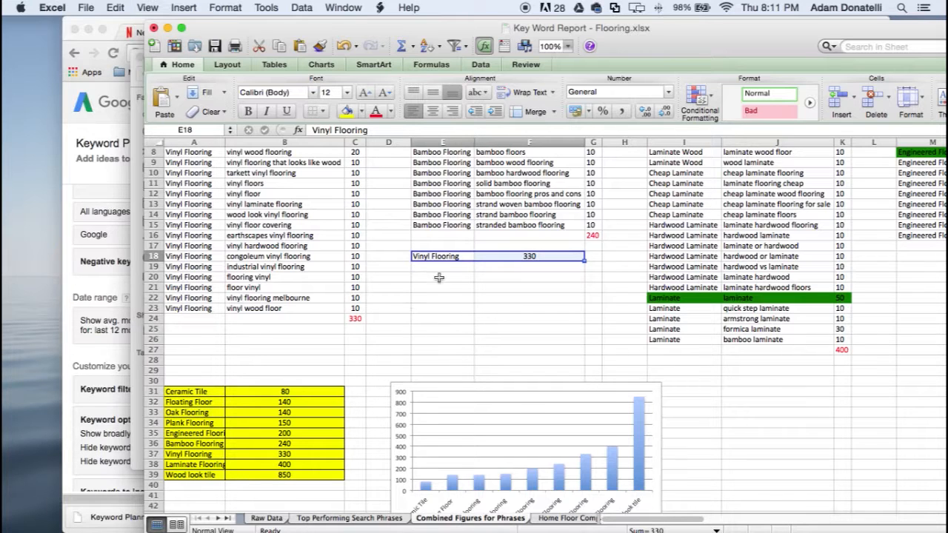
Copy the Bamboo Flooring group name from E15 to E19 and enter its total of 240 in F19.
{"action": "left_click", "coordinate": [460, 230]}
{"action": "key", "text": "super+c"}
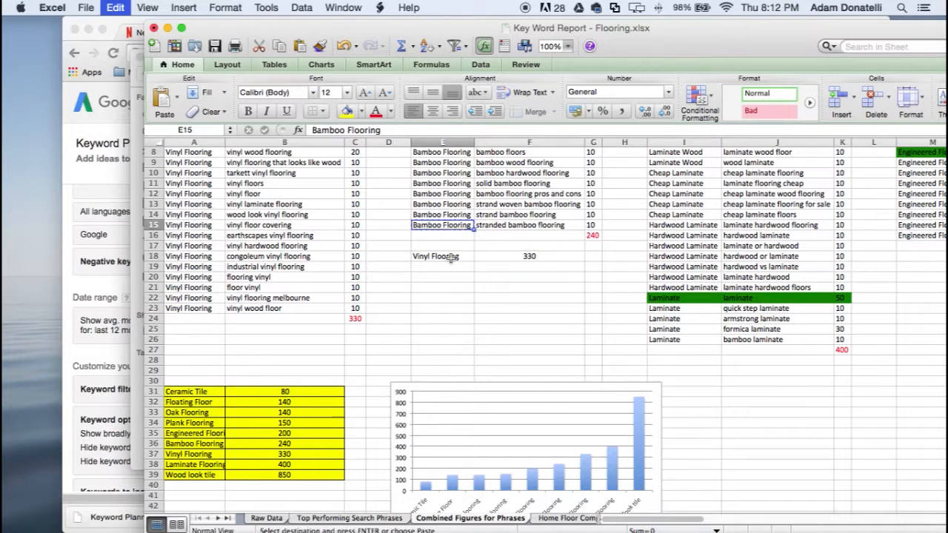
{"action": "left_click", "coordinate": [450, 266]}
{"action": "key", "text": "super+v"}
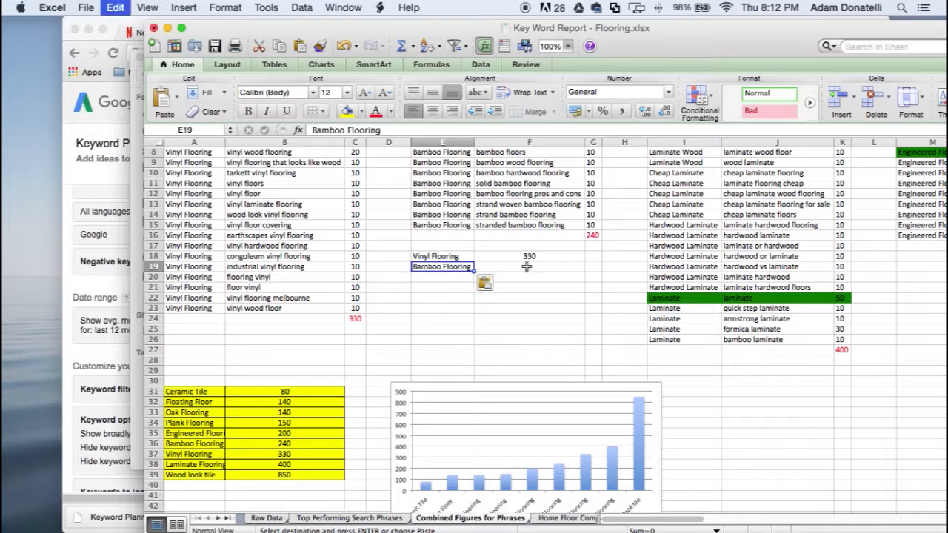
{"action": "left_click", "coordinate": [525, 267]}
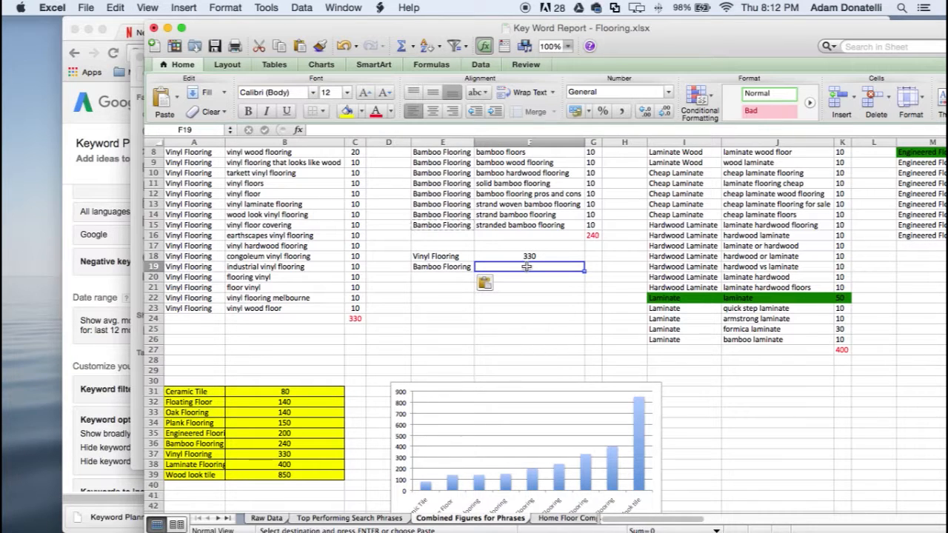
{"action": "type", "text": "24"}
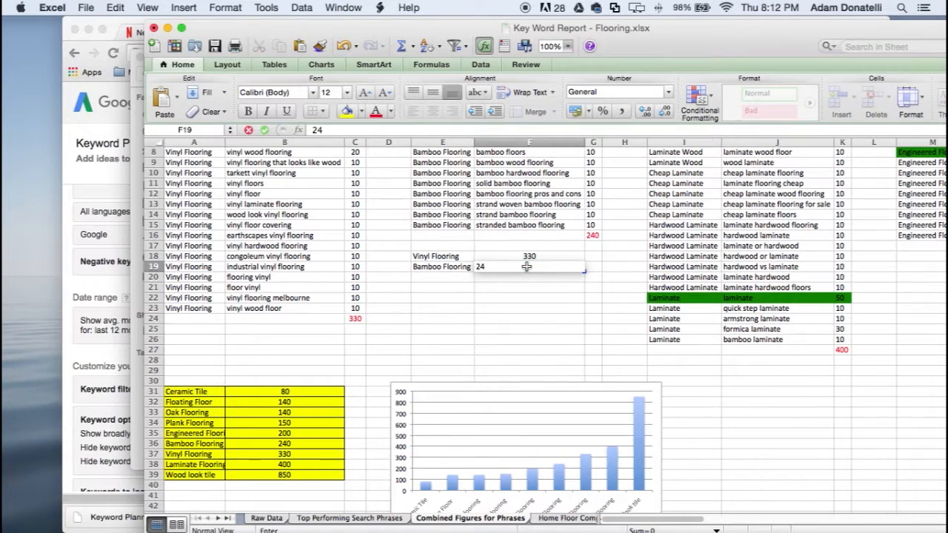
{"action": "type", "text": "0"}
{"action": "key", "text": "Return"}
{"action": "key", "text": "Return"}
Move the vinyl and bamboo summary rows from E18:F19 to I29:J30, below the laminate list.
{"action": "left_click_drag", "start_coordinate": [460, 257], "coordinate": [478, 269]}
{"action": "key", "text": "super+c"}
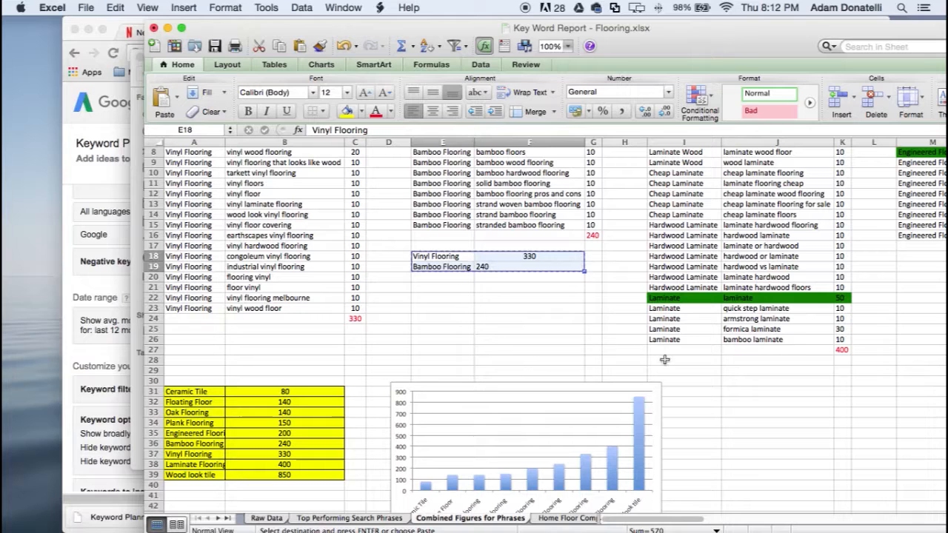
{"action": "left_click", "coordinate": [698, 373]}
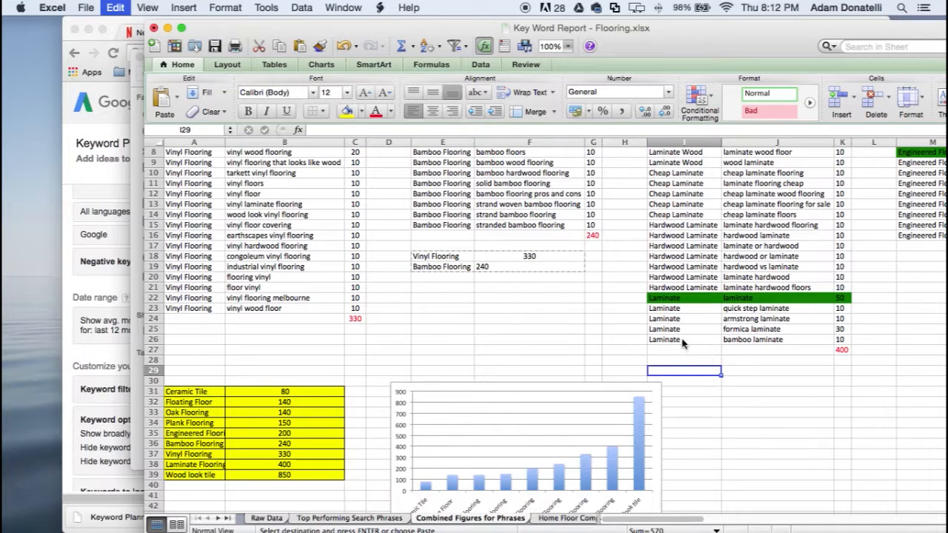
{"action": "key", "text": "Return"}
Copy the Laminate group name from I26 to I31 and enter its total of 400 in J31.
{"action": "left_click", "coordinate": [682, 338]}
{"action": "key", "text": "super+c"}
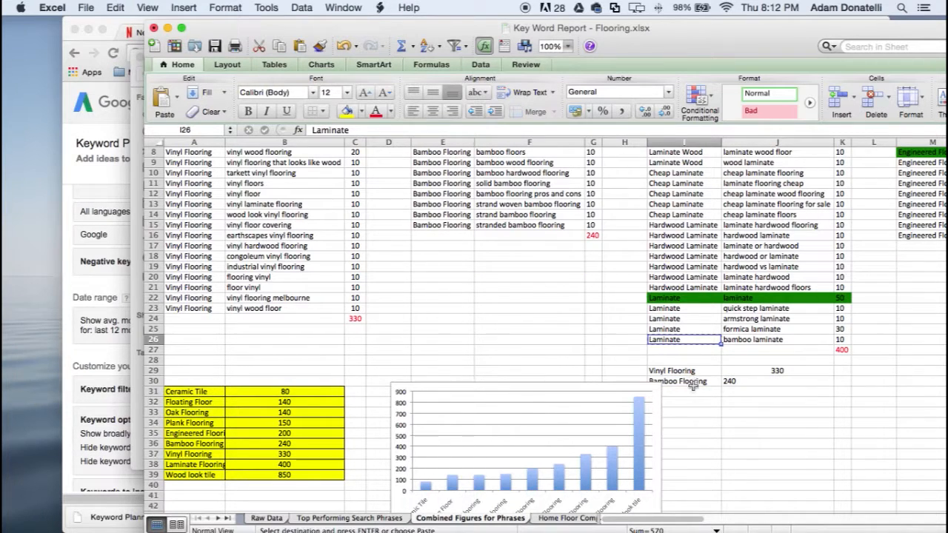
{"action": "left_click", "coordinate": [695, 394]}
{"action": "key", "text": "super+v"}
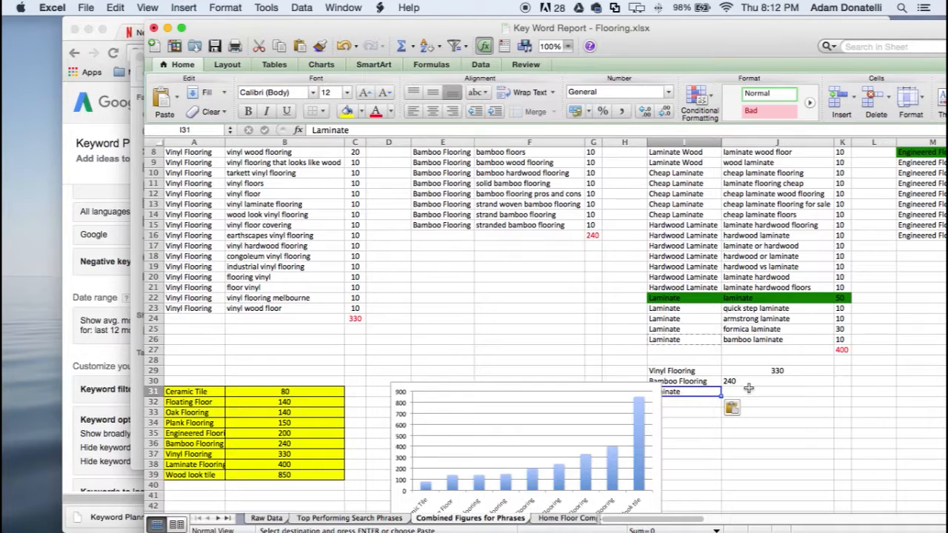
{"action": "left_click", "coordinate": [749, 392]}
{"action": "key", "text": "super+v"}
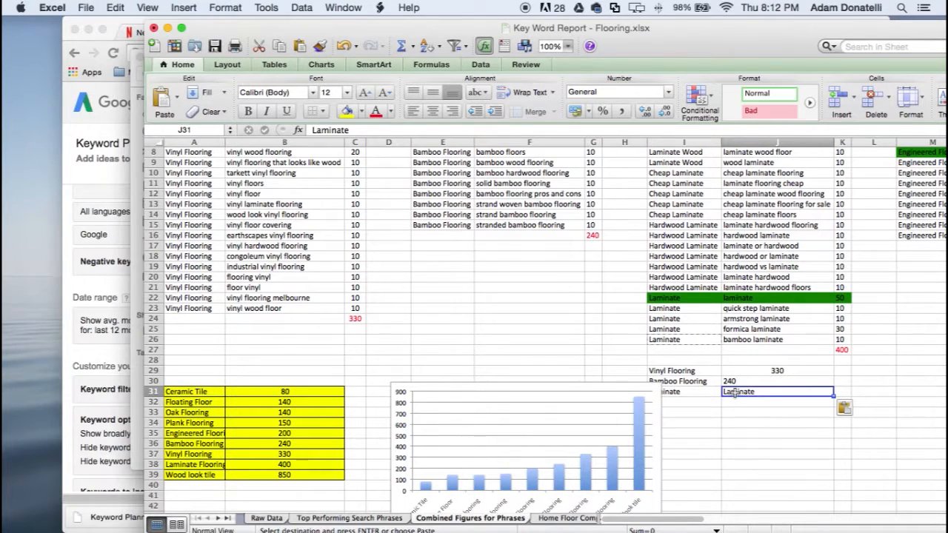
{"action": "type", "text": "400"}
Center the three summary totals in J29:J31 horizontally.
{"action": "left_click_drag", "start_coordinate": [700, 370], "coordinate": [749, 393]}
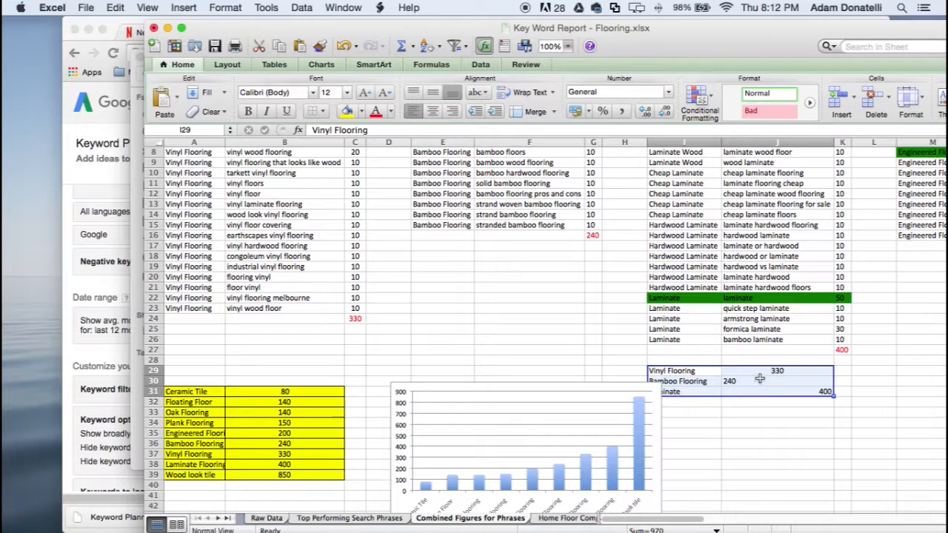
{"action": "left_click_drag", "start_coordinate": [759, 371], "coordinate": [759, 392]}
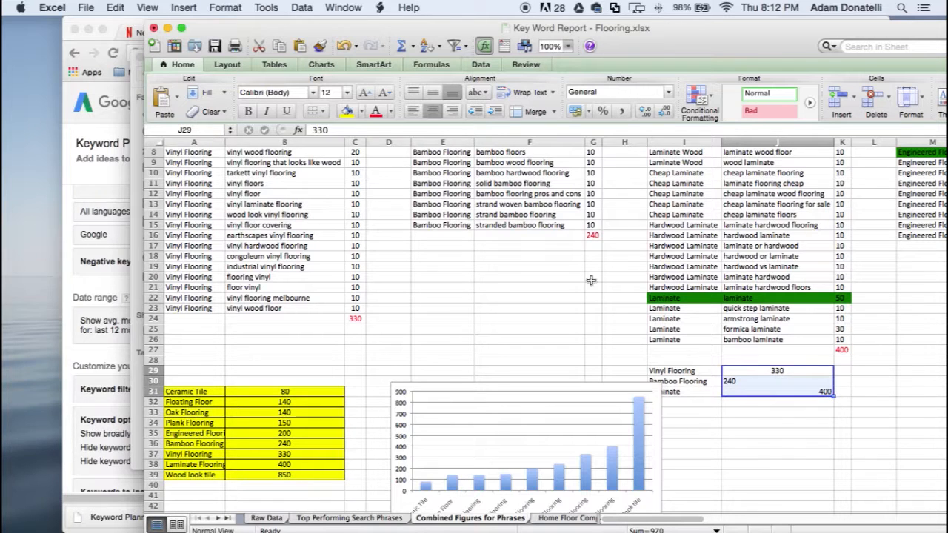
{"action": "left_click", "coordinate": [433, 111]}
{"action": "left_click", "coordinate": [713, 401]}
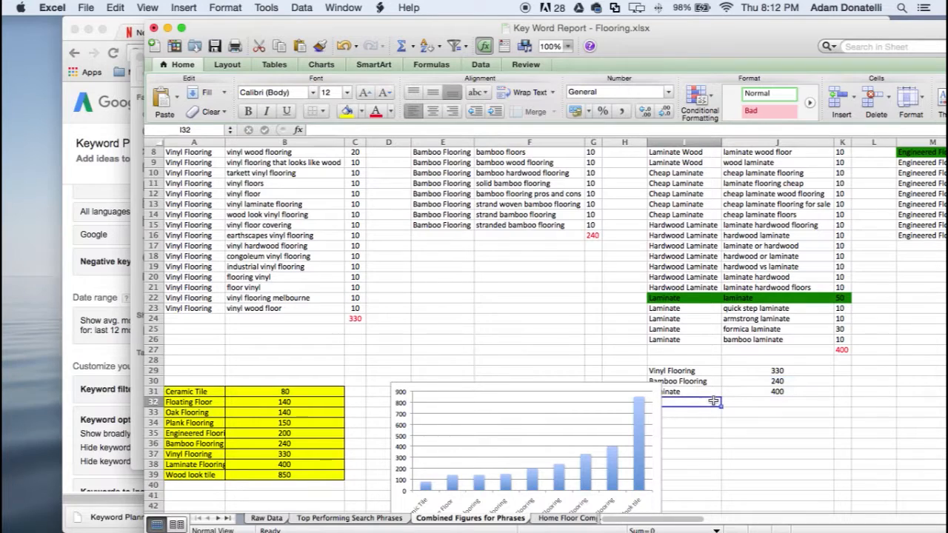
Move the vinyl, bamboo and laminate summary rows from I29:J32 to A42, below the yellow summary table.
{"action": "scroll", "coordinate": [714, 385], "scroll_direction": "up", "scroll_amount": 1}
{"action": "left_click_drag", "start_coordinate": [709, 381], "coordinate": [757, 411]}
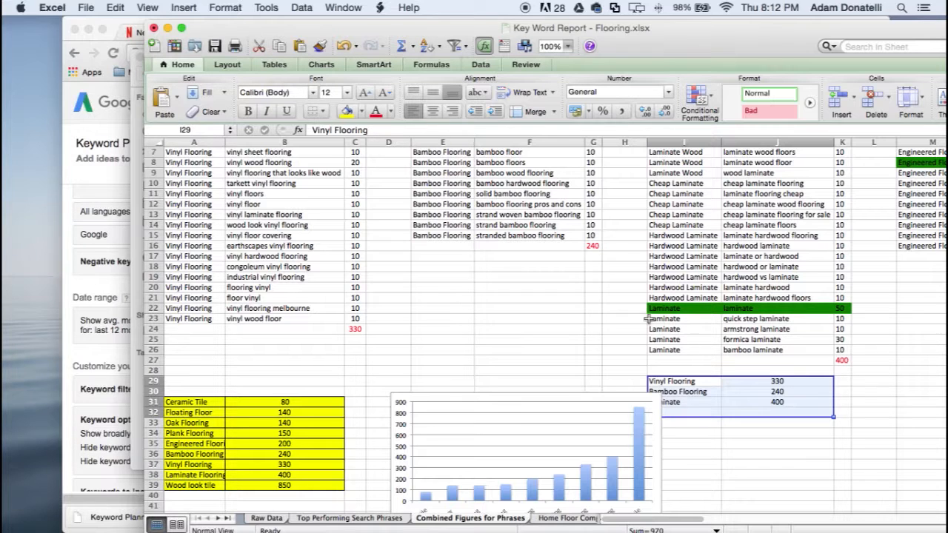
{"action": "key", "text": "super+c"}
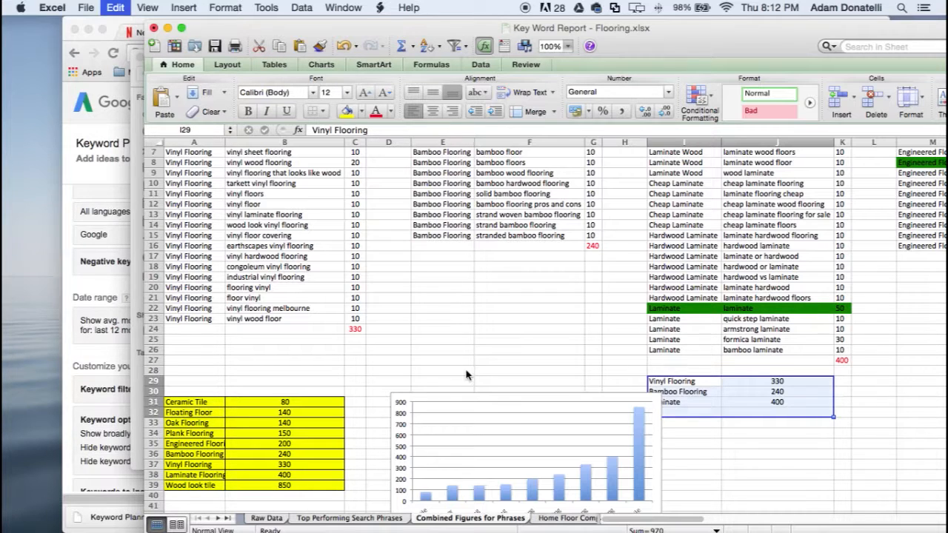
{"action": "scroll", "coordinate": [256, 385], "scroll_direction": "down", "scroll_amount": 2}
{"action": "scroll", "coordinate": [255, 388], "scroll_direction": "down", "scroll_amount": 4}
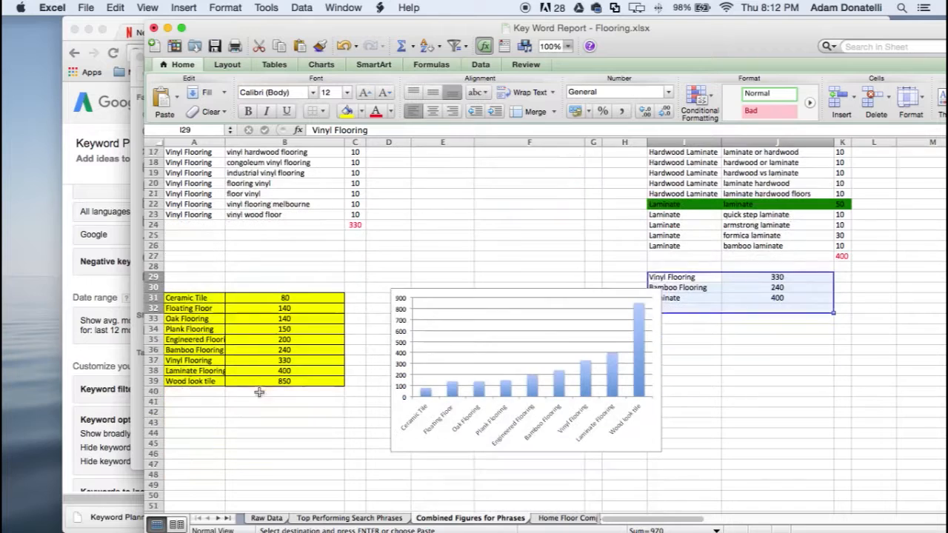
{"action": "left_click", "coordinate": [198, 413]}
{"action": "key", "text": "super+v"}
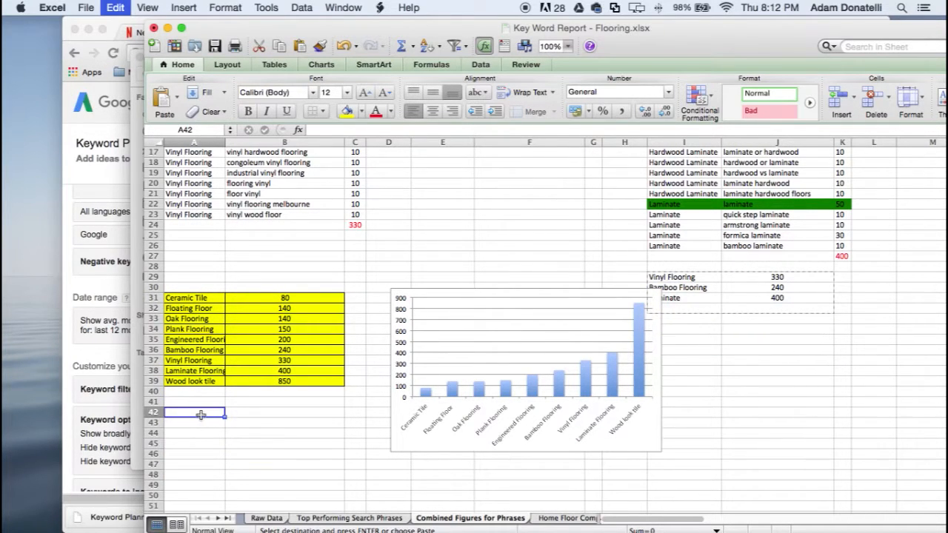
Examine the yellow summary table in A31:B39 and its column chart against the moved totals and the keyword lists above.
{"action": "scroll", "coordinate": [601, 249], "scroll_direction": "up", "scroll_amount": 1}
{"action": "scroll", "coordinate": [601, 248], "scroll_direction": "up", "scroll_amount": 7}
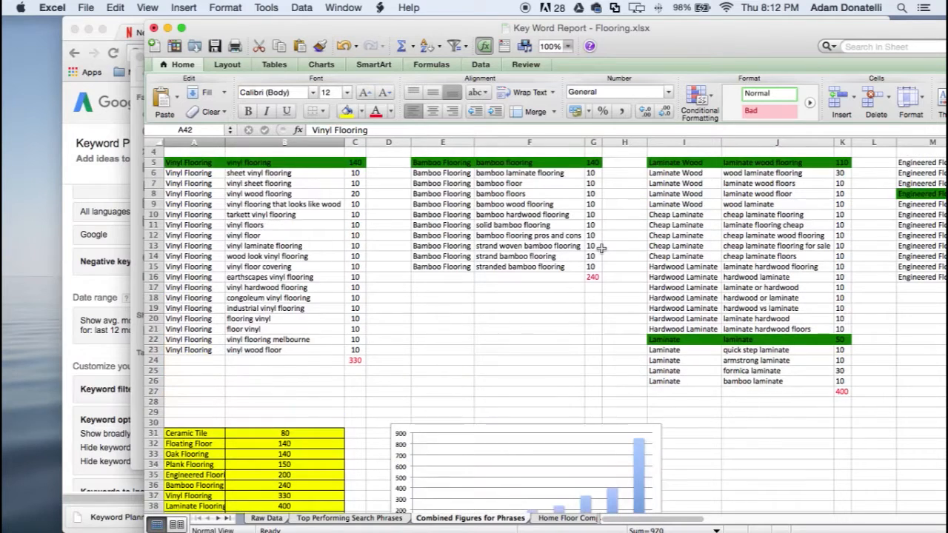
{"action": "scroll", "coordinate": [270, 434], "scroll_direction": "down", "scroll_amount": 4}
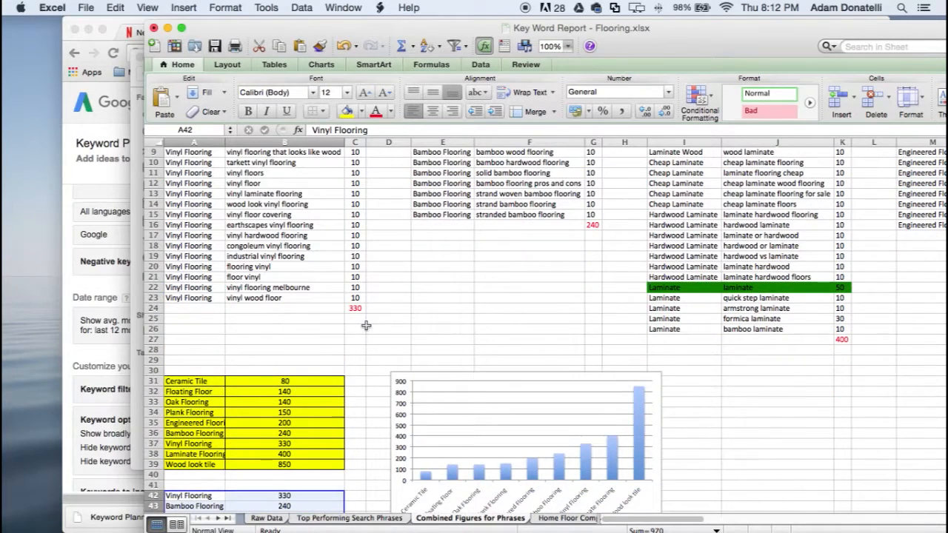
{"action": "scroll", "coordinate": [235, 354], "scroll_direction": "down", "scroll_amount": 1}
{"action": "scroll", "coordinate": [235, 354], "scroll_direction": "down", "scroll_amount": 4}
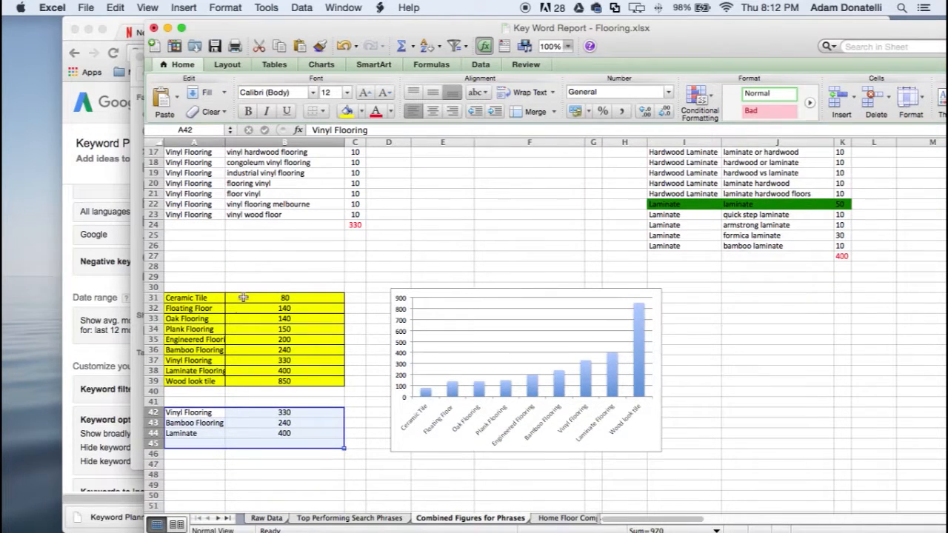
{"action": "left_click", "coordinate": [243, 297]}
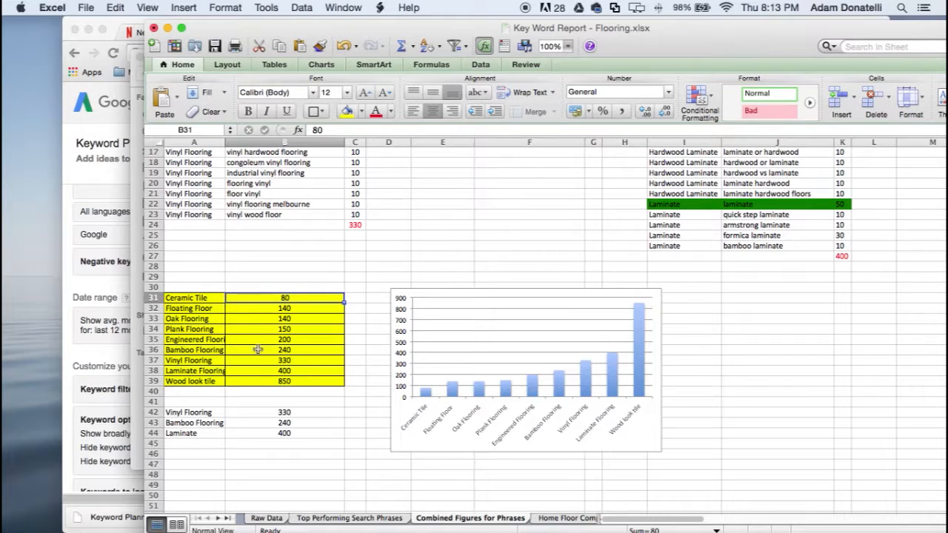
{"action": "left_click_drag", "start_coordinate": [204, 298], "coordinate": [201, 380]}
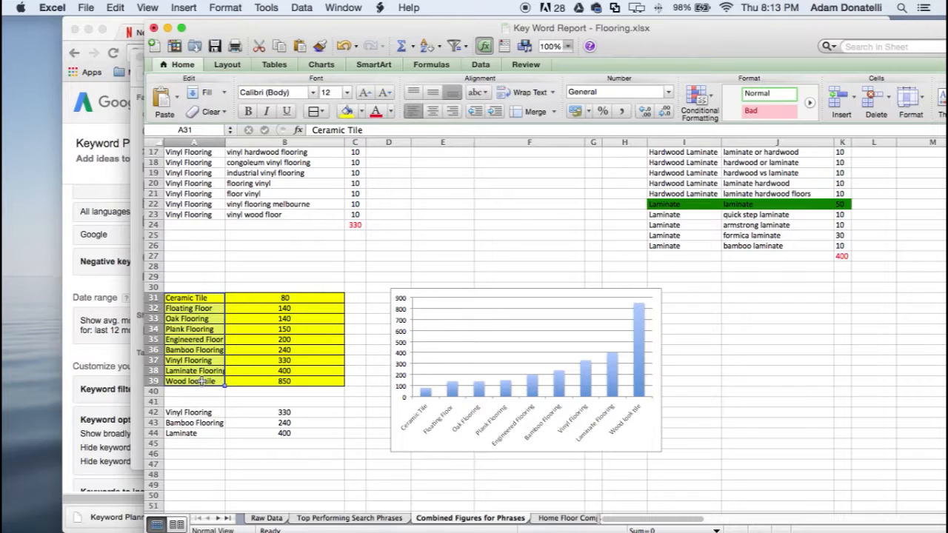
{"action": "scroll", "coordinate": [201, 380], "scroll_direction": "up", "scroll_amount": 3}
{"action": "left_click", "coordinate": [211, 316]}
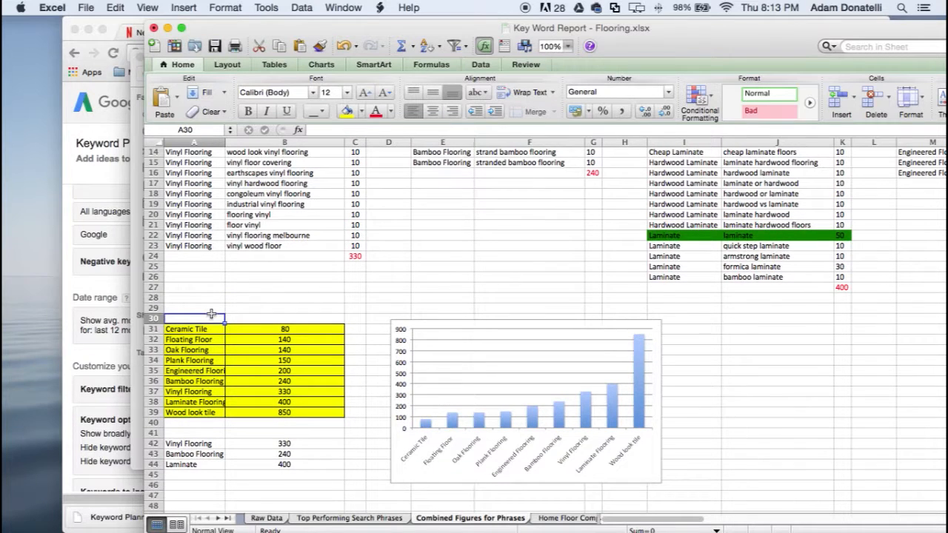
{"action": "scroll", "coordinate": [212, 314], "scroll_direction": "up", "scroll_amount": 2}
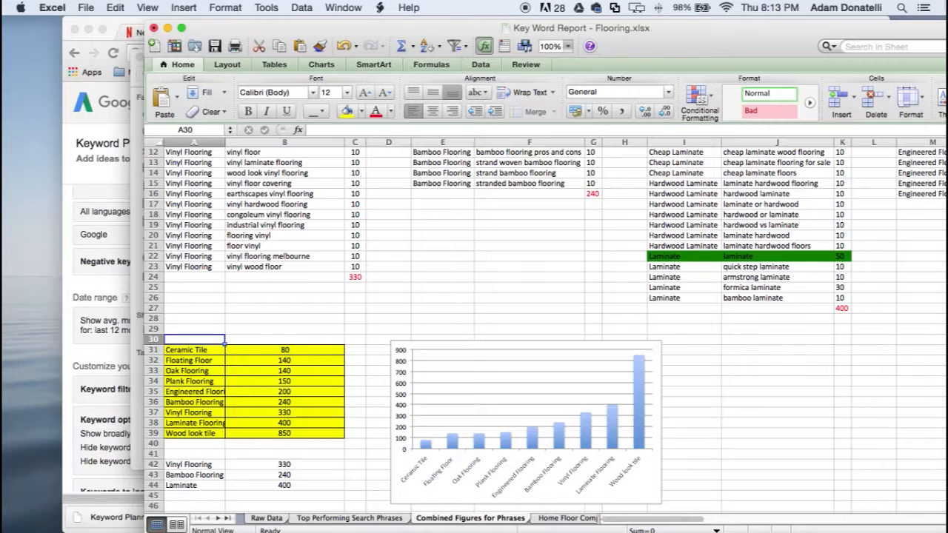
{"action": "left_click", "coordinate": [459, 274]}
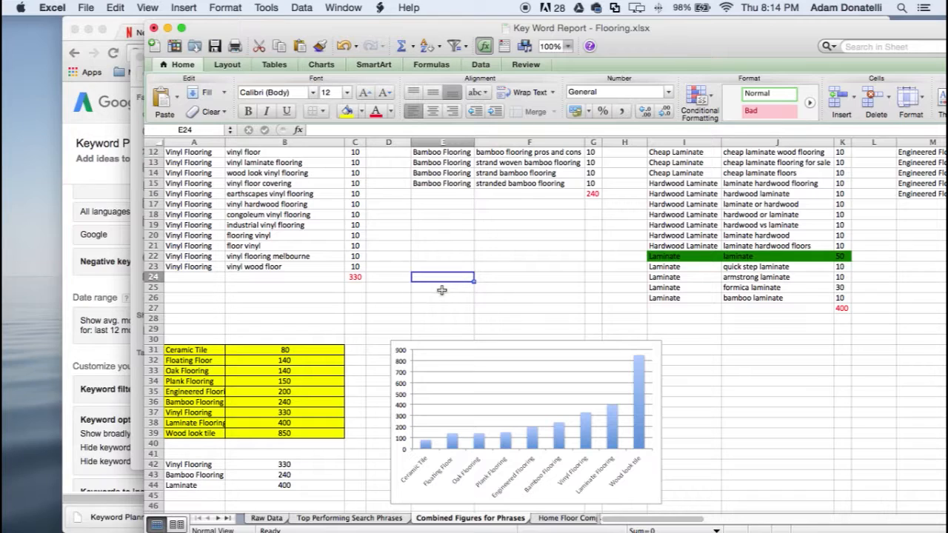
{"action": "left_click", "coordinate": [441, 290]}
{"action": "left_click", "coordinate": [442, 296]}
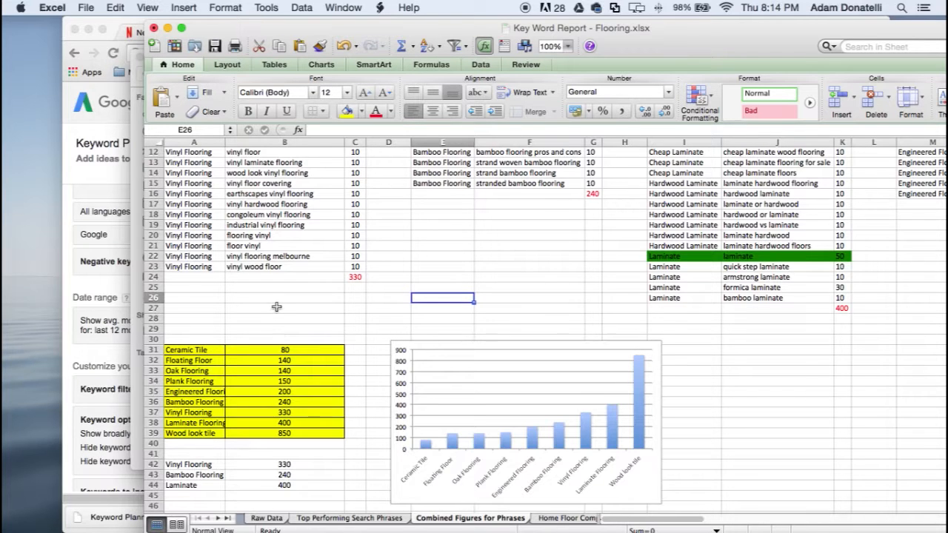
{"action": "scroll", "coordinate": [277, 306], "scroll_direction": "down", "scroll_amount": 1}
{"action": "scroll", "coordinate": [276, 306], "scroll_direction": "down", "scroll_amount": 2}
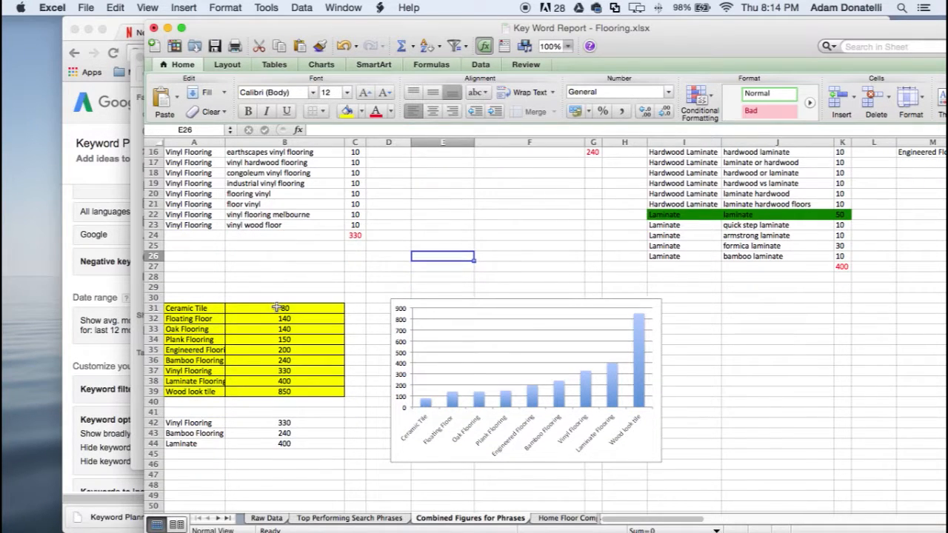
{"action": "scroll", "coordinate": [269, 282], "scroll_direction": "down", "scroll_amount": 2}
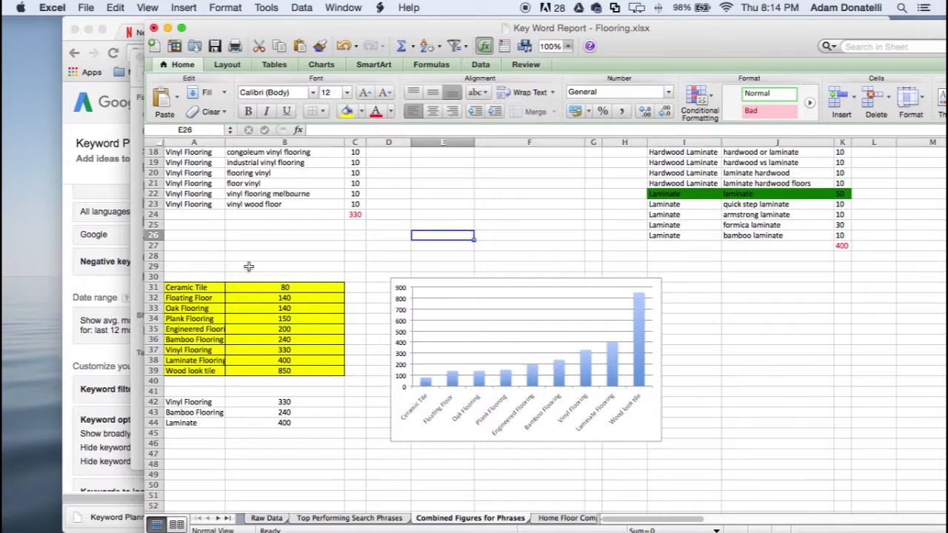
{"action": "scroll", "coordinate": [251, 268], "scroll_direction": "up", "scroll_amount": 4}
{"action": "scroll", "coordinate": [250, 268], "scroll_direction": "up", "scroll_amount": 5}
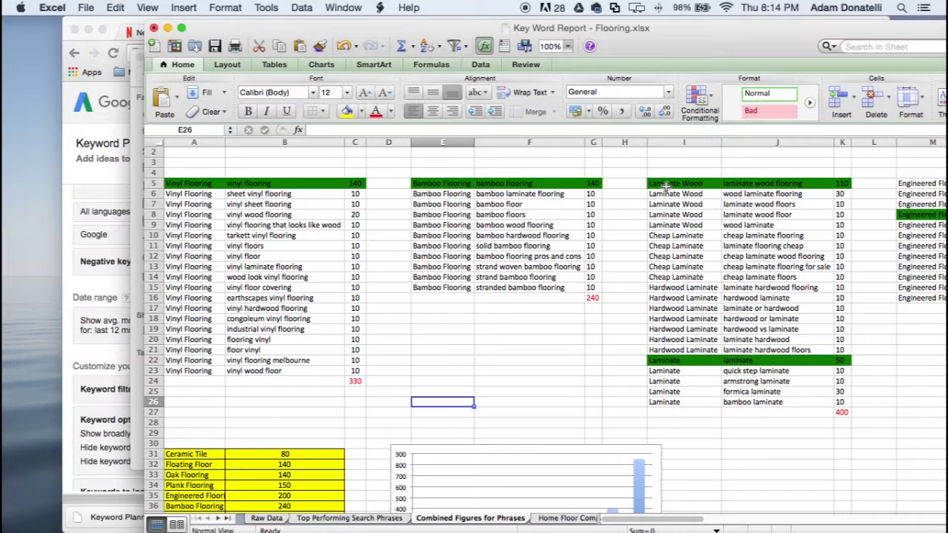
Examine the combined laminate groups in I5:I26, the flooring groups beyond them, and the combined tile groups in AG5:AG41.
{"action": "left_click_drag", "start_coordinate": [666, 186], "coordinate": [679, 402]}
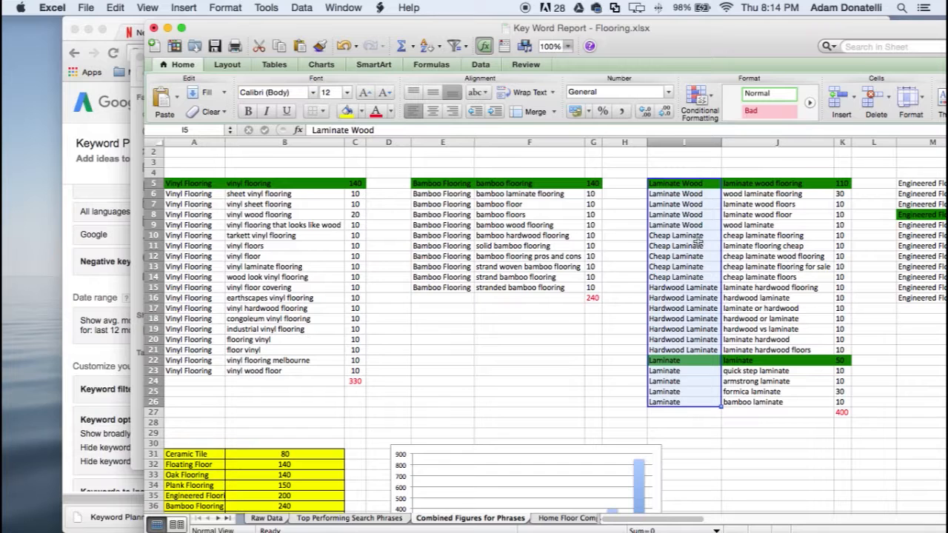
{"action": "scroll", "coordinate": [697, 241], "scroll_direction": "right", "scroll_amount": 1}
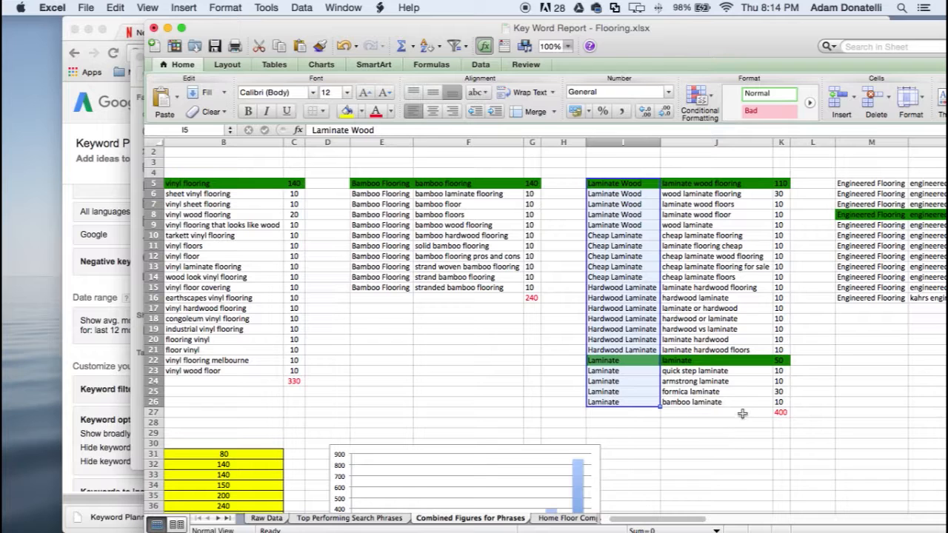
{"action": "left_click", "coordinate": [800, 390]}
{"action": "scroll", "coordinate": [803, 391], "scroll_direction": "right", "scroll_amount": 5}
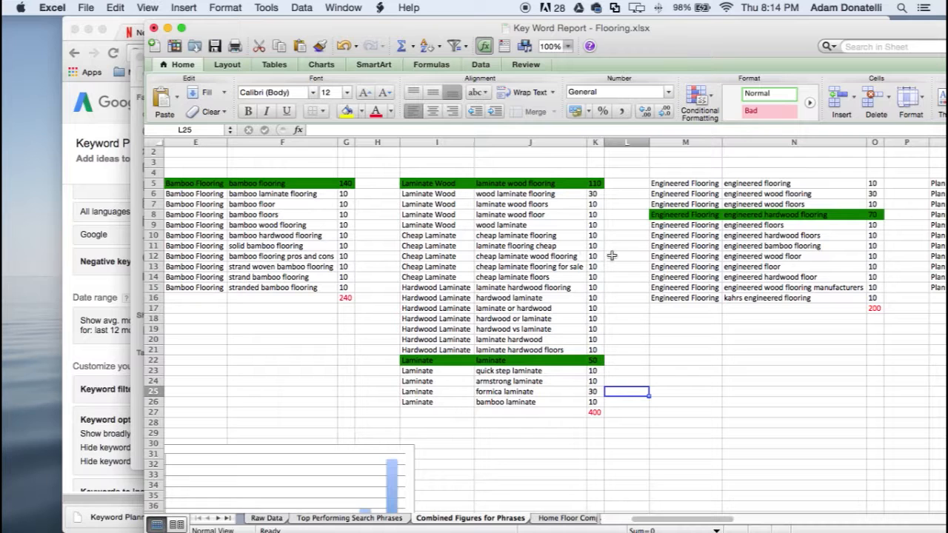
{"action": "scroll", "coordinate": [712, 256], "scroll_direction": "right", "scroll_amount": 6}
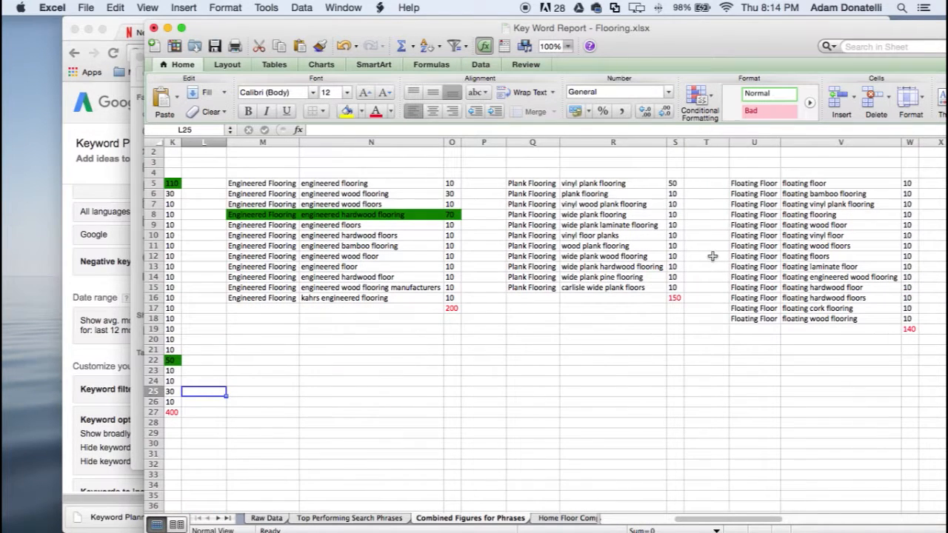
{"action": "scroll", "coordinate": [588, 255], "scroll_direction": "right", "scroll_amount": 3}
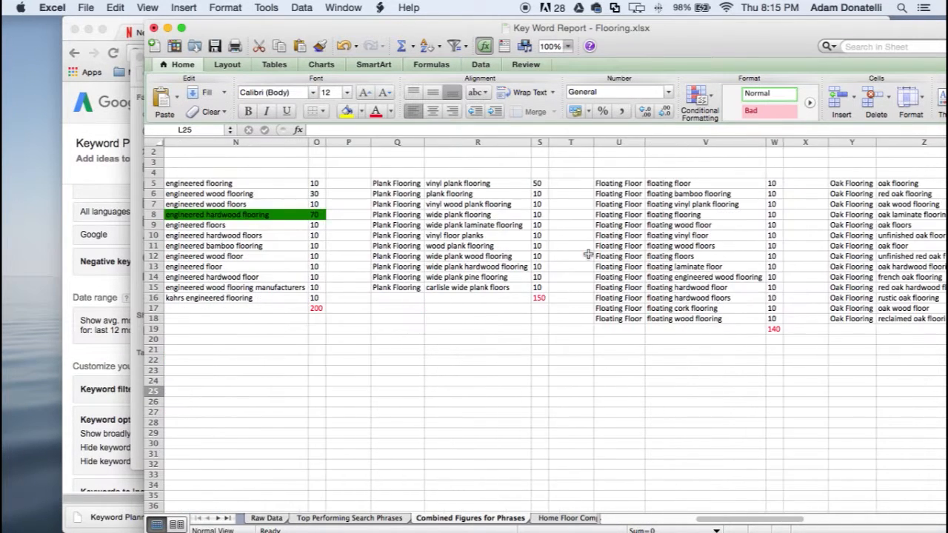
{"action": "scroll", "coordinate": [587, 255], "scroll_direction": "right", "scroll_amount": 3}
{"action": "scroll", "coordinate": [641, 253], "scroll_direction": "right", "scroll_amount": 3}
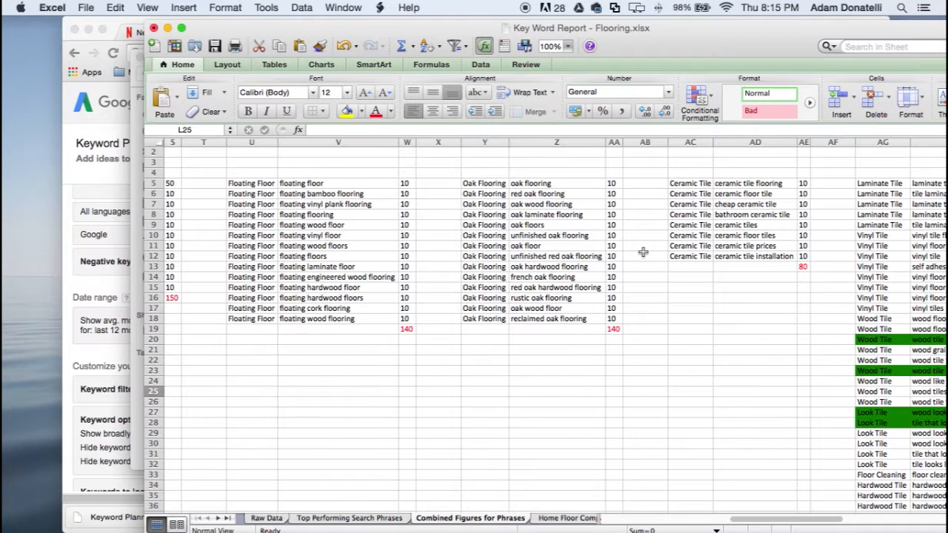
{"action": "scroll", "coordinate": [696, 224], "scroll_direction": "right", "scroll_amount": 3}
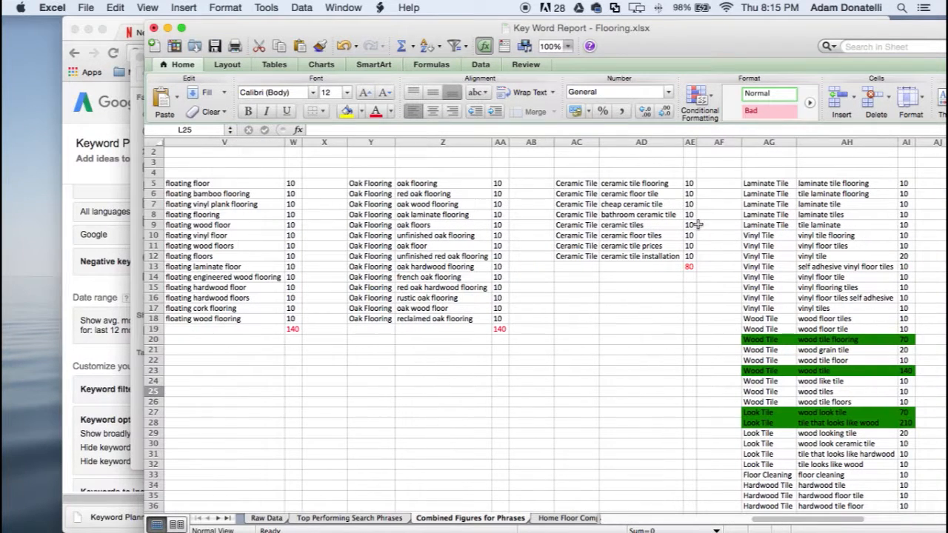
{"action": "scroll", "coordinate": [708, 205], "scroll_direction": "right", "scroll_amount": 3}
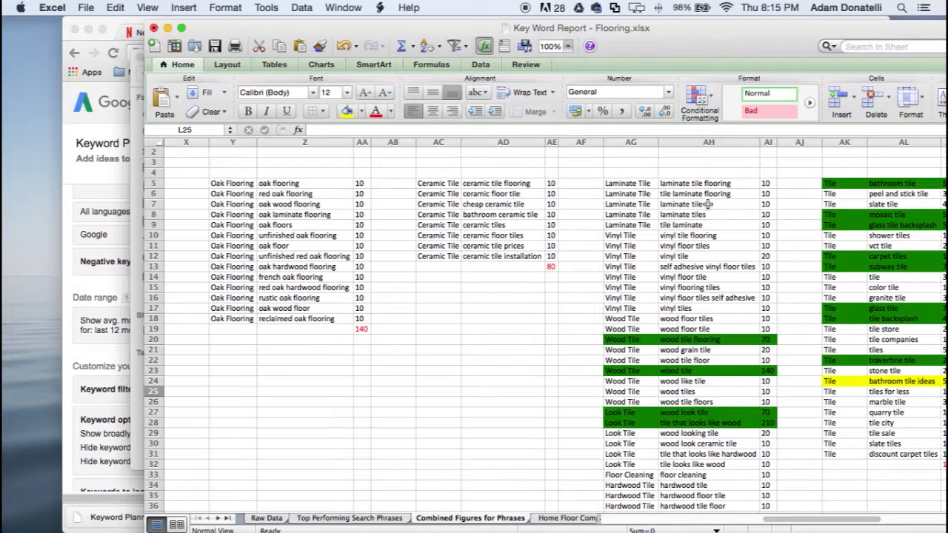
{"action": "scroll", "coordinate": [689, 206], "scroll_direction": "right", "scroll_amount": 1}
{"action": "left_click", "coordinate": [604, 208]}
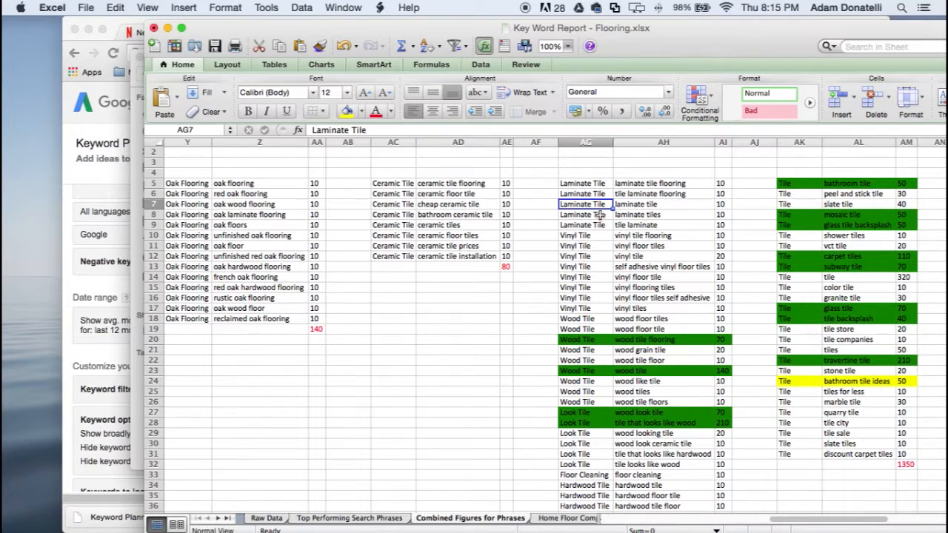
{"action": "scroll", "coordinate": [600, 214], "scroll_direction": "down", "scroll_amount": 1}
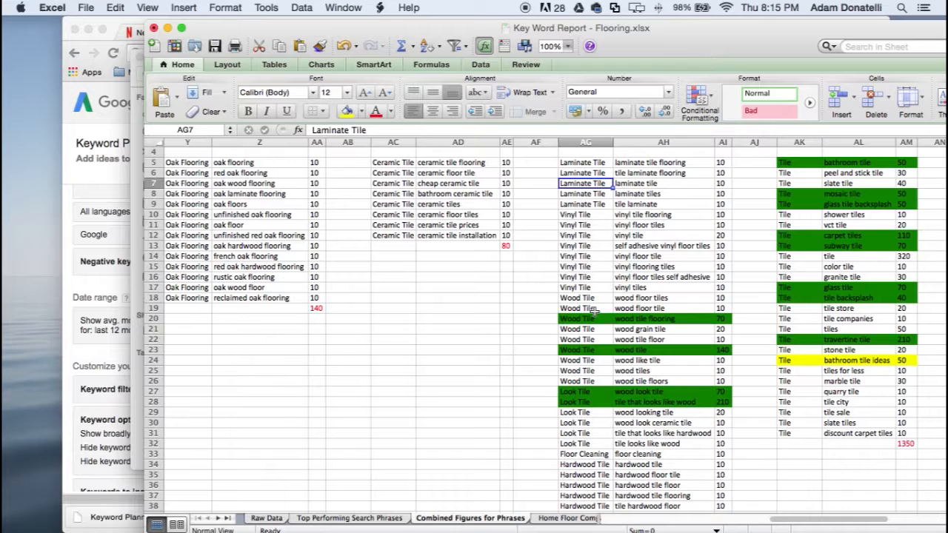
{"action": "left_click_drag", "start_coordinate": [600, 162], "coordinate": [603, 464]}
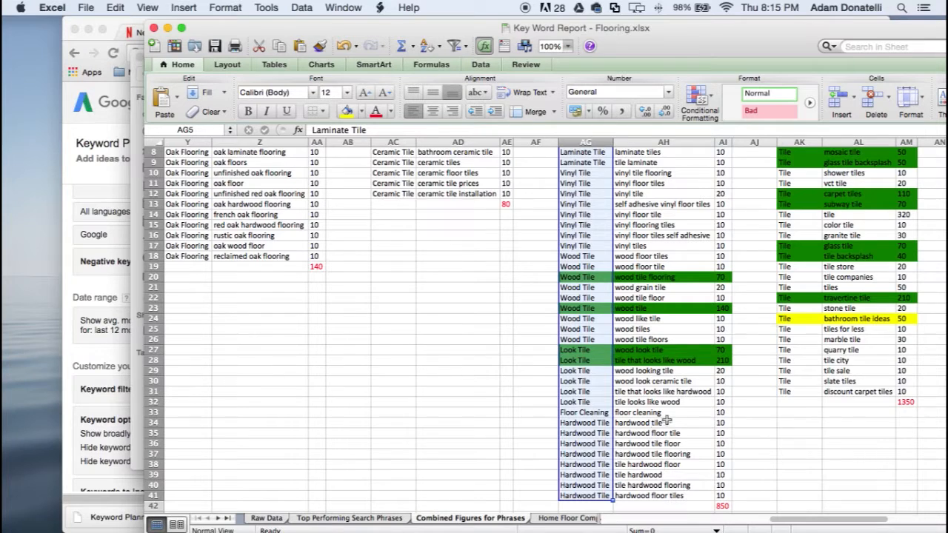
{"action": "scroll", "coordinate": [666, 421], "scroll_direction": "down", "scroll_amount": 4}
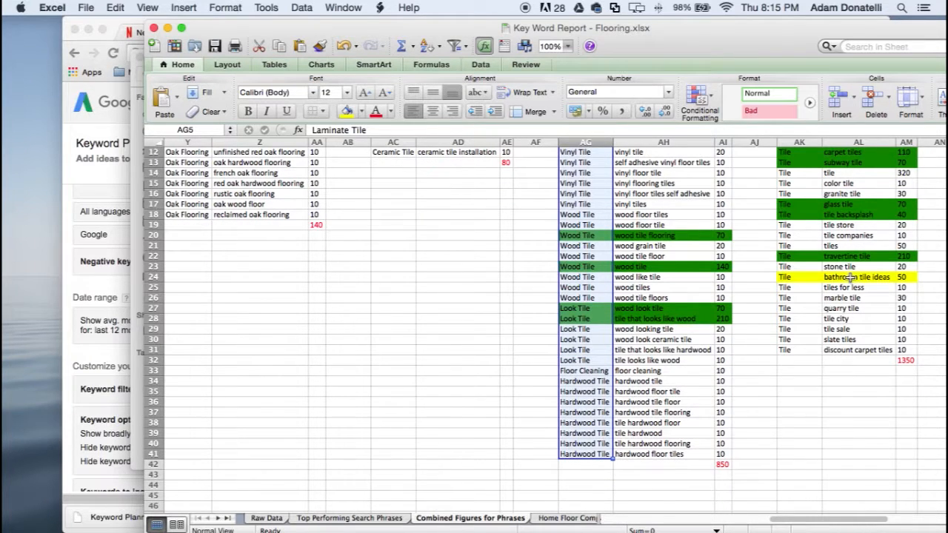
Examine the Wood look tile row in A39:B39 of the yellow summary table and compare it with the chart.
{"action": "scroll", "coordinate": [408, 224], "scroll_direction": "left", "scroll_amount": 15}
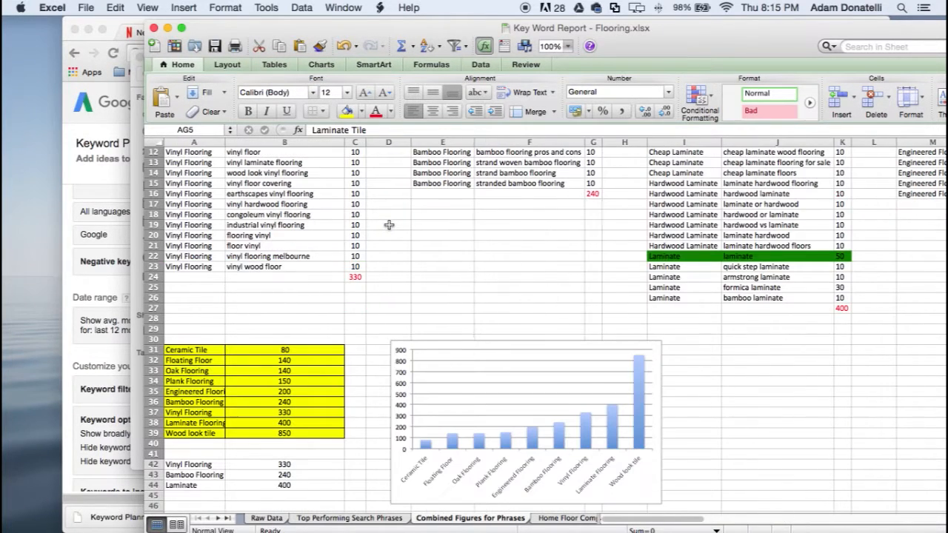
{"action": "scroll", "coordinate": [243, 407], "scroll_direction": "down", "scroll_amount": 2}
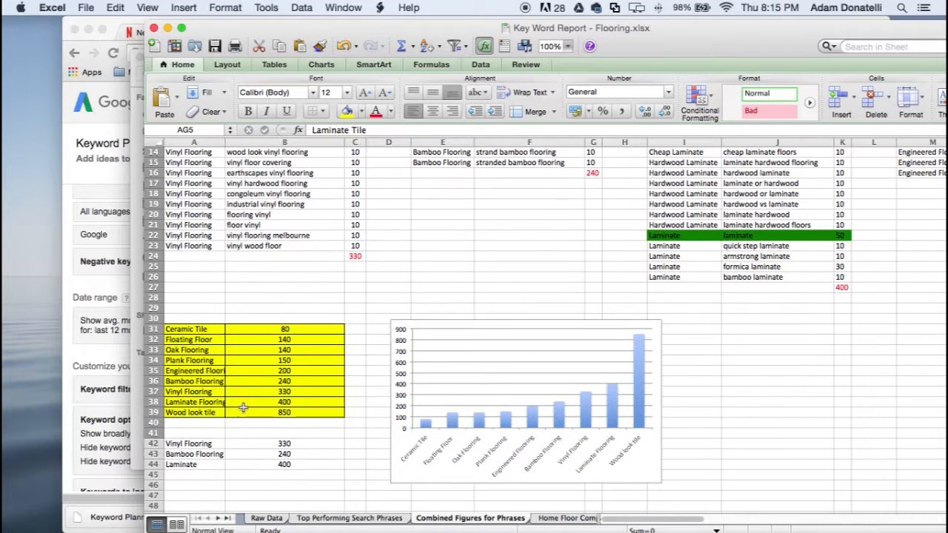
{"action": "scroll", "coordinate": [243, 407], "scroll_direction": "down", "scroll_amount": 1}
{"action": "left_click_drag", "start_coordinate": [210, 404], "coordinate": [231, 402]}
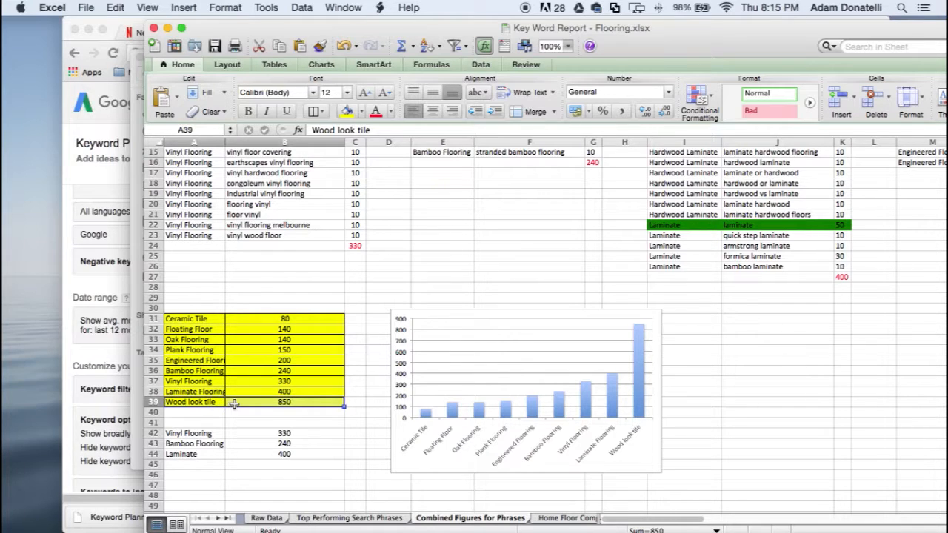
{"action": "left_click", "coordinate": [234, 403]}
{"action": "mouse_move", "coordinate": [229, 404]}
{"action": "left_mouse_down"}
{"action": "mouse_move", "coordinate": [216, 405]}
{"action": "mouse_move", "coordinate": [237, 402]}
{"action": "mouse_move", "coordinate": [216, 403]}
{"action": "mouse_move", "coordinate": [236, 401]}
{"action": "left_mouse_up"}
{"action": "scroll", "coordinate": [248, 388], "scroll_direction": "down", "scroll_amount": 4}
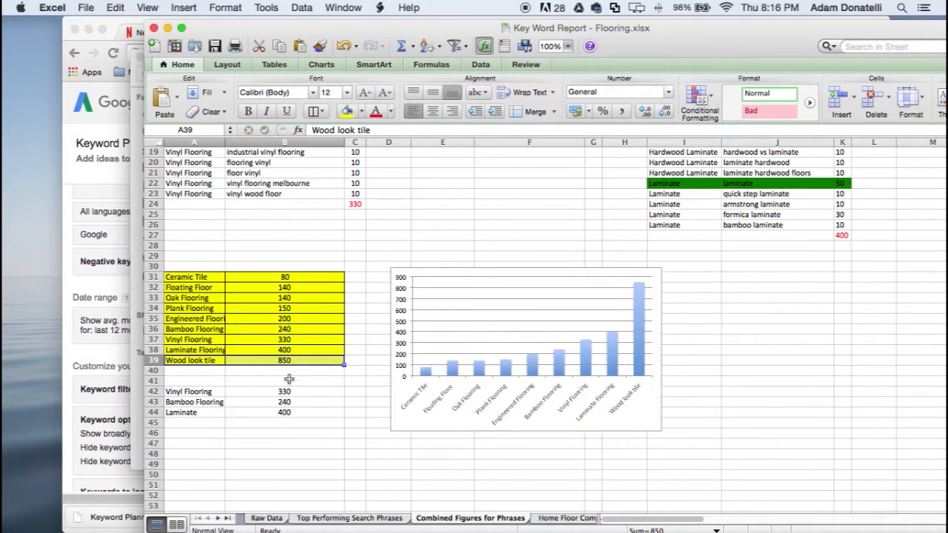
{"action": "scroll", "coordinate": [289, 377], "scroll_direction": "down", "scroll_amount": 3}
{"action": "scroll", "coordinate": [308, 379], "scroll_direction": "down", "scroll_amount": 2}
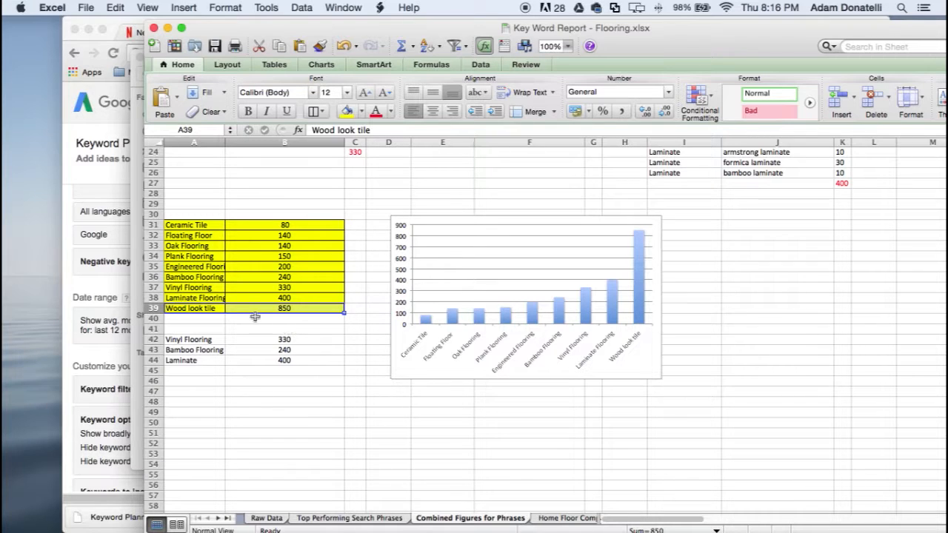
{"action": "left_click", "coordinate": [208, 308]}
{"action": "left_click_drag", "start_coordinate": [209, 309], "coordinate": [230, 309]}
{"action": "left_click", "coordinate": [214, 308]}
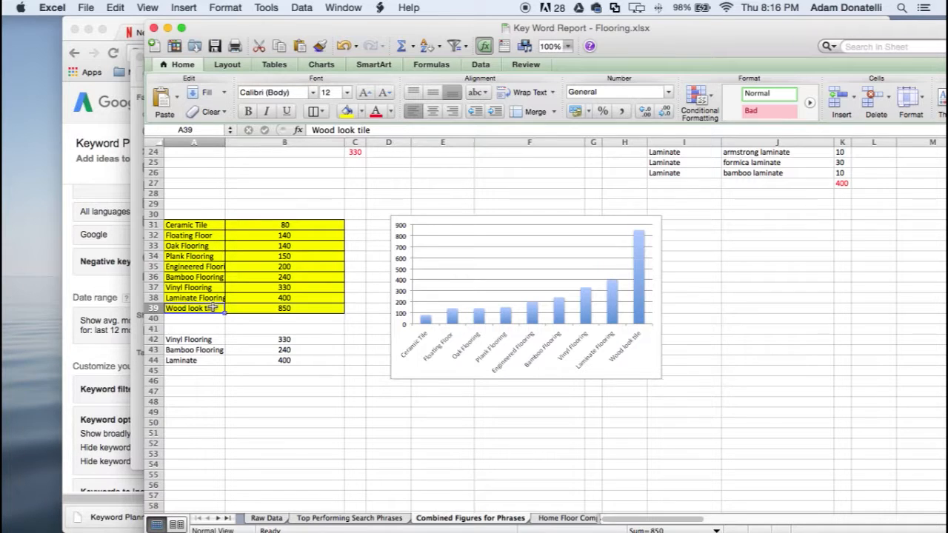
{"action": "left_click_drag", "start_coordinate": [209, 308], "coordinate": [244, 308]}
{"action": "left_click", "coordinate": [213, 308]}
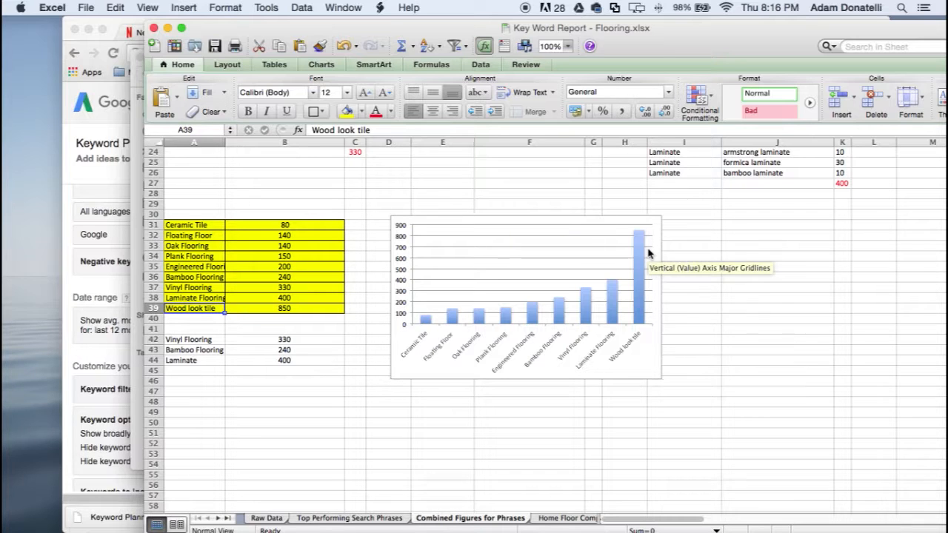
Open the Home Floor Comparison Chart sheet and examine the Bathroom Floor keyword group in A4:C13.
{"action": "left_click_drag", "start_coordinate": [683, 42], "coordinate": [631, 37]}
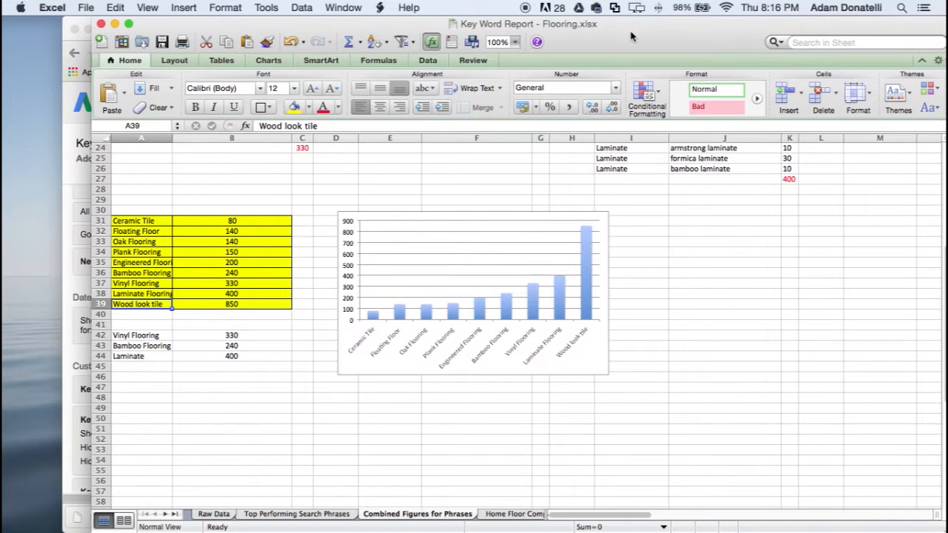
{"action": "left_click", "coordinate": [508, 516]}
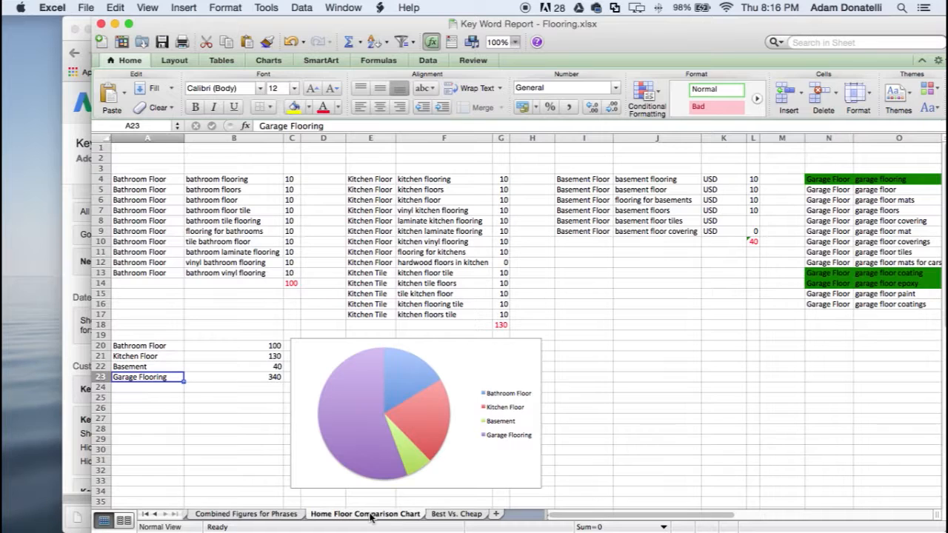
{"action": "left_click", "coordinate": [237, 242]}
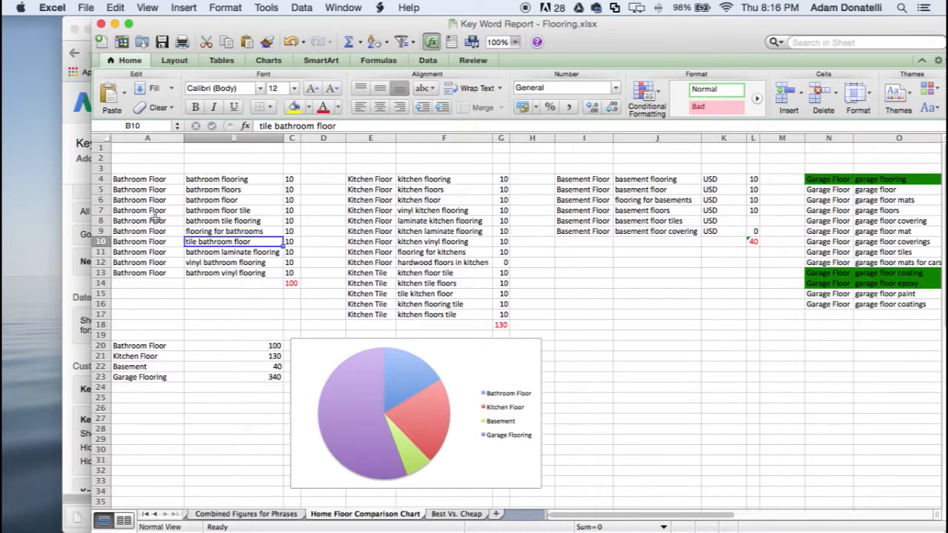
{"action": "left_click", "coordinate": [160, 178]}
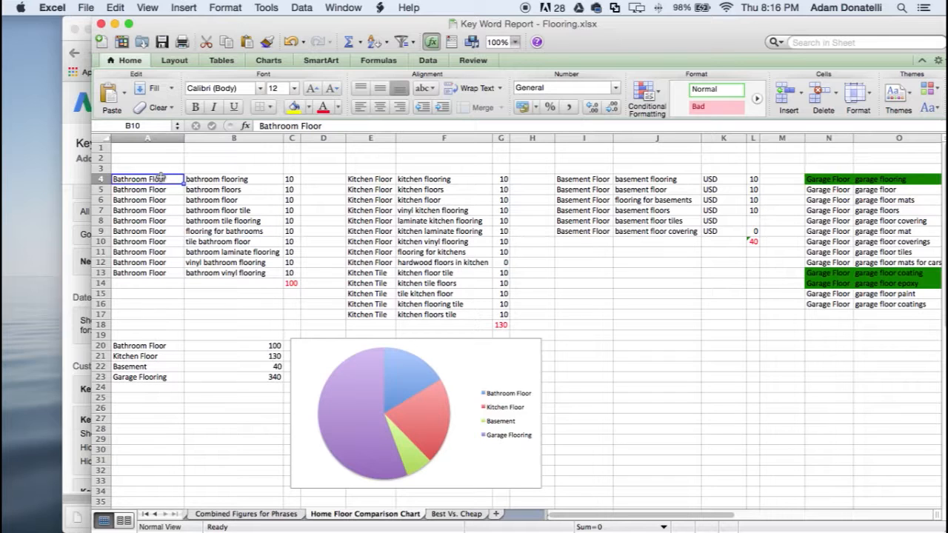
{"action": "left_click_drag", "start_coordinate": [160, 178], "coordinate": [160, 272]}
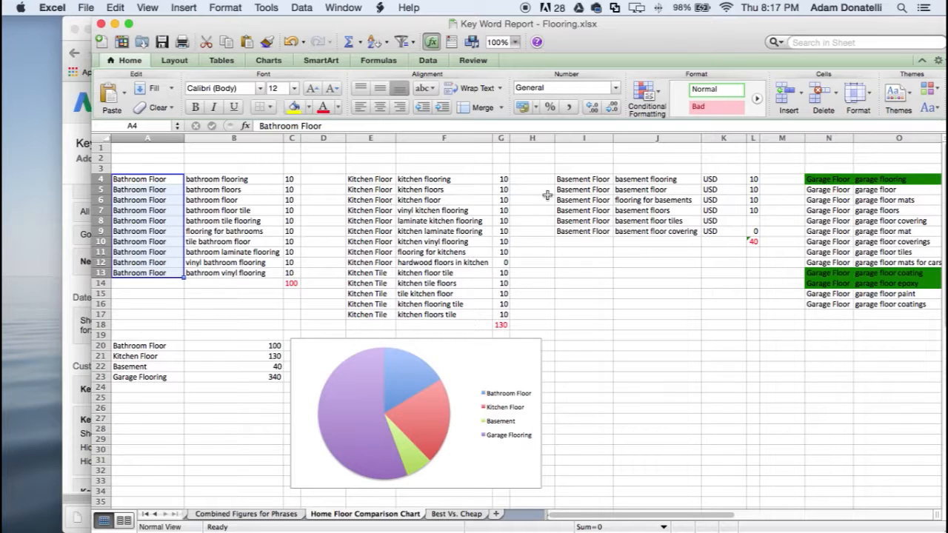
{"action": "left_click", "coordinate": [161, 180]}
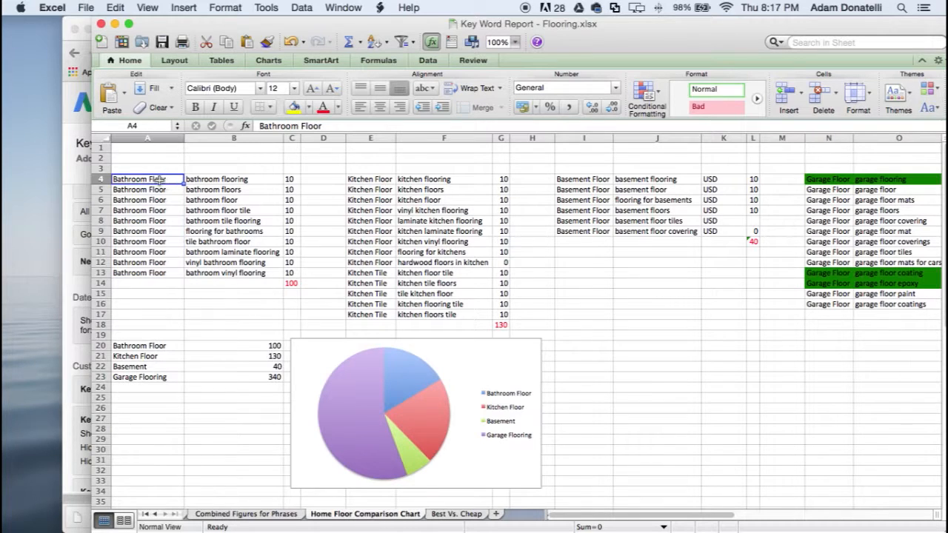
{"action": "left_click", "coordinate": [164, 193]}
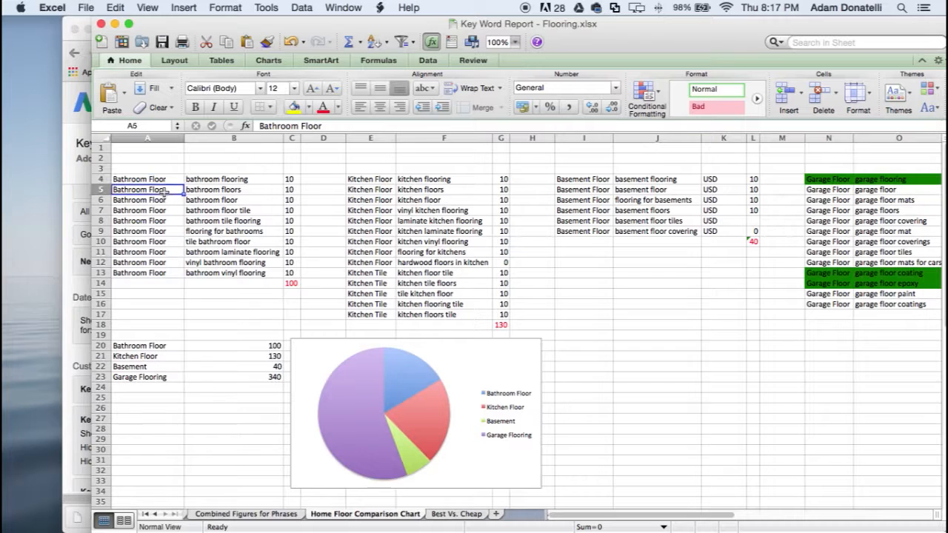
Examine the Kitchen Floor, Basement Floor and Garage Floor keyword groups, including the garage volumes out to column Q.
{"action": "left_click", "coordinate": [358, 189]}
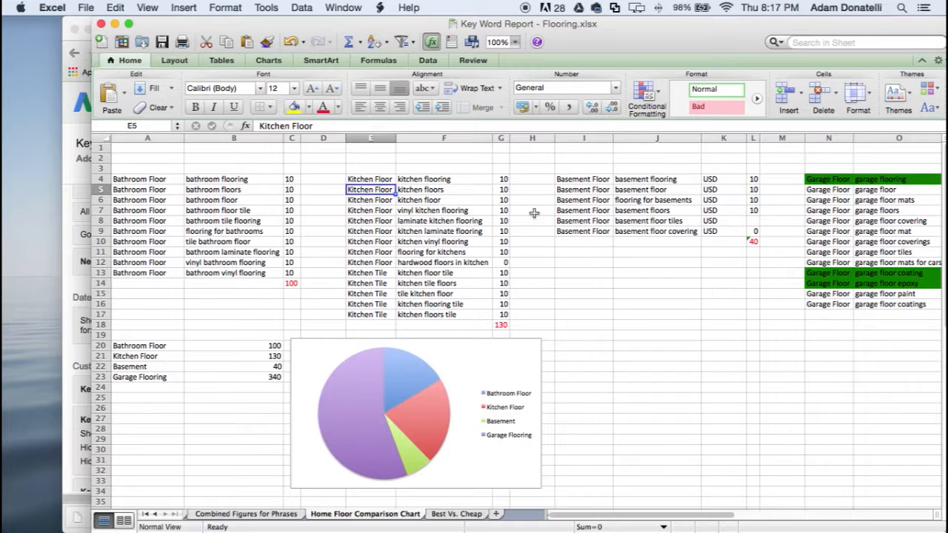
{"action": "left_click", "coordinate": [604, 200]}
{"action": "left_click", "coordinate": [822, 222]}
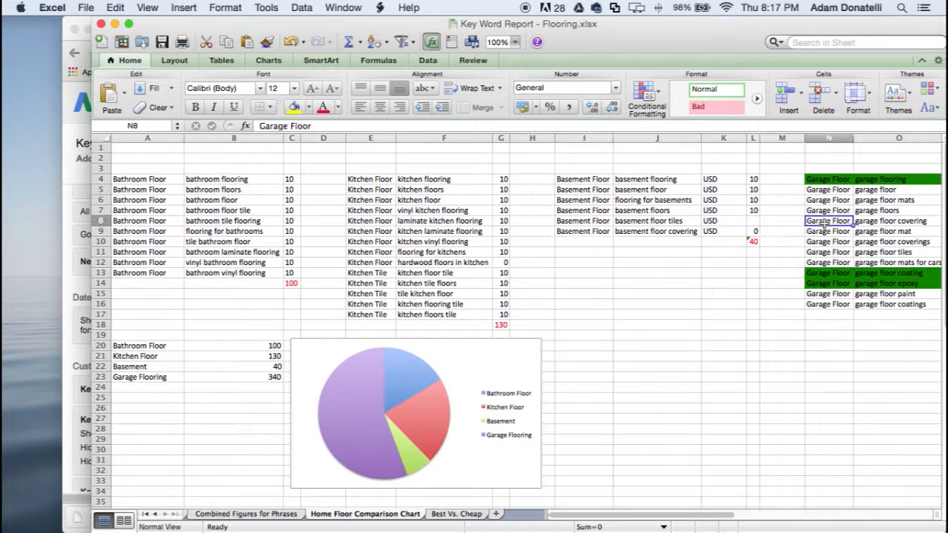
{"action": "scroll", "coordinate": [824, 224], "scroll_direction": "right", "scroll_amount": 4}
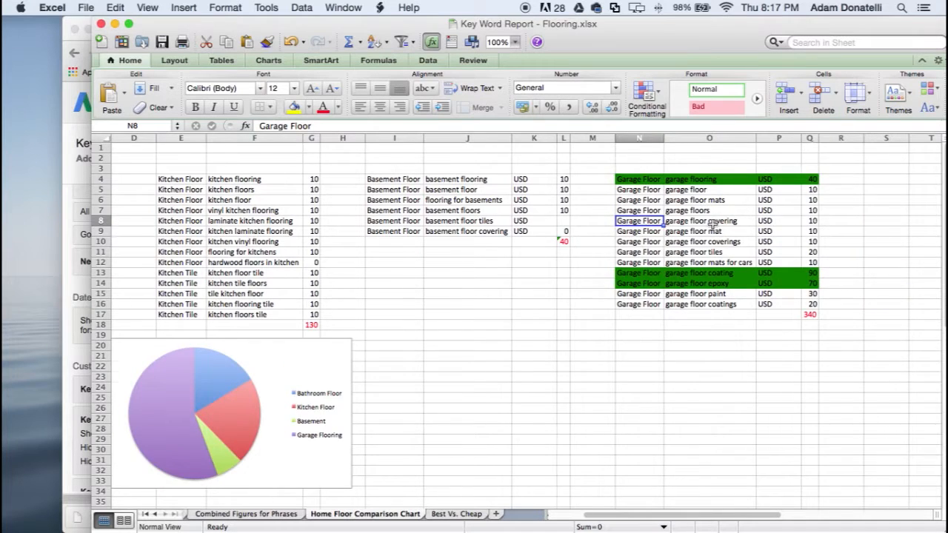
{"action": "scroll", "coordinate": [817, 225], "scroll_direction": "left", "scroll_amount": 4}
Examine the room totals in A20:B23, especially the Garage Flooring row, and compare them with the pie chart.
{"action": "scroll", "coordinate": [237, 366], "scroll_direction": "down", "scroll_amount": 3}
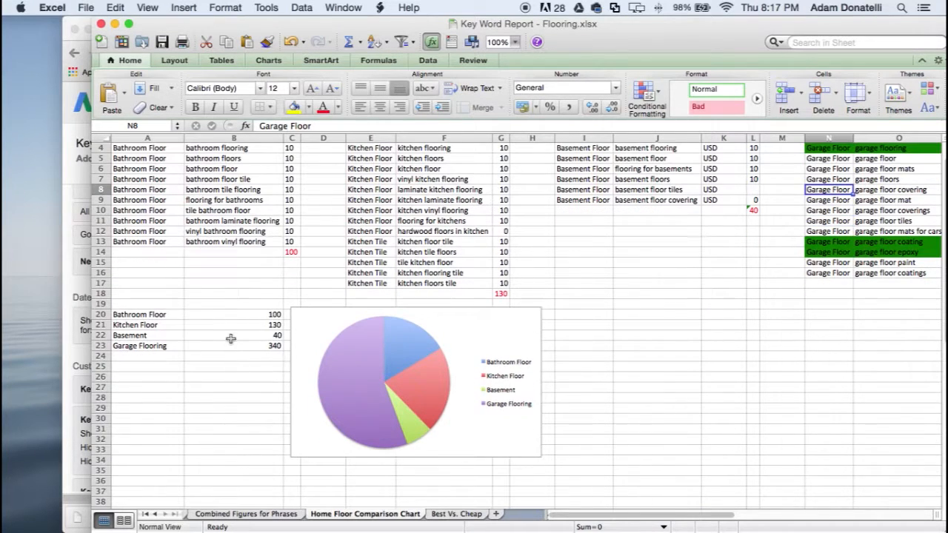
{"action": "scroll", "coordinate": [221, 323], "scroll_direction": "down", "scroll_amount": 3}
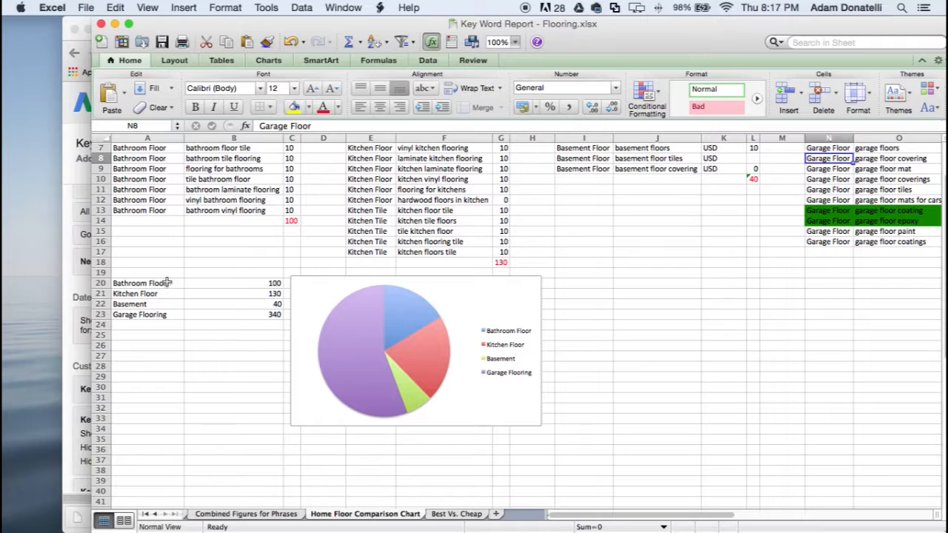
{"action": "left_click_drag", "start_coordinate": [168, 283], "coordinate": [217, 309]}
{"action": "scroll", "coordinate": [240, 352], "scroll_direction": "down", "scroll_amount": 2}
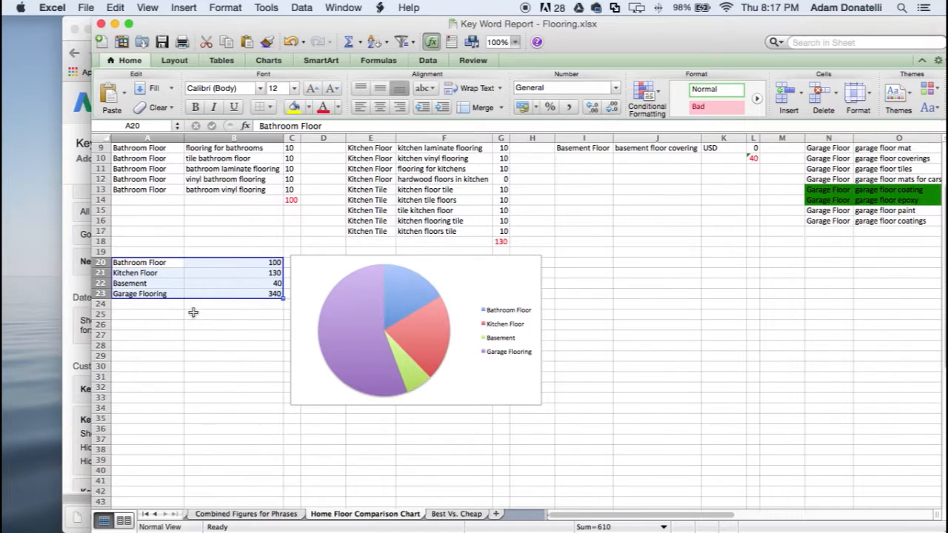
{"action": "left_click_drag", "start_coordinate": [204, 293], "coordinate": [149, 294]}
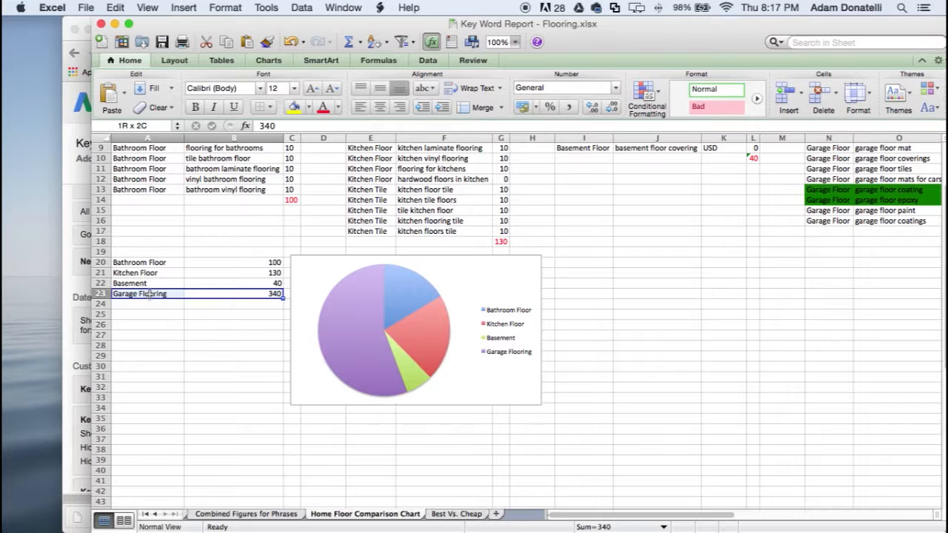
{"action": "left_click_drag", "start_coordinate": [150, 294], "coordinate": [152, 294]}
{"action": "left_click", "coordinate": [219, 295]}
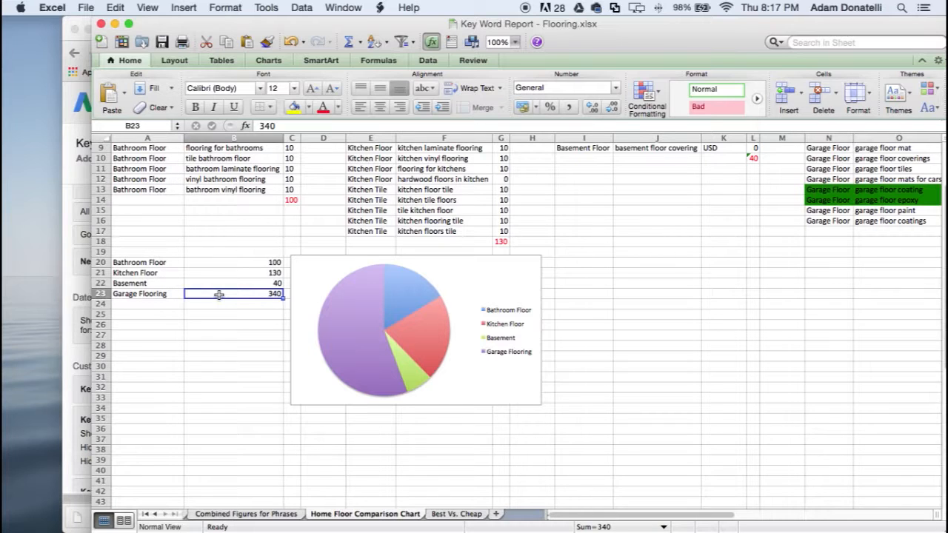
{"action": "left_click", "coordinate": [175, 263]}
{"action": "left_click_drag", "start_coordinate": [175, 263], "coordinate": [182, 293]}
{"action": "left_click", "coordinate": [222, 273]}
{"action": "left_click", "coordinate": [222, 294]}
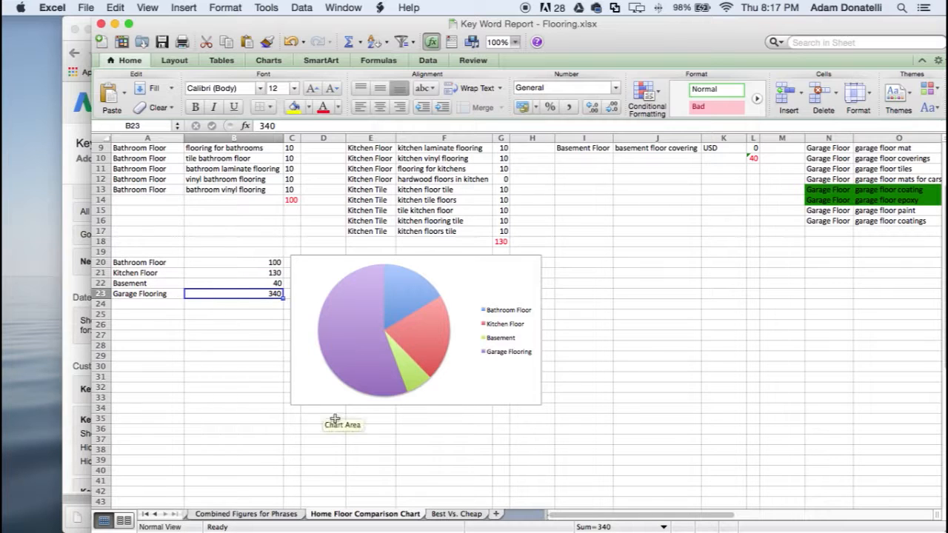
Open the Best Vs. Cheap sheet and examine the Discount Flooring and Flooring Cheap keywords and volumes in A6:D32.
{"action": "left_click", "coordinate": [450, 514]}
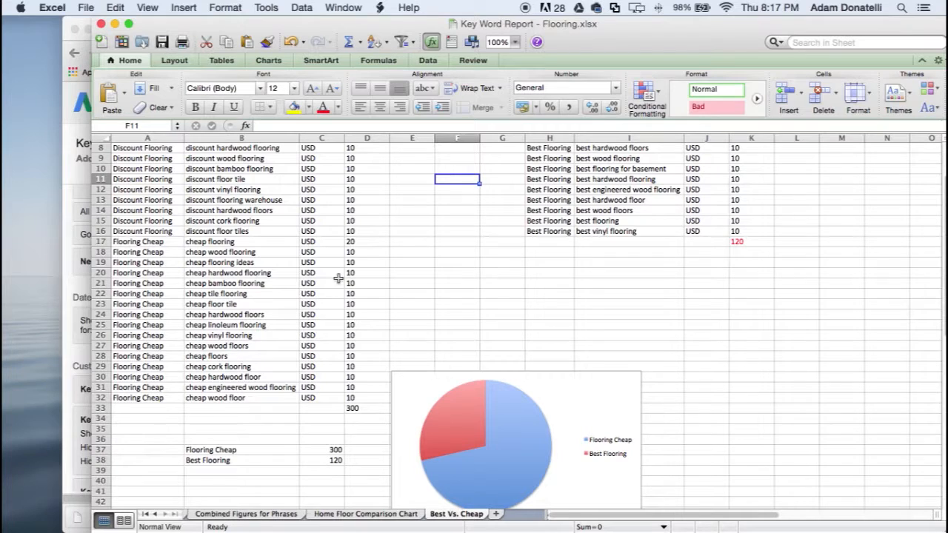
{"action": "scroll", "coordinate": [269, 280], "scroll_direction": "up", "scroll_amount": 5}
{"action": "scroll", "coordinate": [269, 281], "scroll_direction": "up", "scroll_amount": 2}
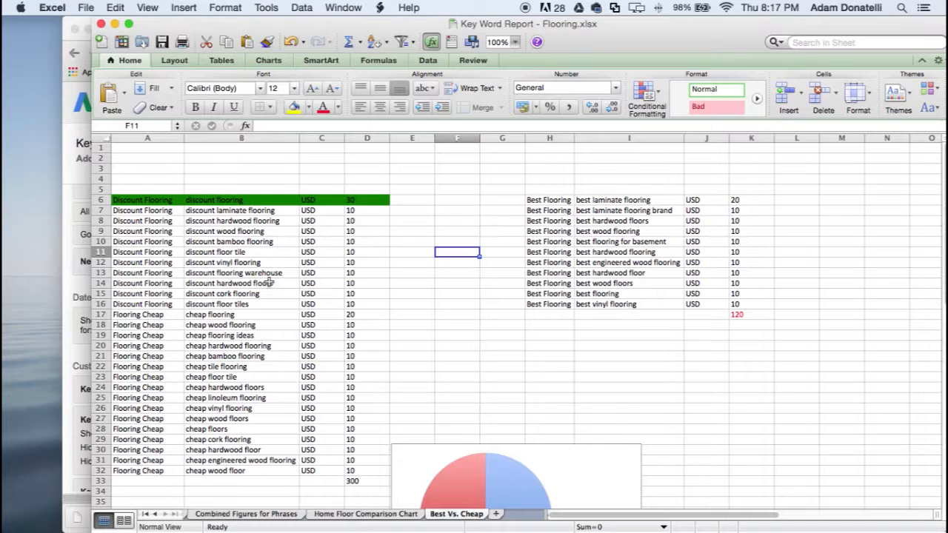
{"action": "scroll", "coordinate": [269, 256], "scroll_direction": "down", "scroll_amount": 2}
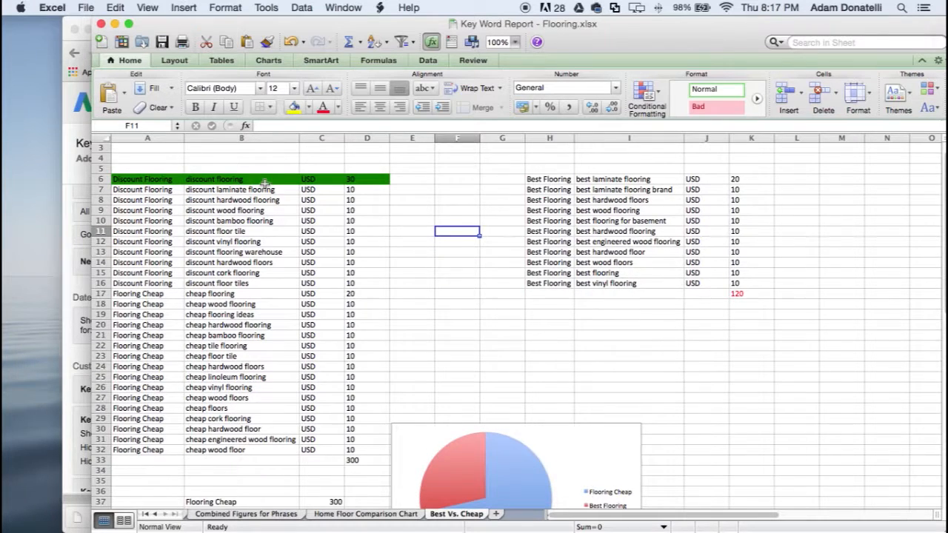
{"action": "scroll", "coordinate": [265, 185], "scroll_direction": "down", "scroll_amount": 3}
{"action": "scroll", "coordinate": [278, 243], "scroll_direction": "up", "scroll_amount": 3}
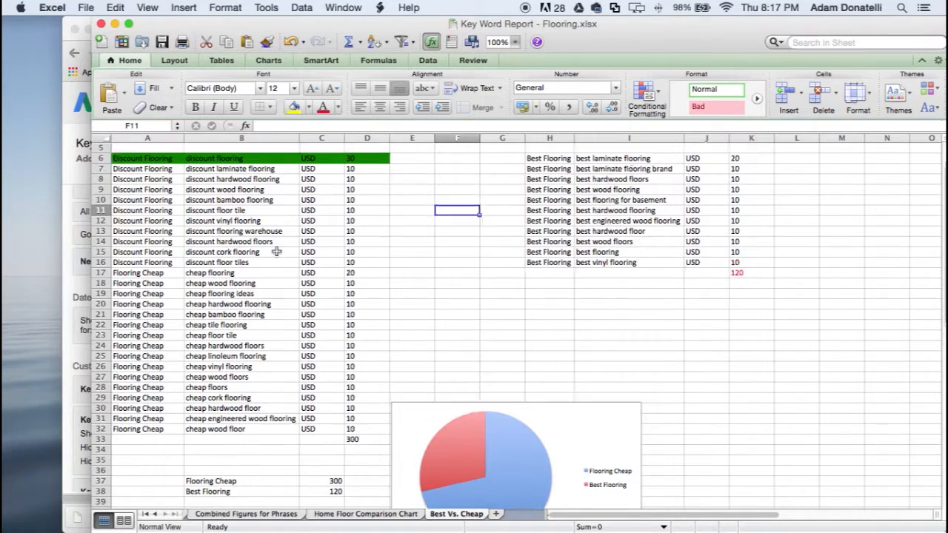
{"action": "left_click_drag", "start_coordinate": [353, 180], "coordinate": [364, 451]}
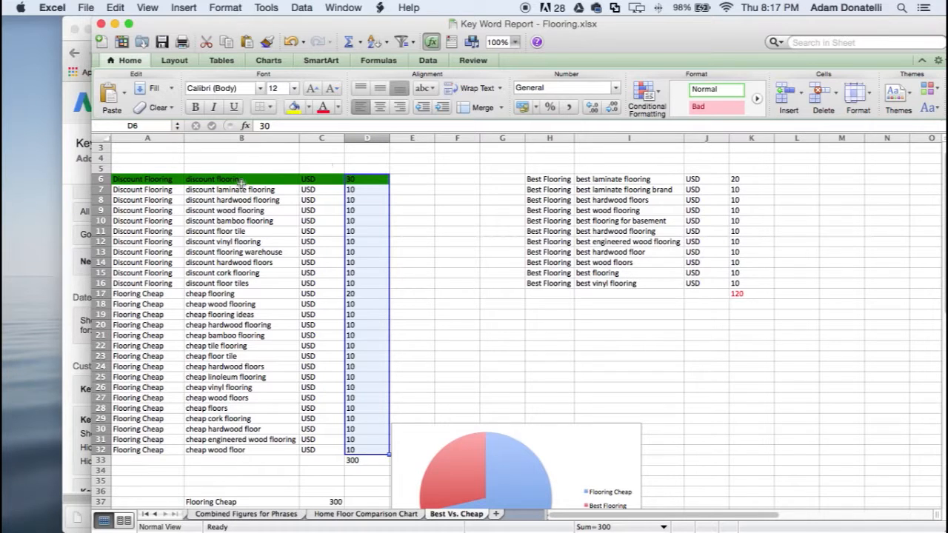
{"action": "left_click", "coordinate": [160, 190]}
{"action": "left_click_drag", "start_coordinate": [140, 406], "coordinate": [356, 449]}
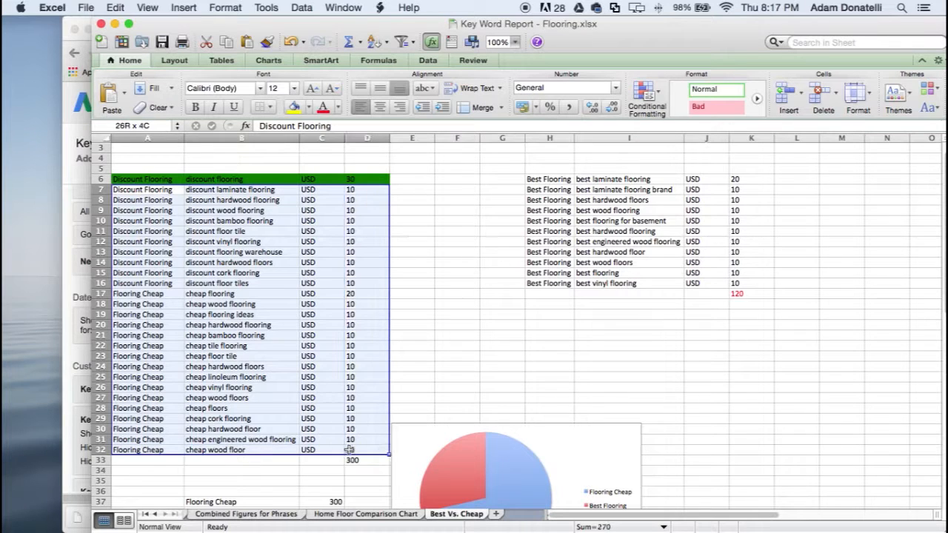
{"action": "left_click", "coordinate": [143, 210]}
Examine the Best Flooring keyword list in H6:K16, including the best hardwood flooring row.
{"action": "scroll", "coordinate": [148, 215], "scroll_direction": "down", "scroll_amount": 3}
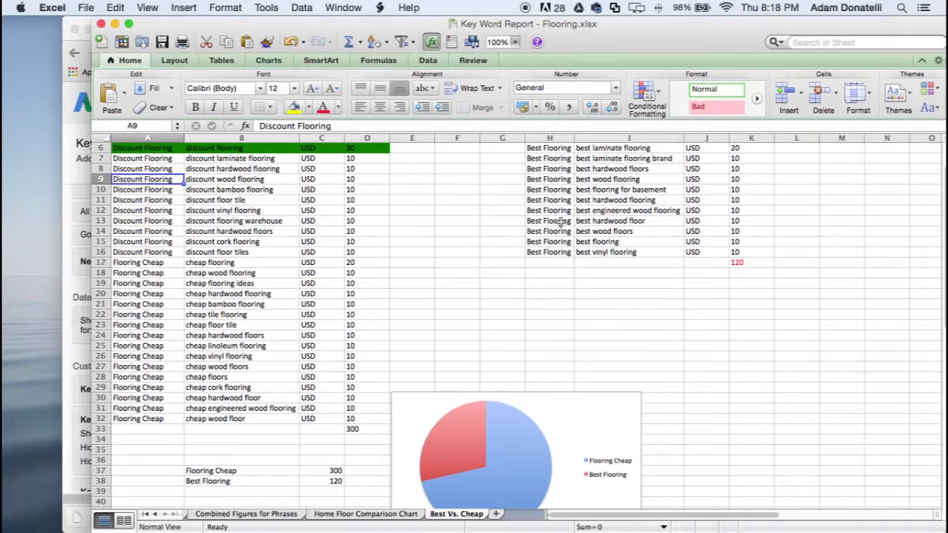
{"action": "scroll", "coordinate": [560, 221], "scroll_direction": "down", "scroll_amount": 2}
{"action": "scroll", "coordinate": [549, 239], "scroll_direction": "up", "scroll_amount": 3}
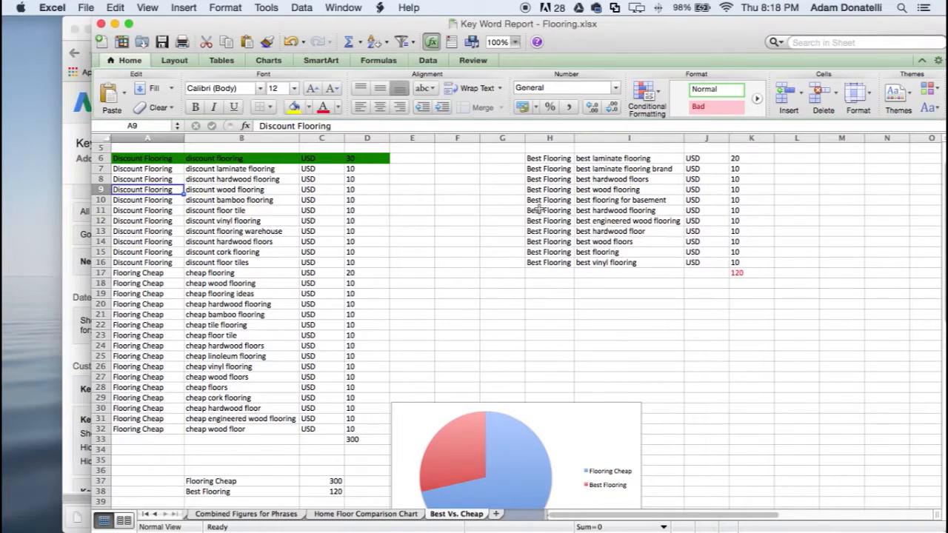
{"action": "left_click_drag", "start_coordinate": [565, 208], "coordinate": [627, 210]}
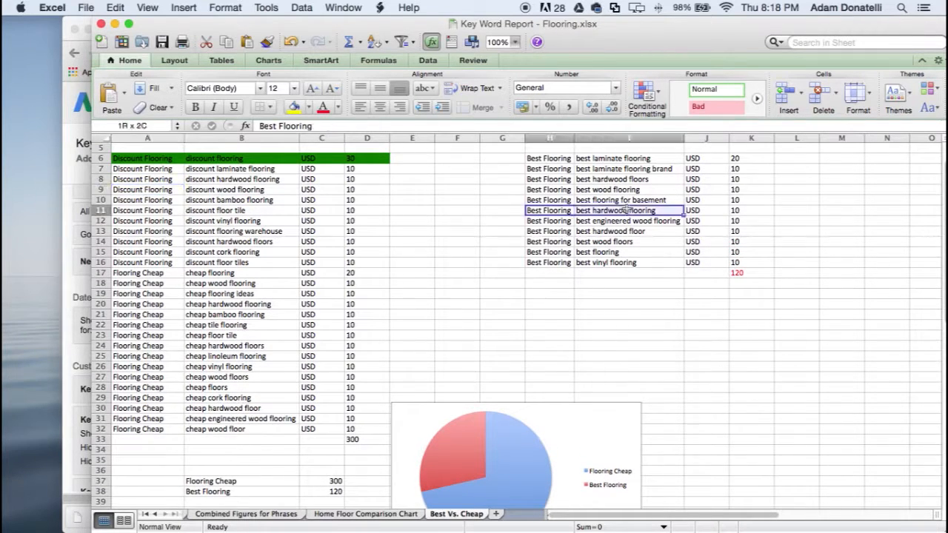
Examine the Flooring Cheap and Best Flooring totals in B37:C38 against the pie chart and the keyword lists above.
{"action": "scroll", "coordinate": [427, 275], "scroll_direction": "down", "scroll_amount": 5}
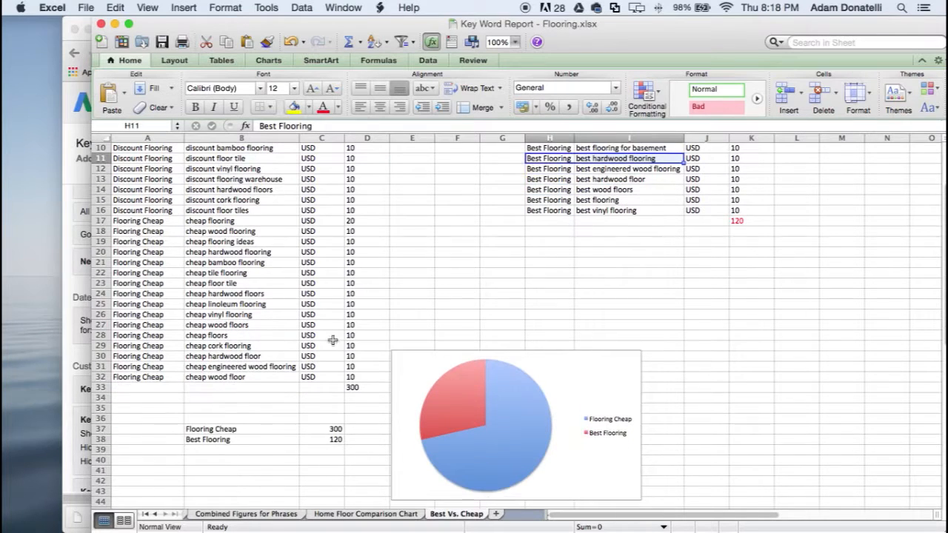
{"action": "scroll", "coordinate": [426, 403], "scroll_direction": "down", "scroll_amount": 2}
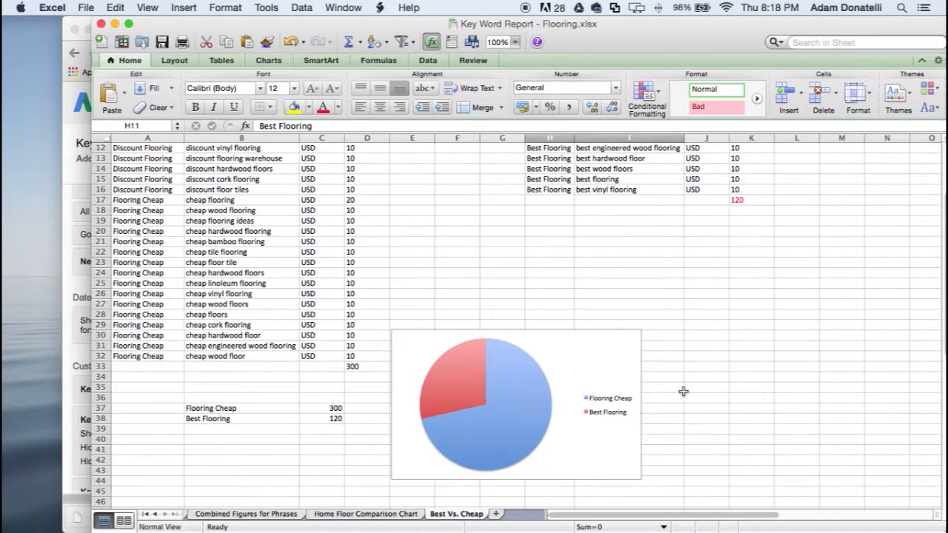
{"action": "scroll", "coordinate": [696, 374], "scroll_direction": "down", "scroll_amount": 3}
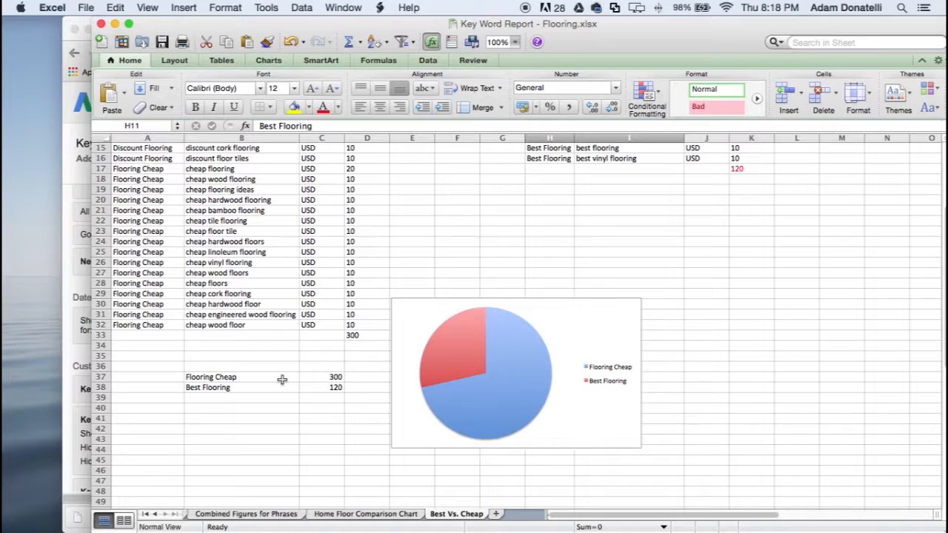
{"action": "left_click_drag", "start_coordinate": [275, 379], "coordinate": [303, 386]}
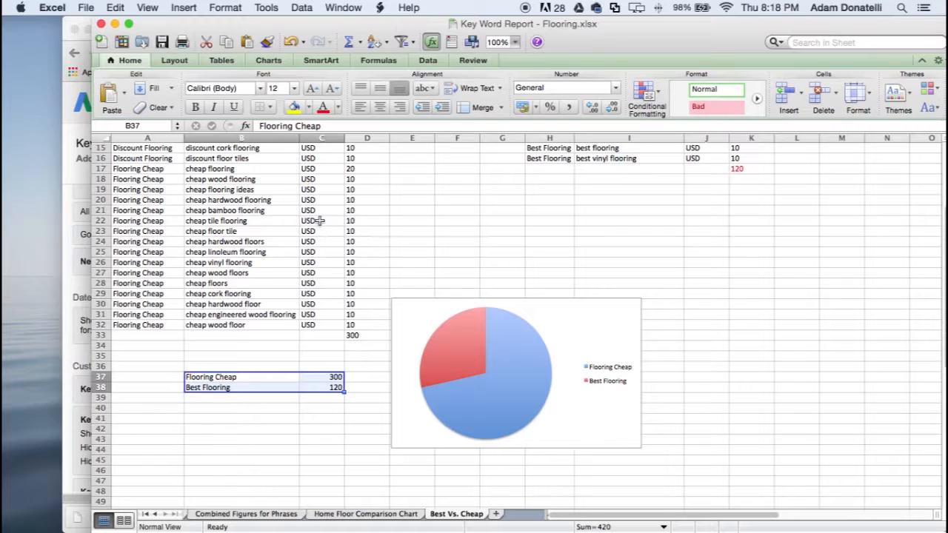
{"action": "scroll", "coordinate": [326, 300], "scroll_direction": "down", "scroll_amount": 1}
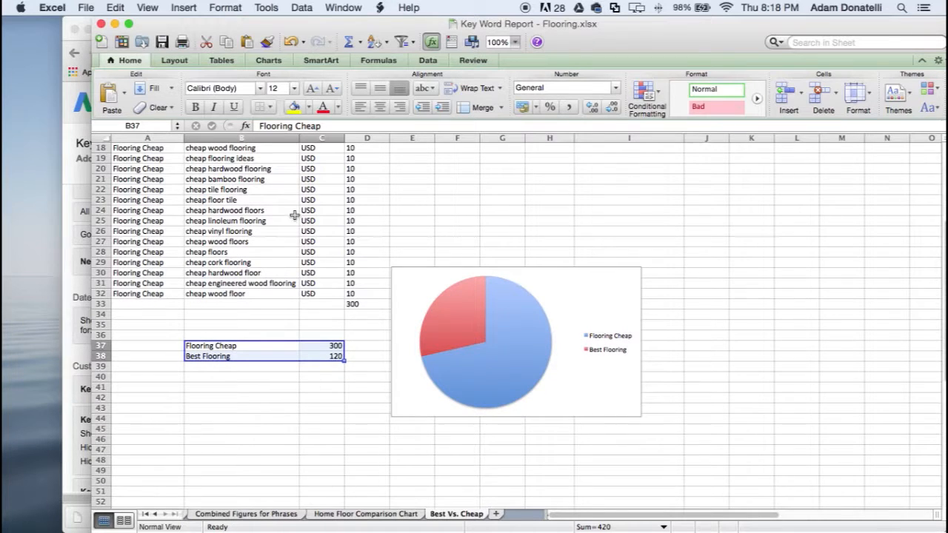
{"action": "scroll", "coordinate": [370, 217], "scroll_direction": "up", "scroll_amount": 5}
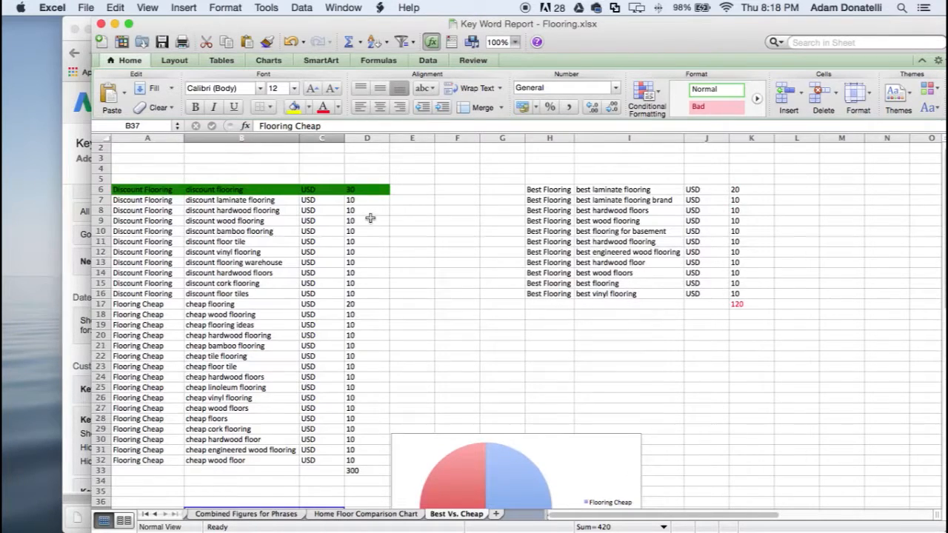